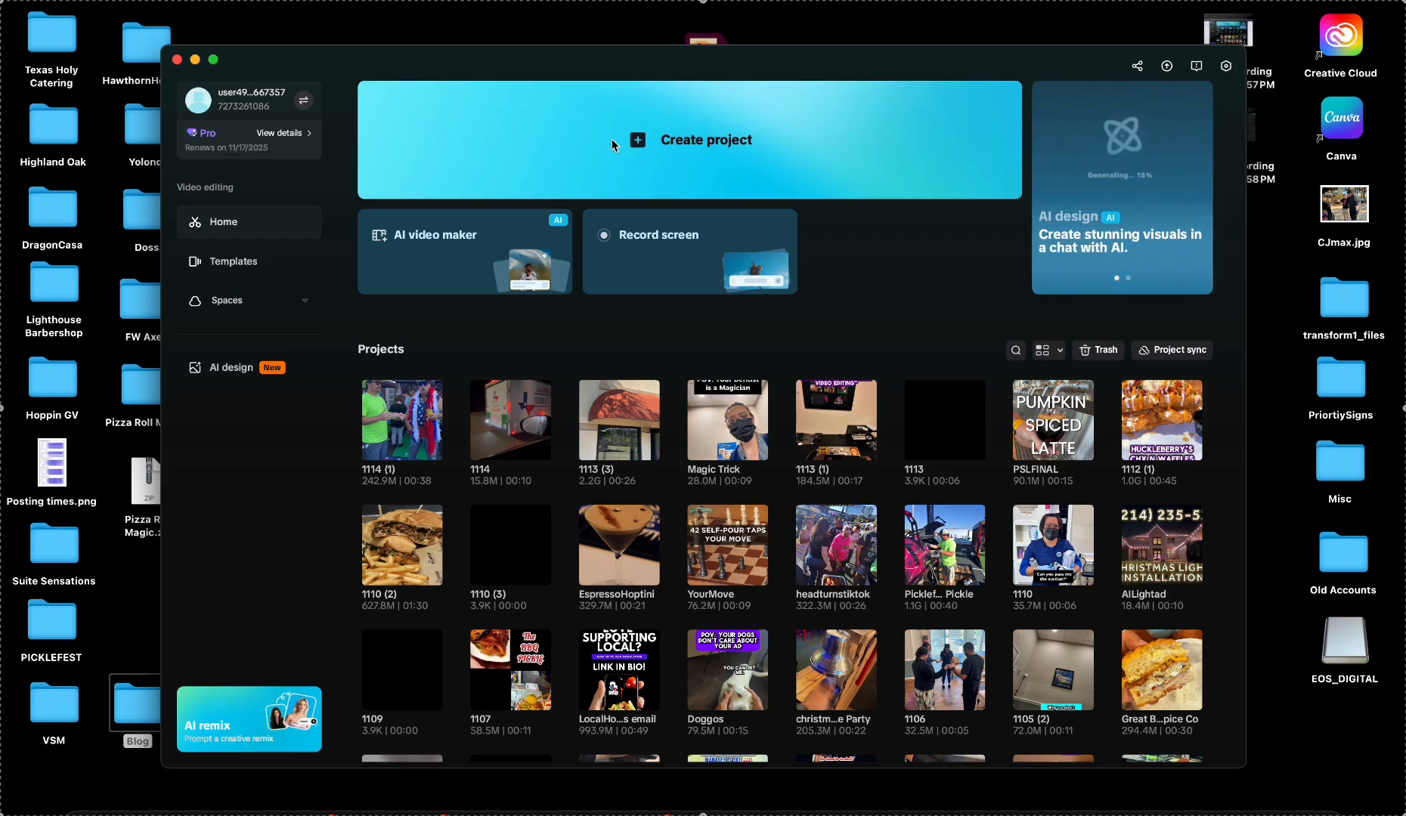
Step: Create a new video project and name it "New Project"
left_click(702, 135)
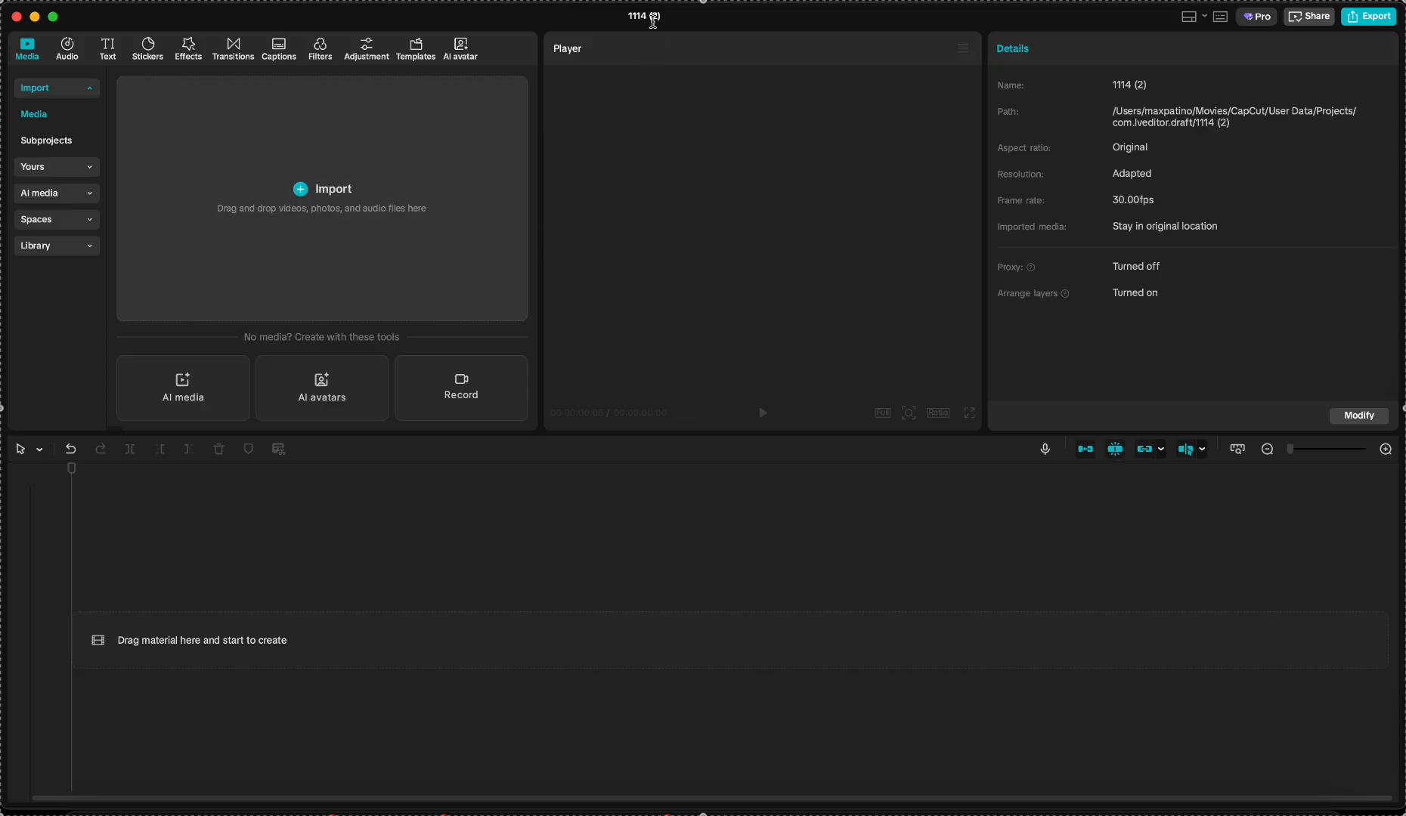
left_click(654, 21)
type("N")
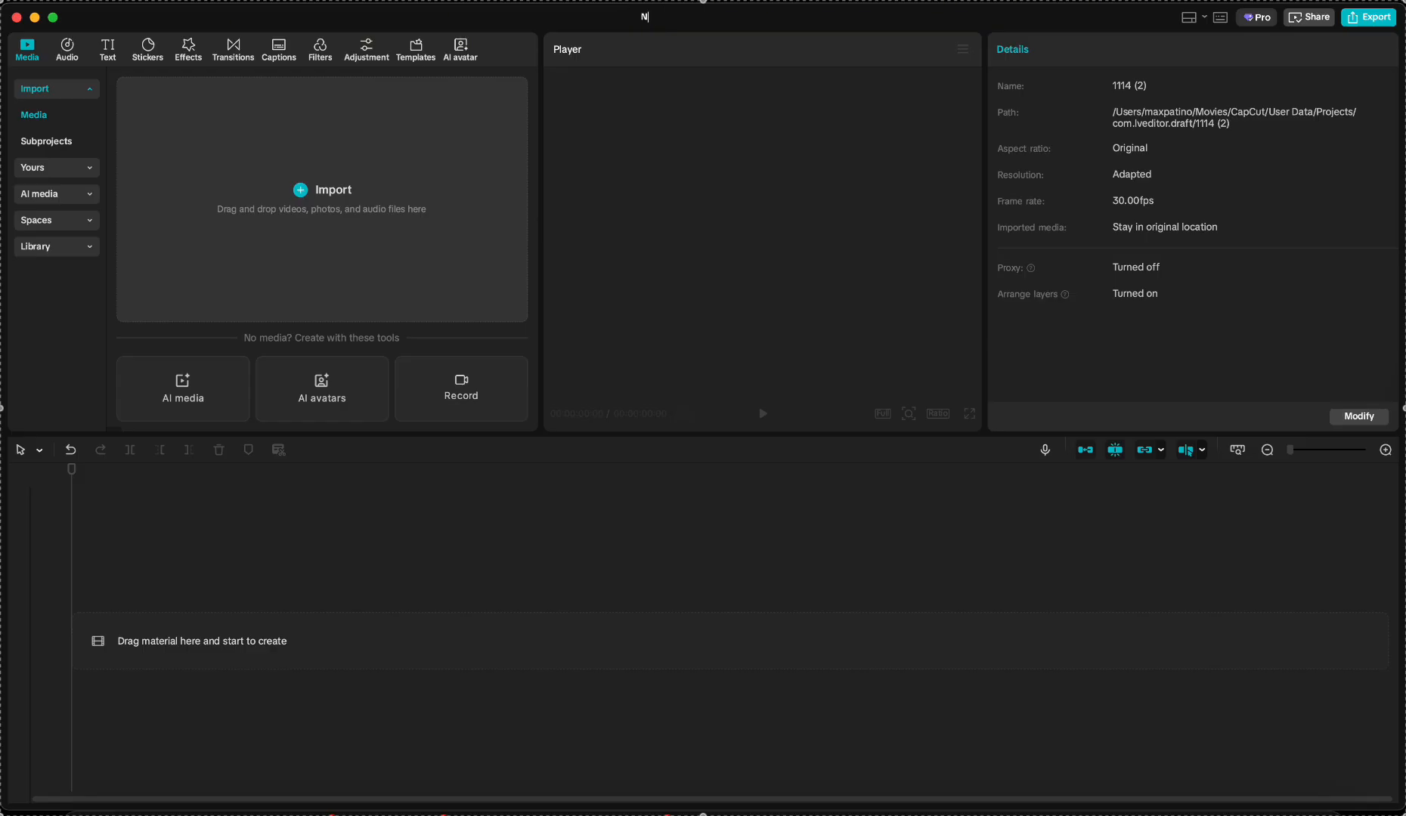
type("ew Project")
left_click(670, 194)
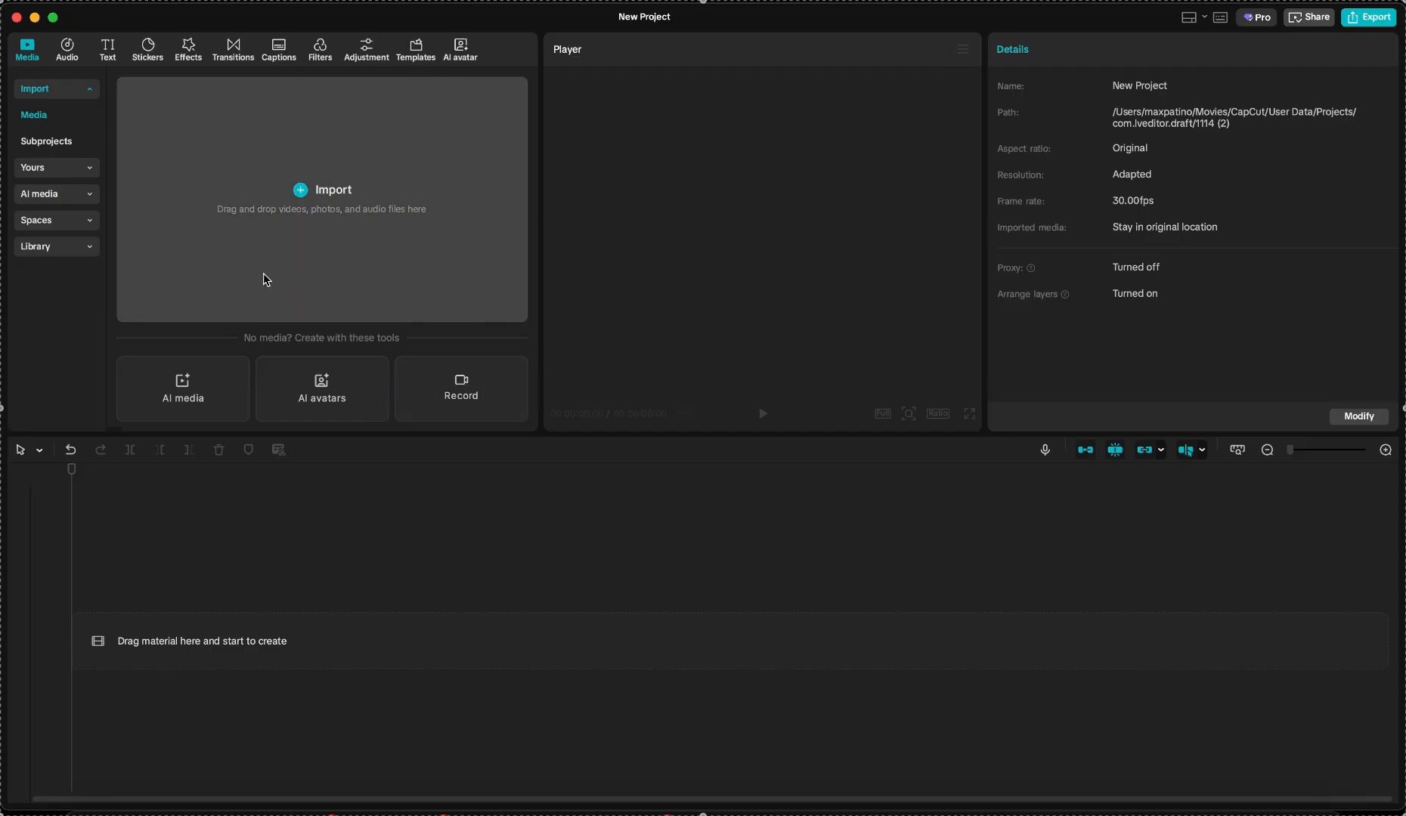
left_click(326, 186)
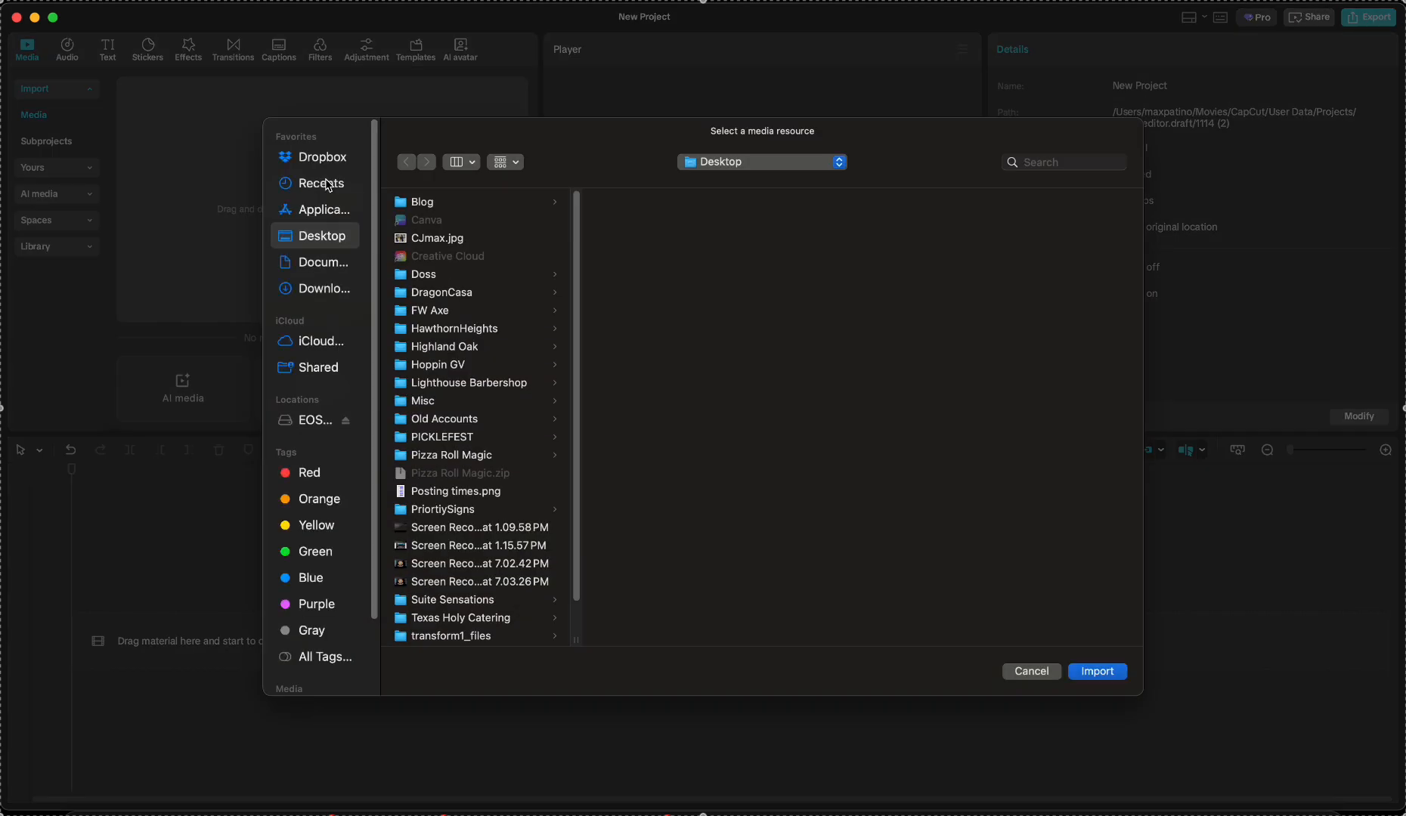
scroll(509, 407, "down", 2)
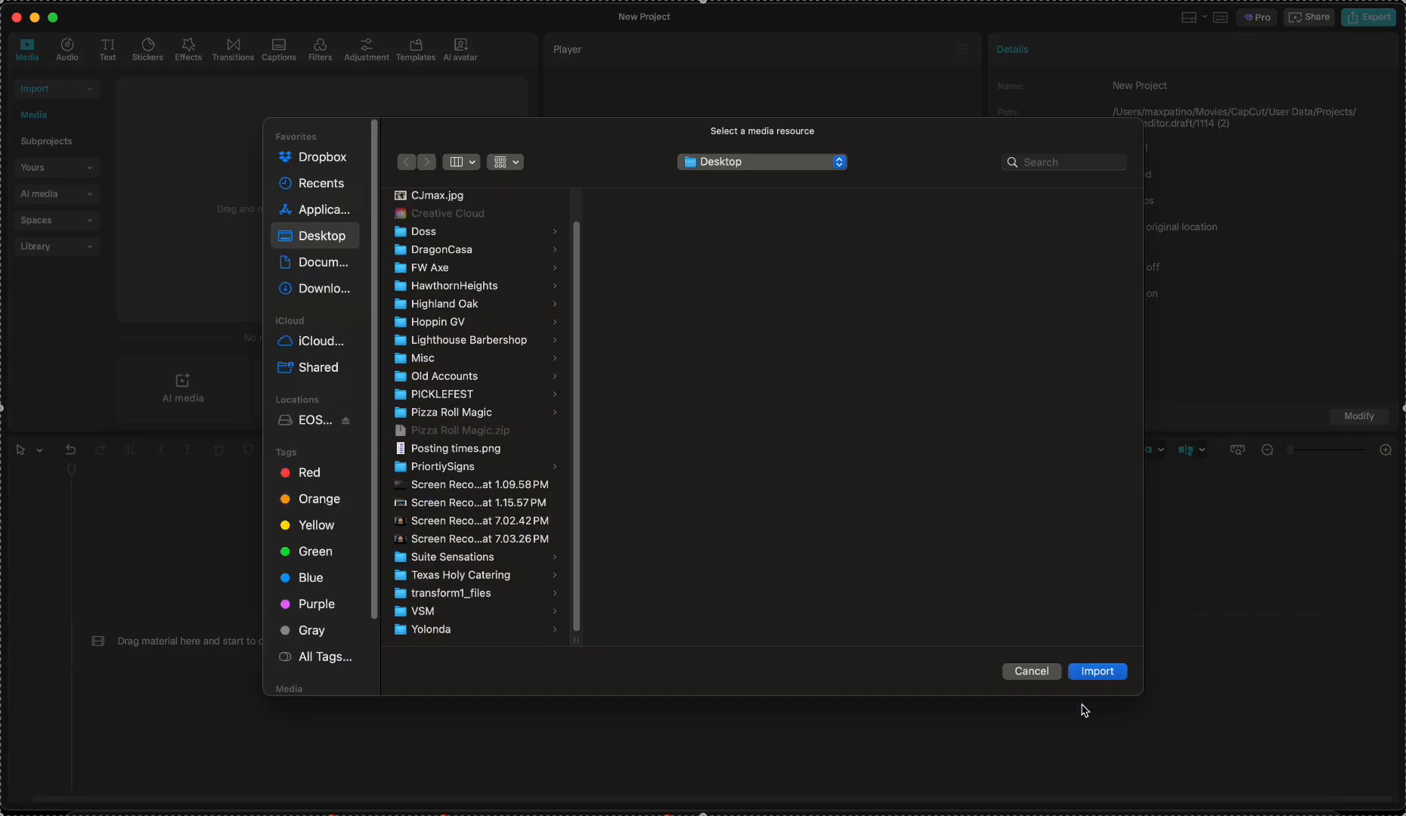
left_click(1031, 672)
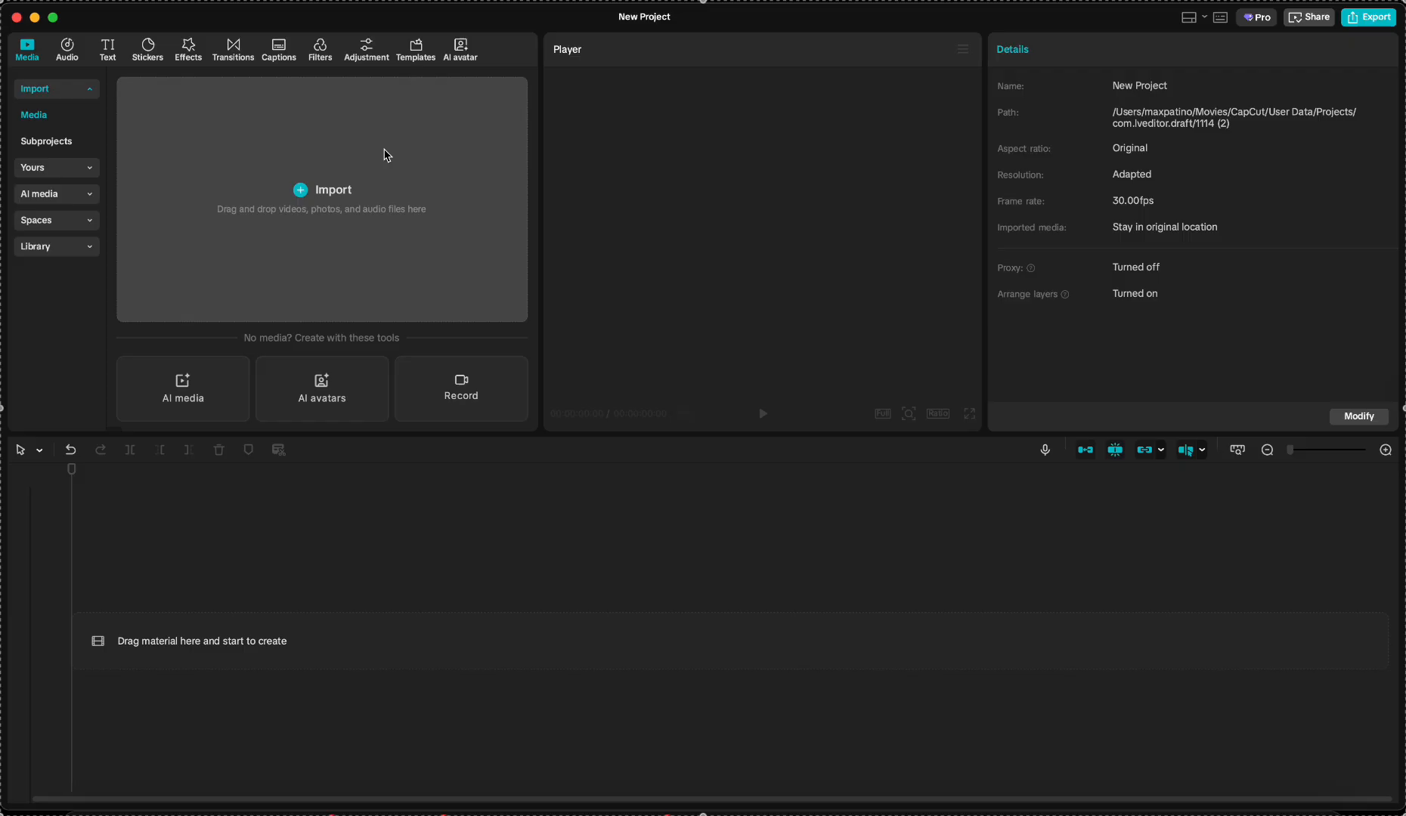
Step: Filter the trending music library to show only Commercial tracks
left_click(74, 50)
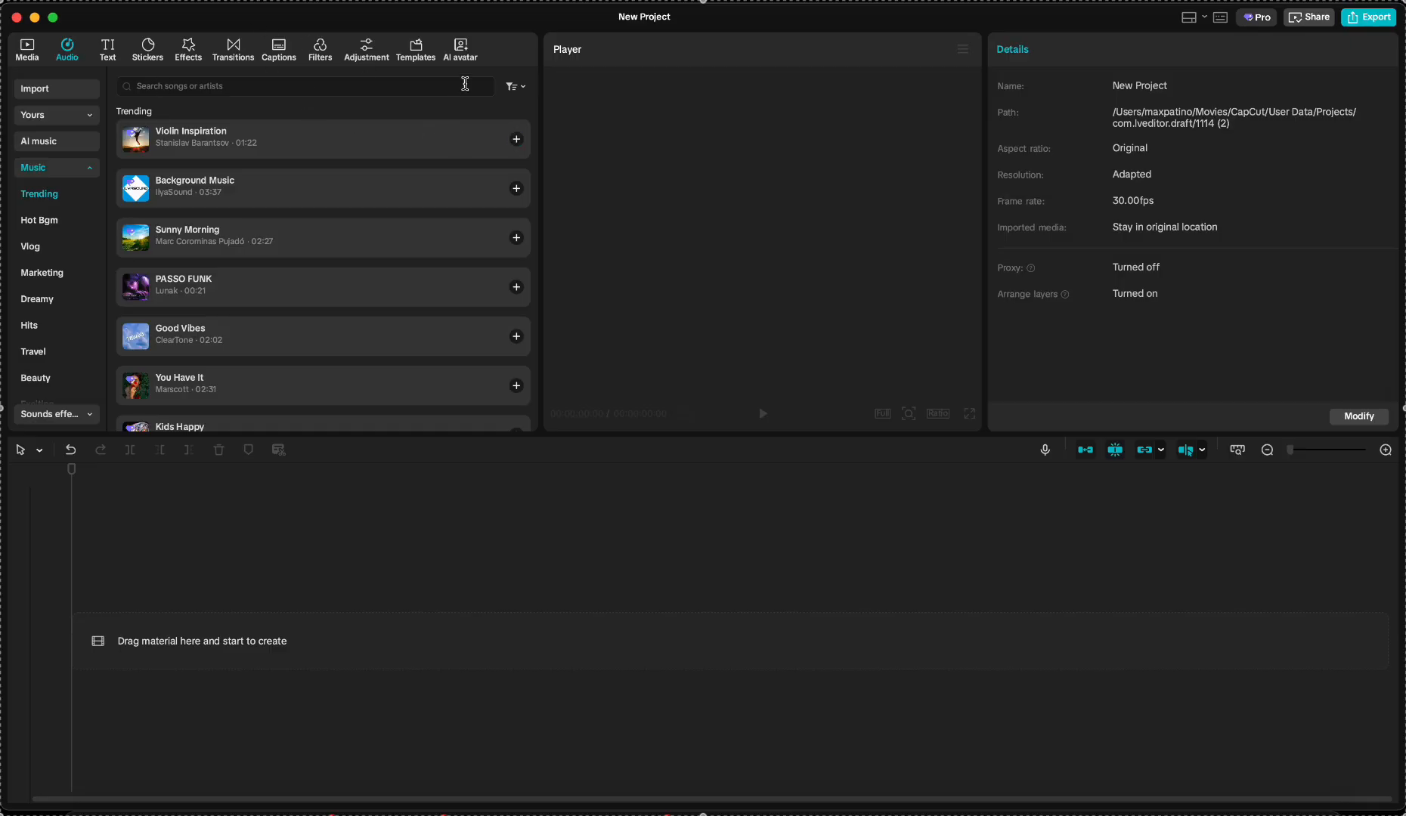
left_click(520, 91)
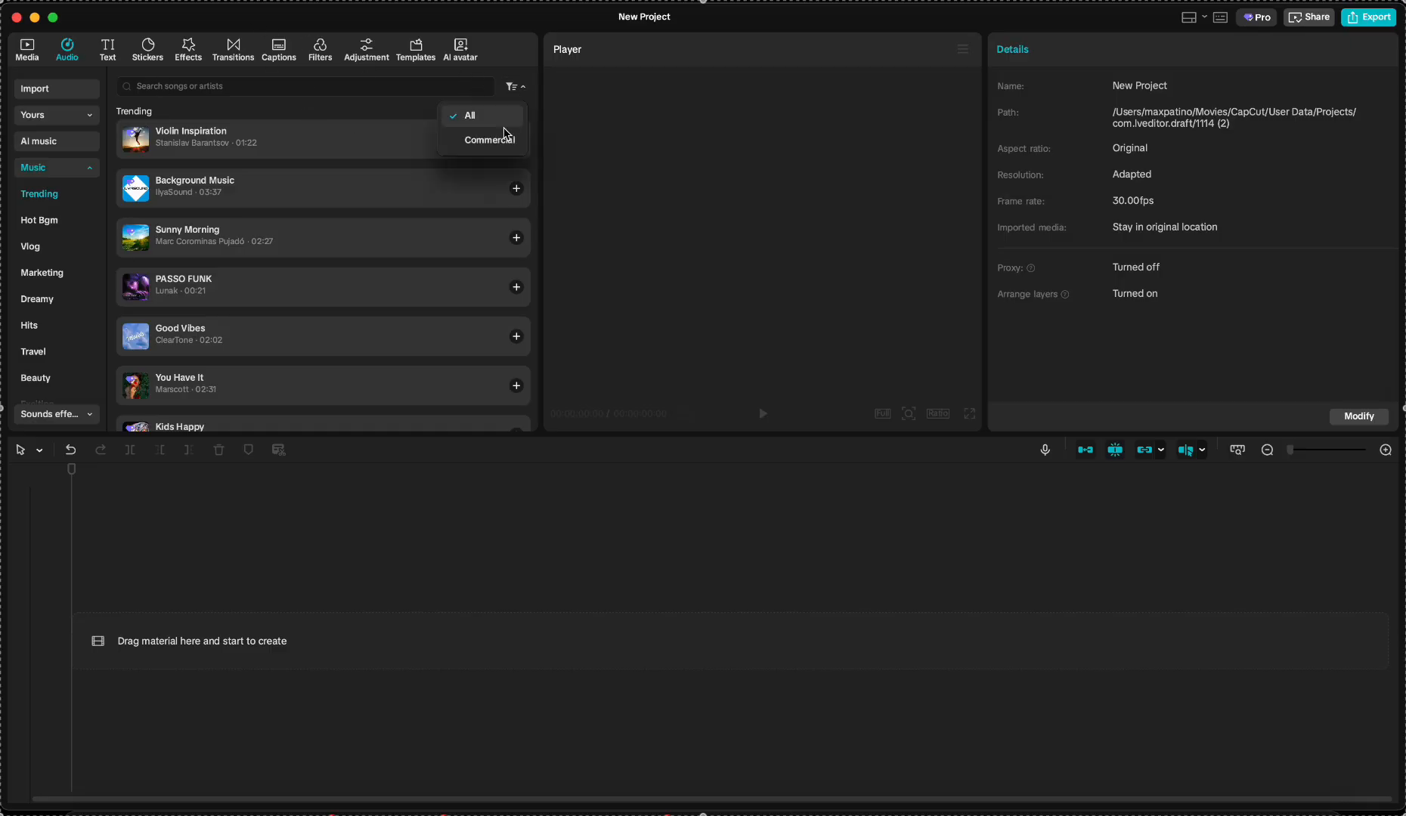
left_click(490, 140)
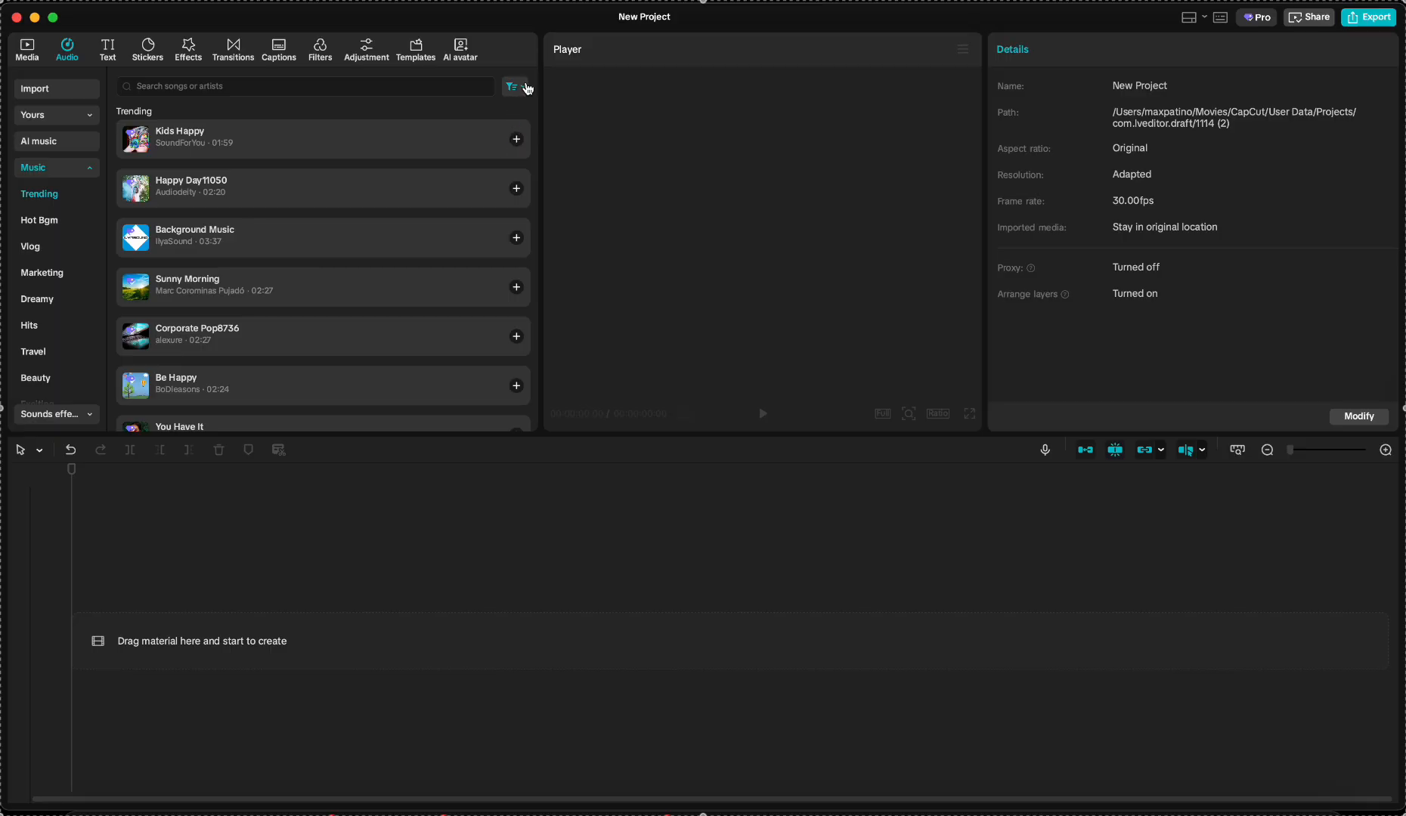
left_click(528, 89)
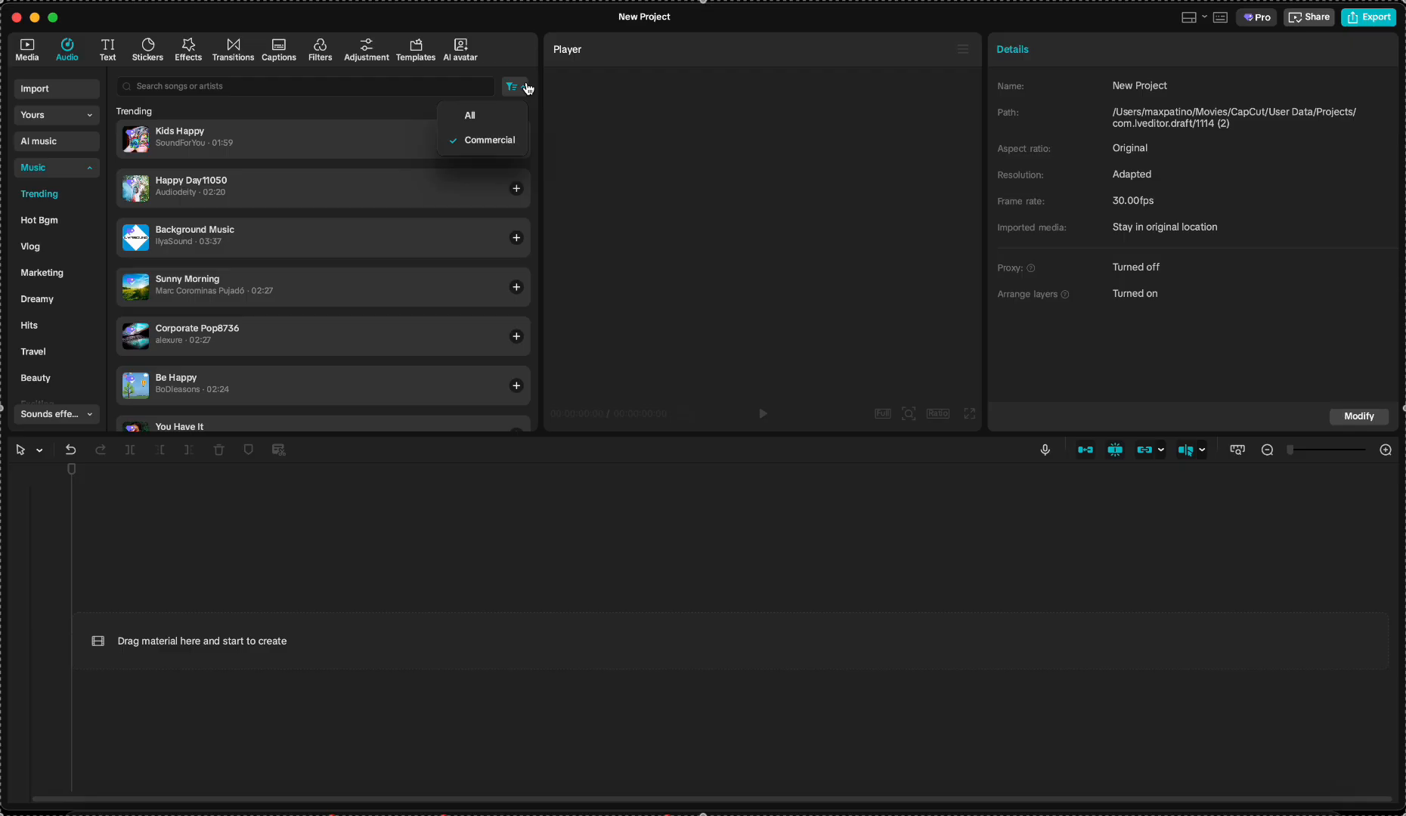
left_click(528, 89)
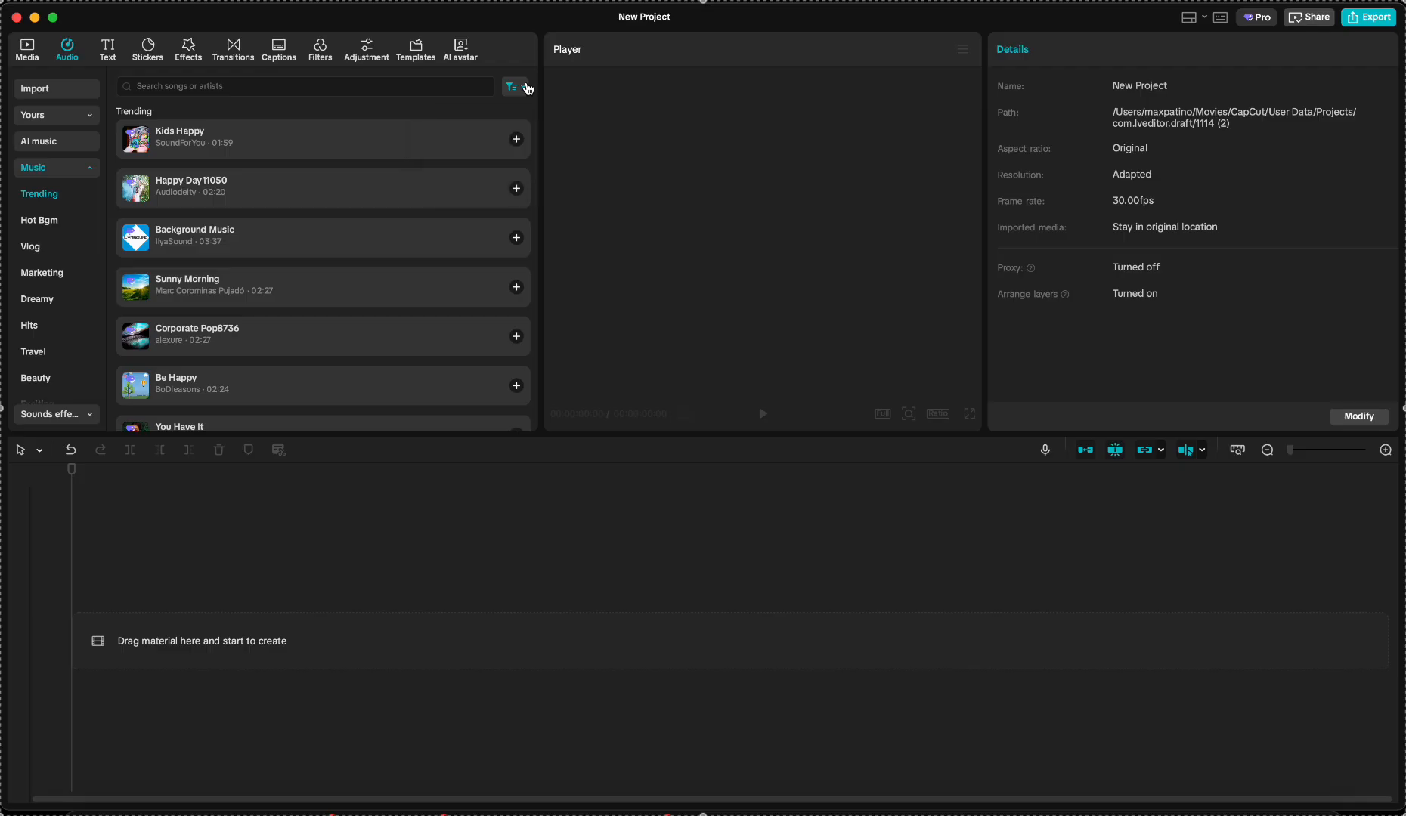
Step: Look through the default text, trending stickers, video effects and transitions, trying out the second trending transition
left_click(107, 54)
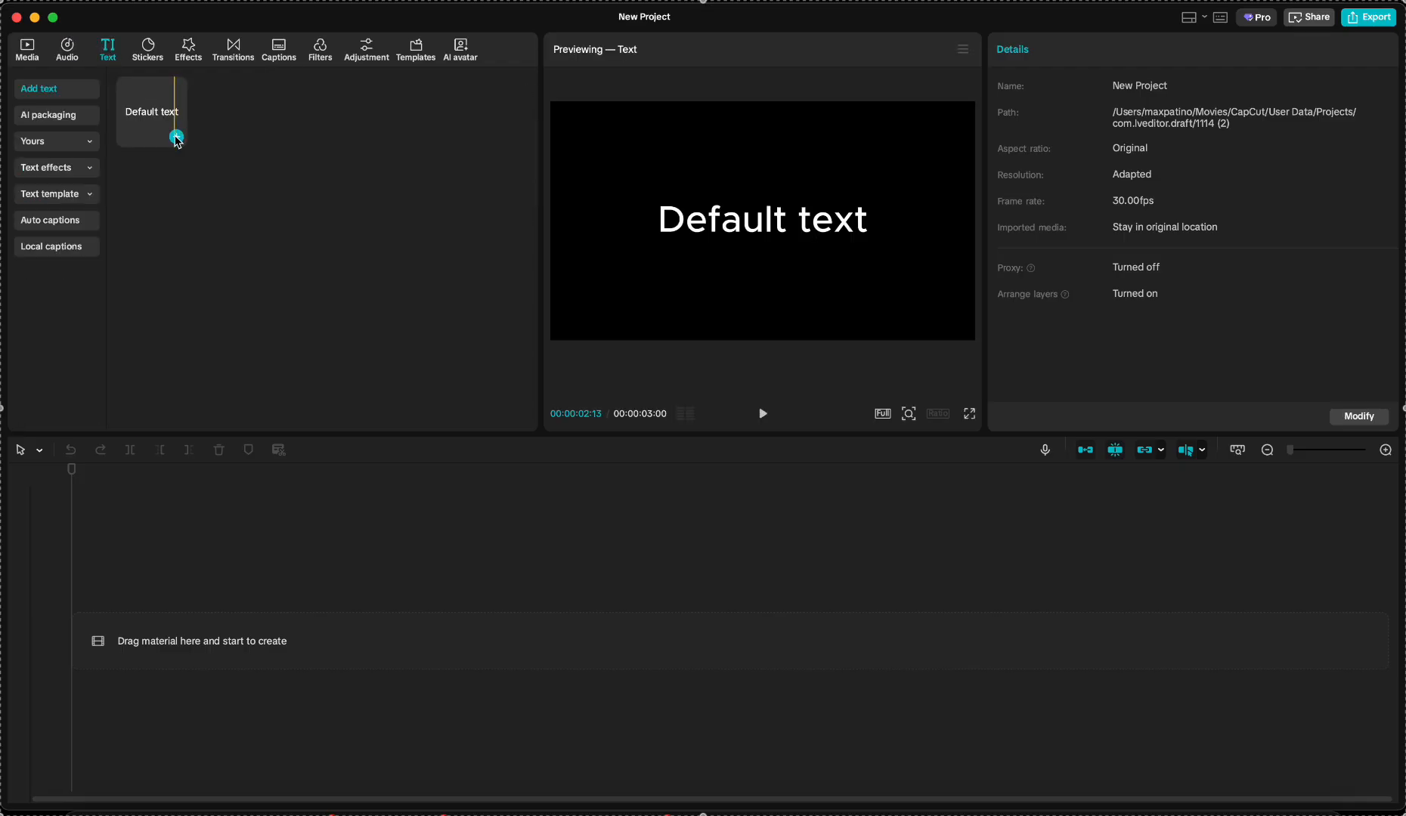
left_click(149, 49)
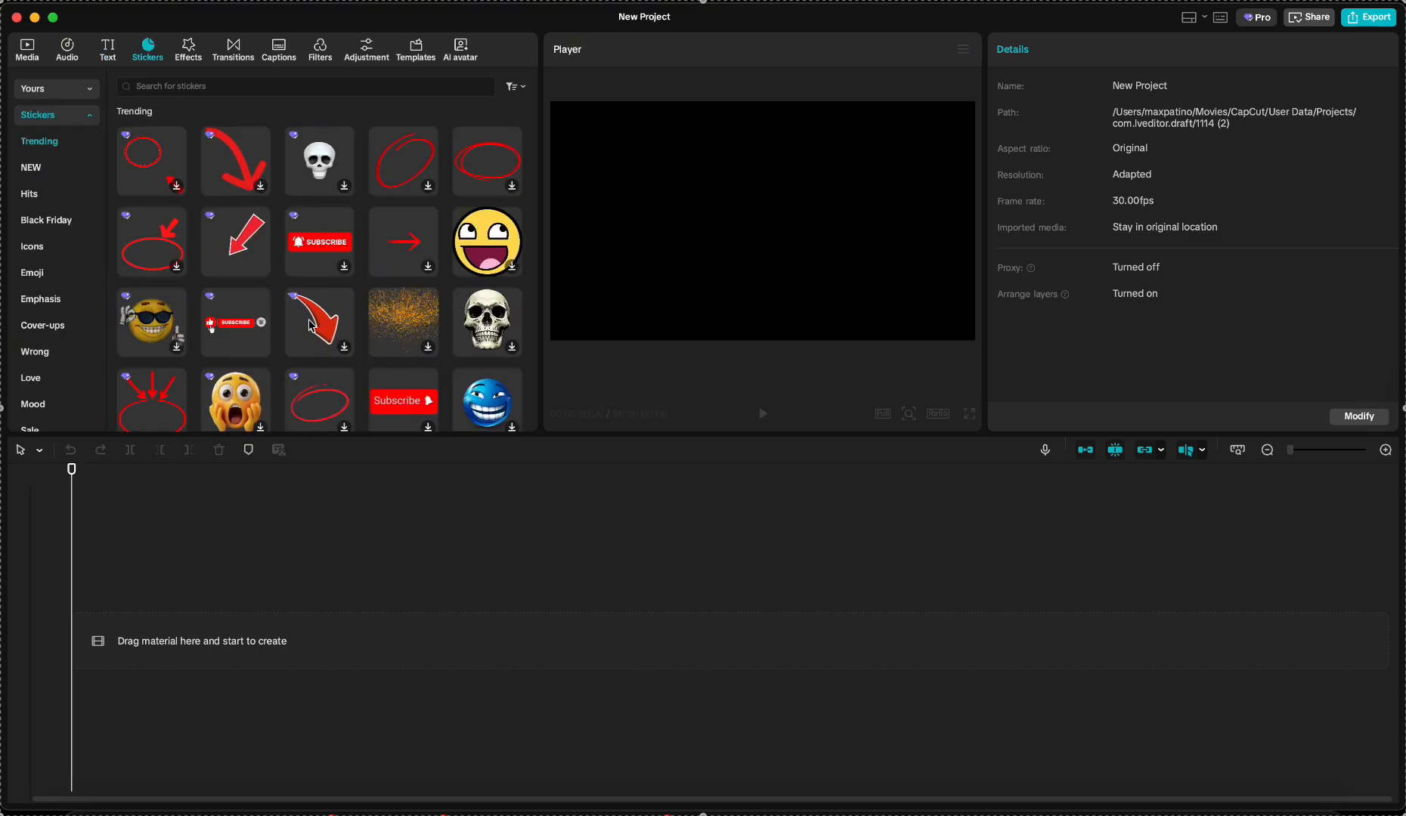
left_click(188, 60)
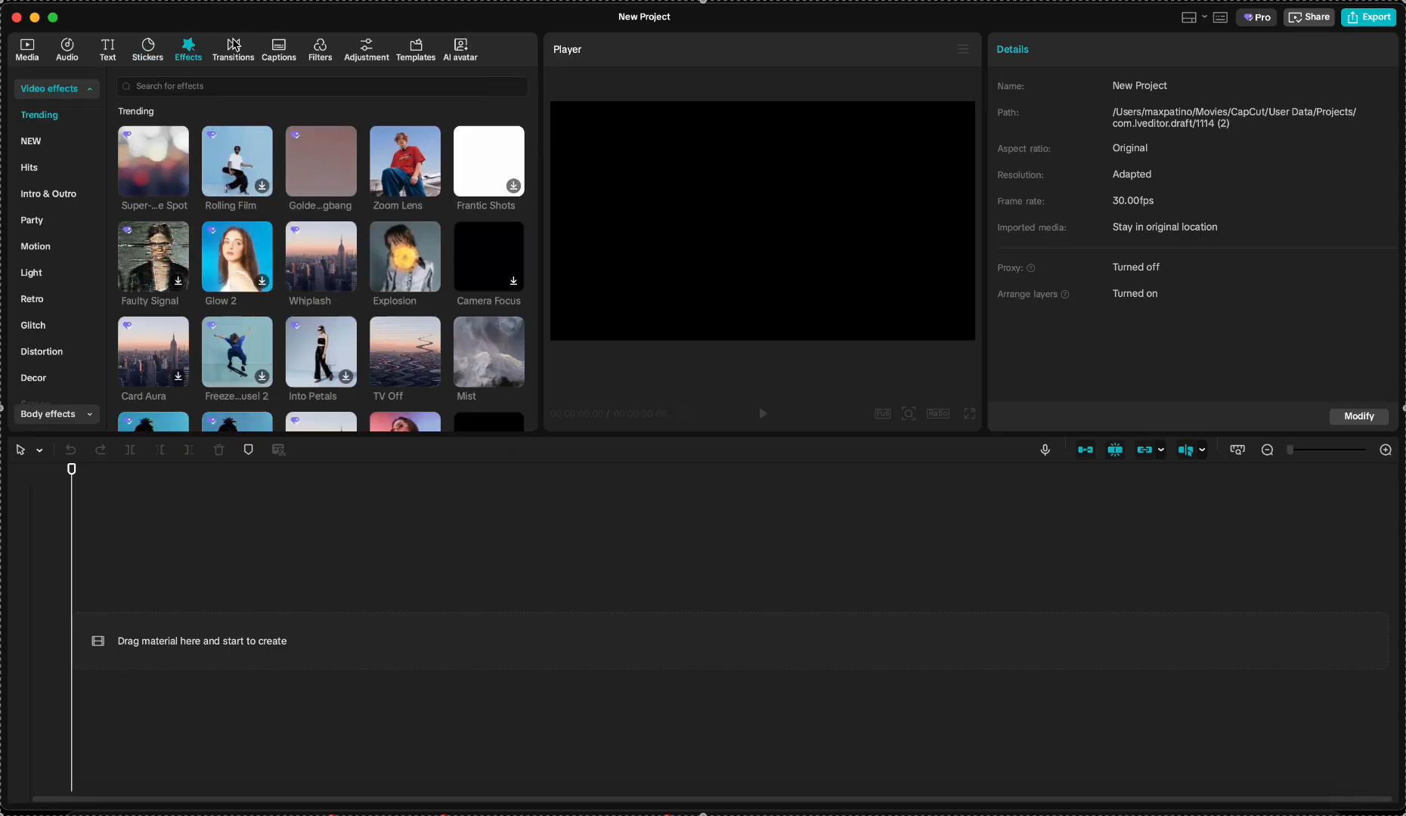
left_click(235, 47)
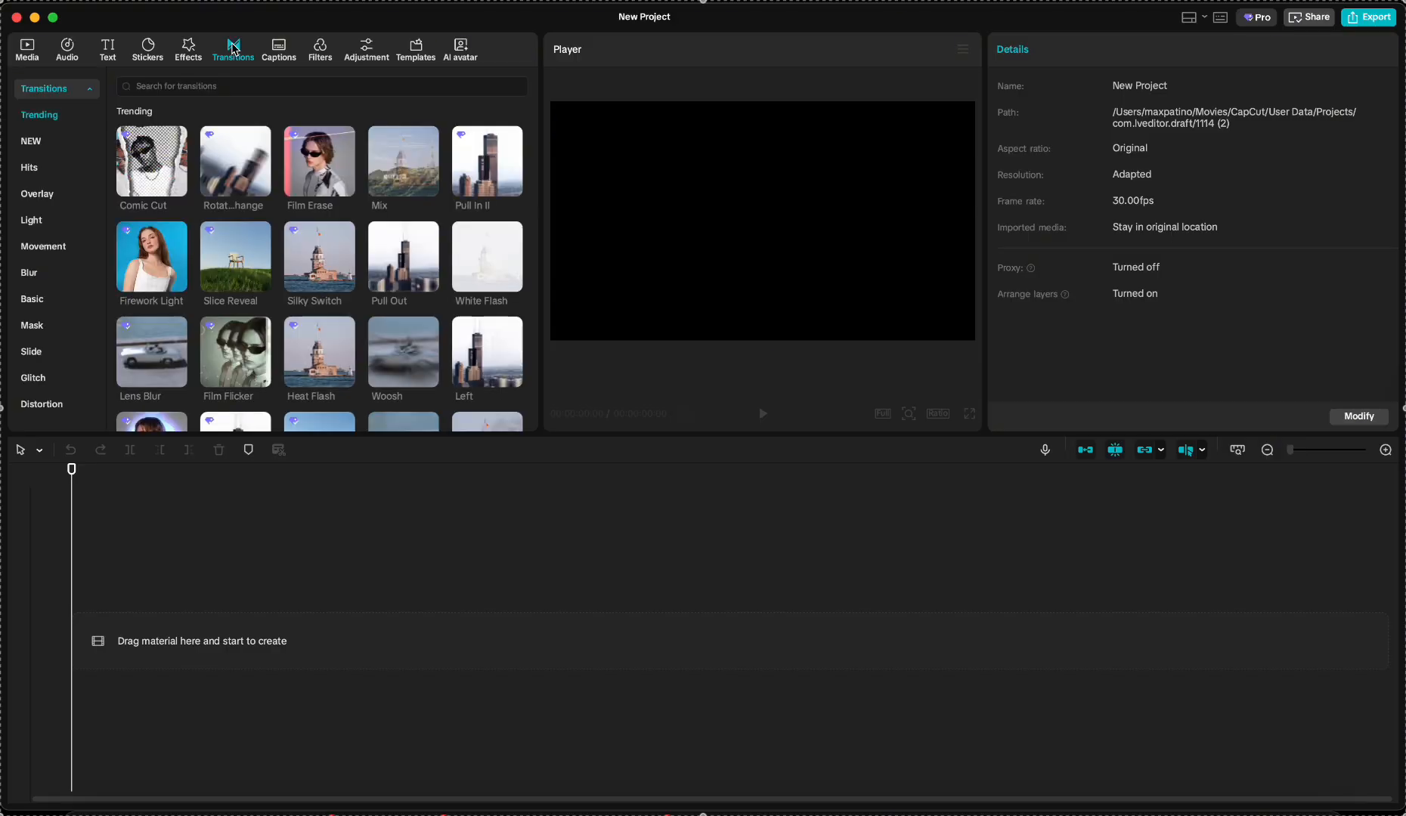
left_click(237, 172)
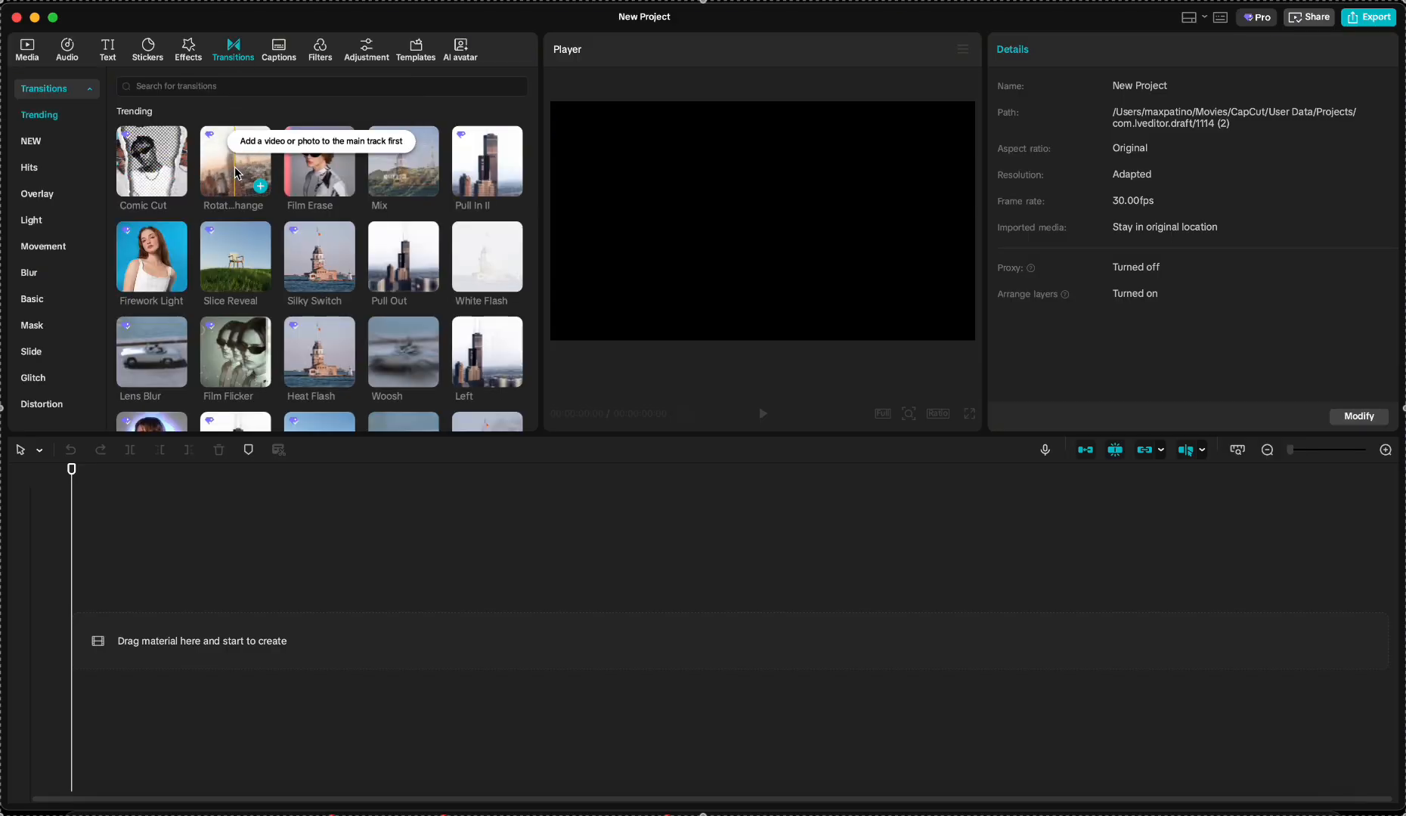
Step: Browse the trending caption templates and preview the white-and-green "THE QUICK BROWN FOX" style
left_click(279, 45)
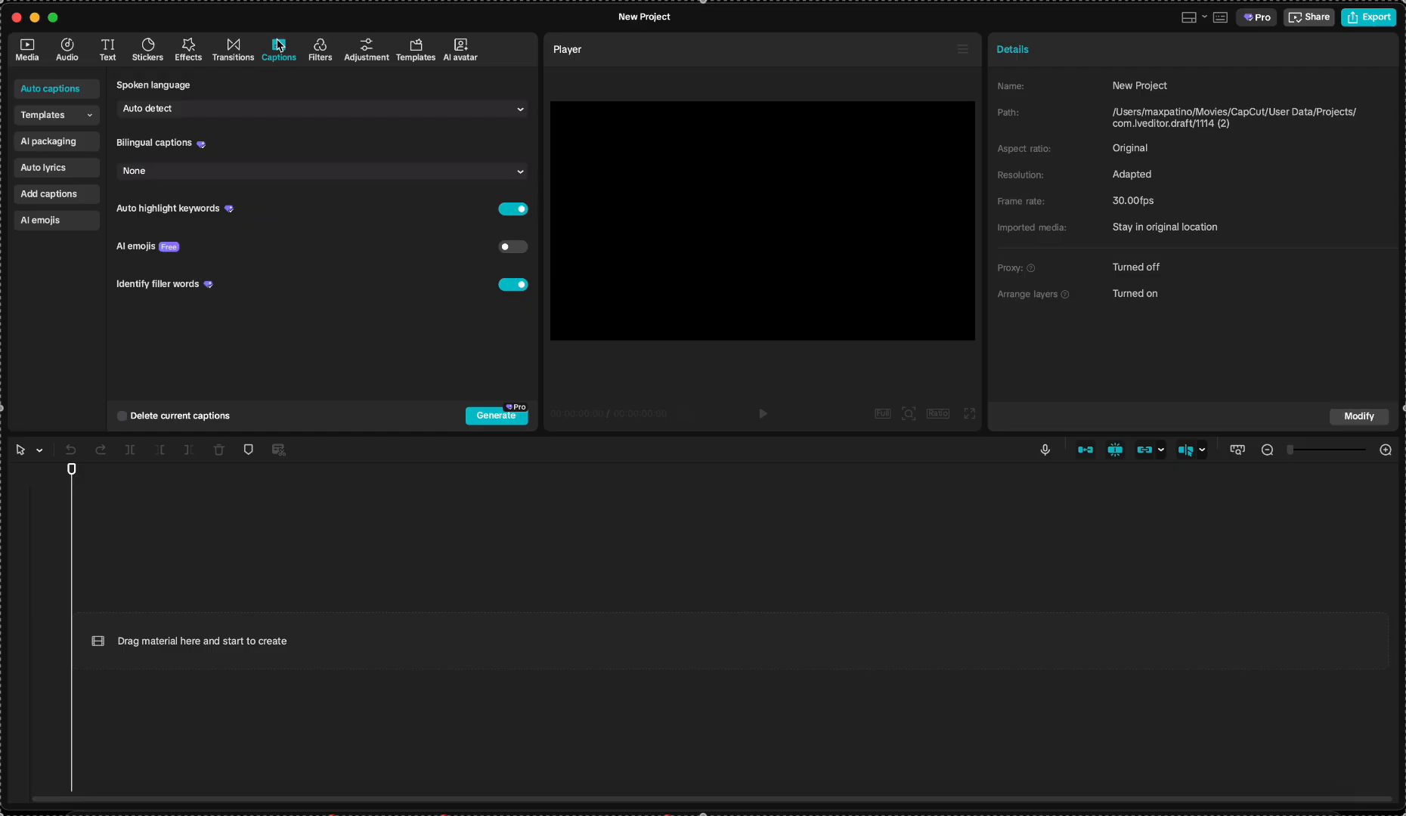
left_click(68, 114)
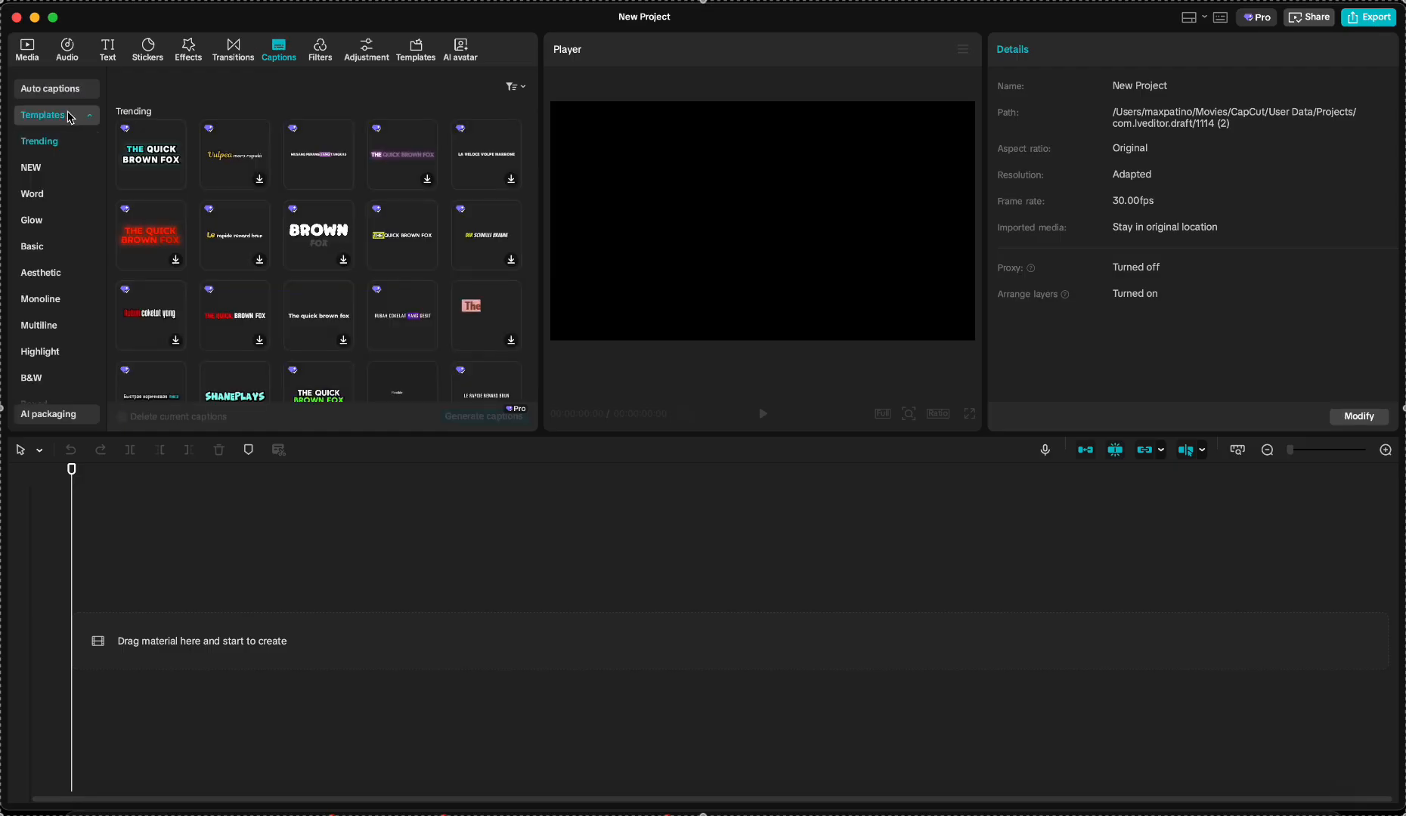
scroll(418, 264, "down", 3)
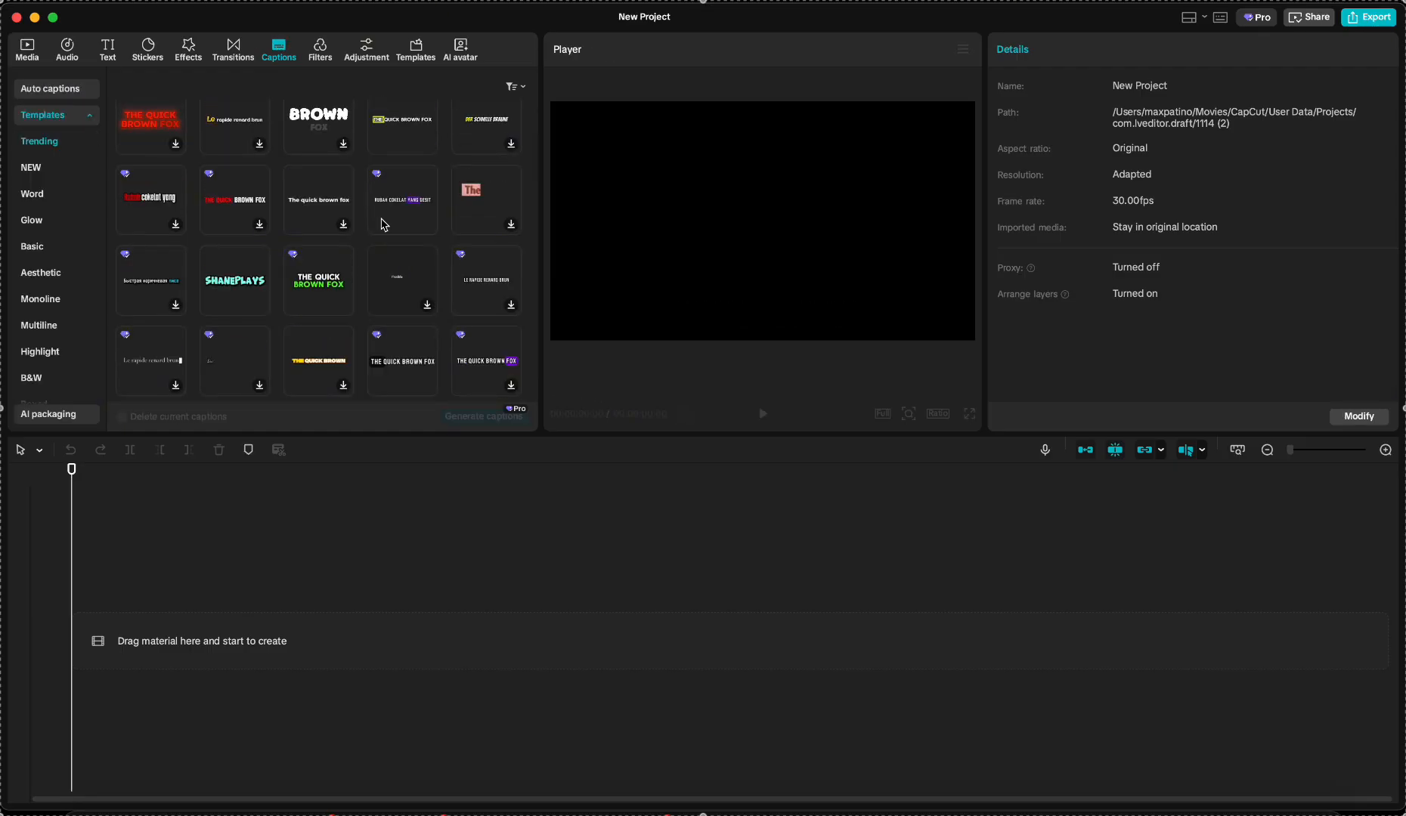
mouse_move(395, 212)
mouse_move(313, 285)
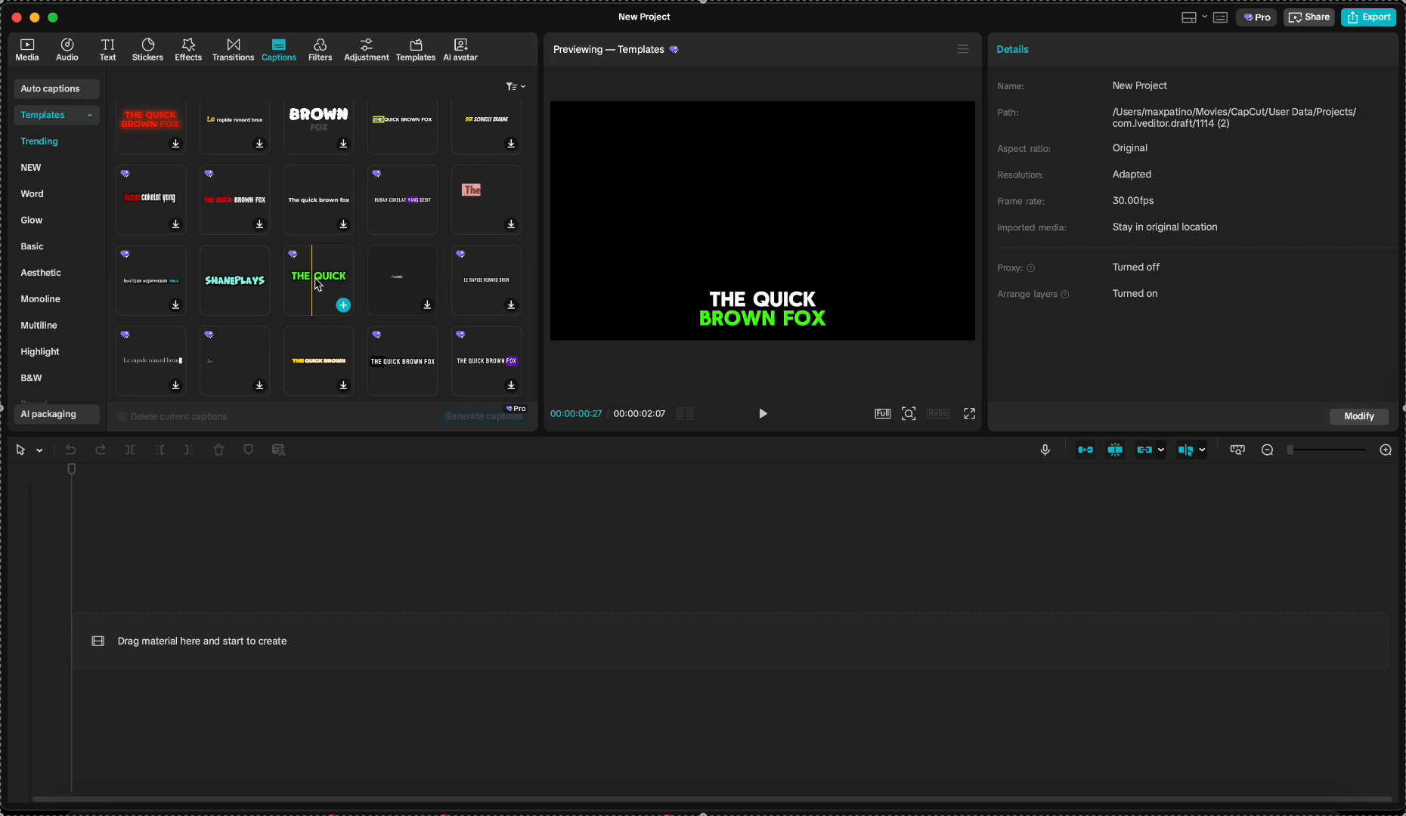
Step: Look through the featured filters, the custom adjustment options and the suggested video templates
left_click(321, 50)
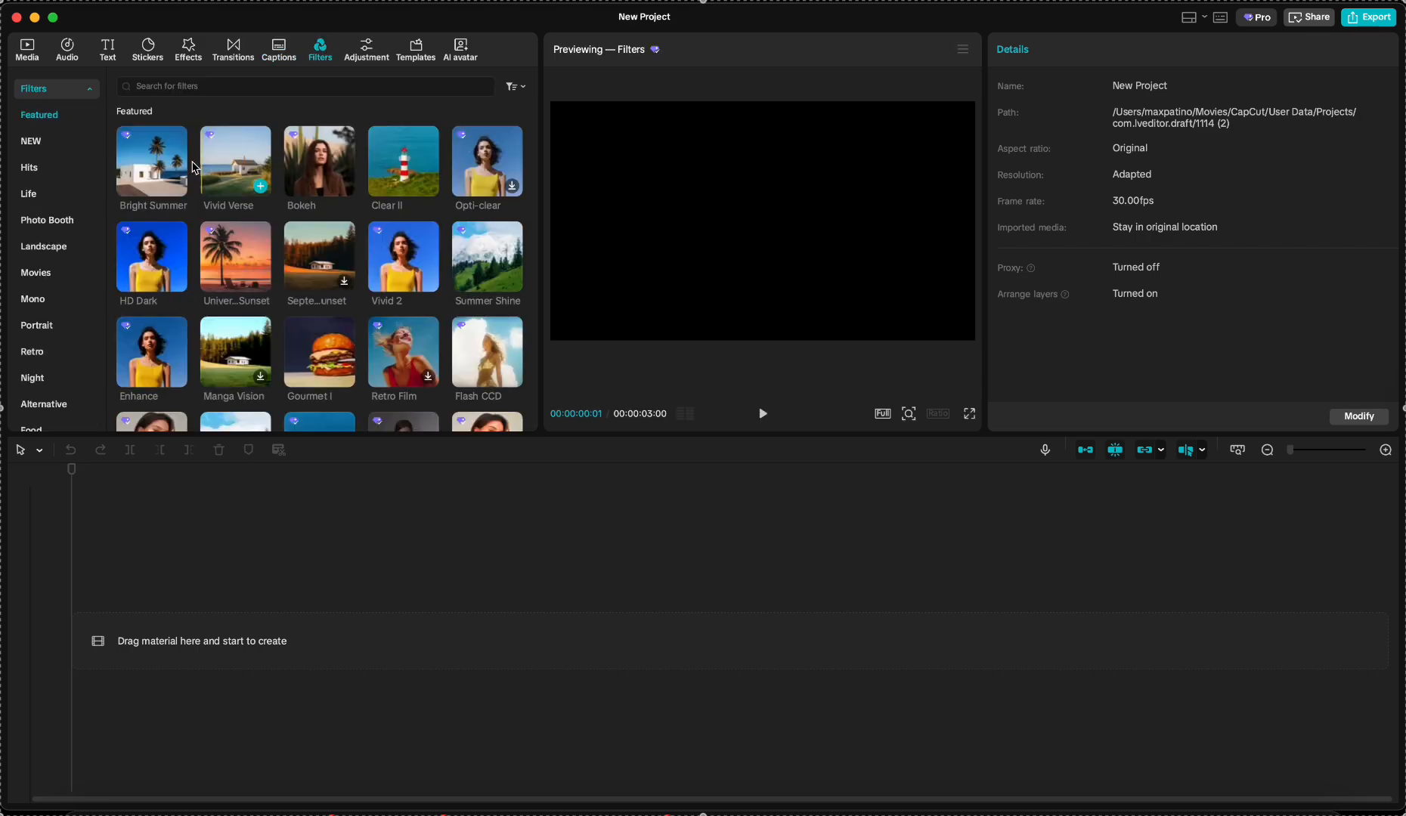
mouse_move(145, 166)
mouse_move(424, 185)
left_click(374, 46)
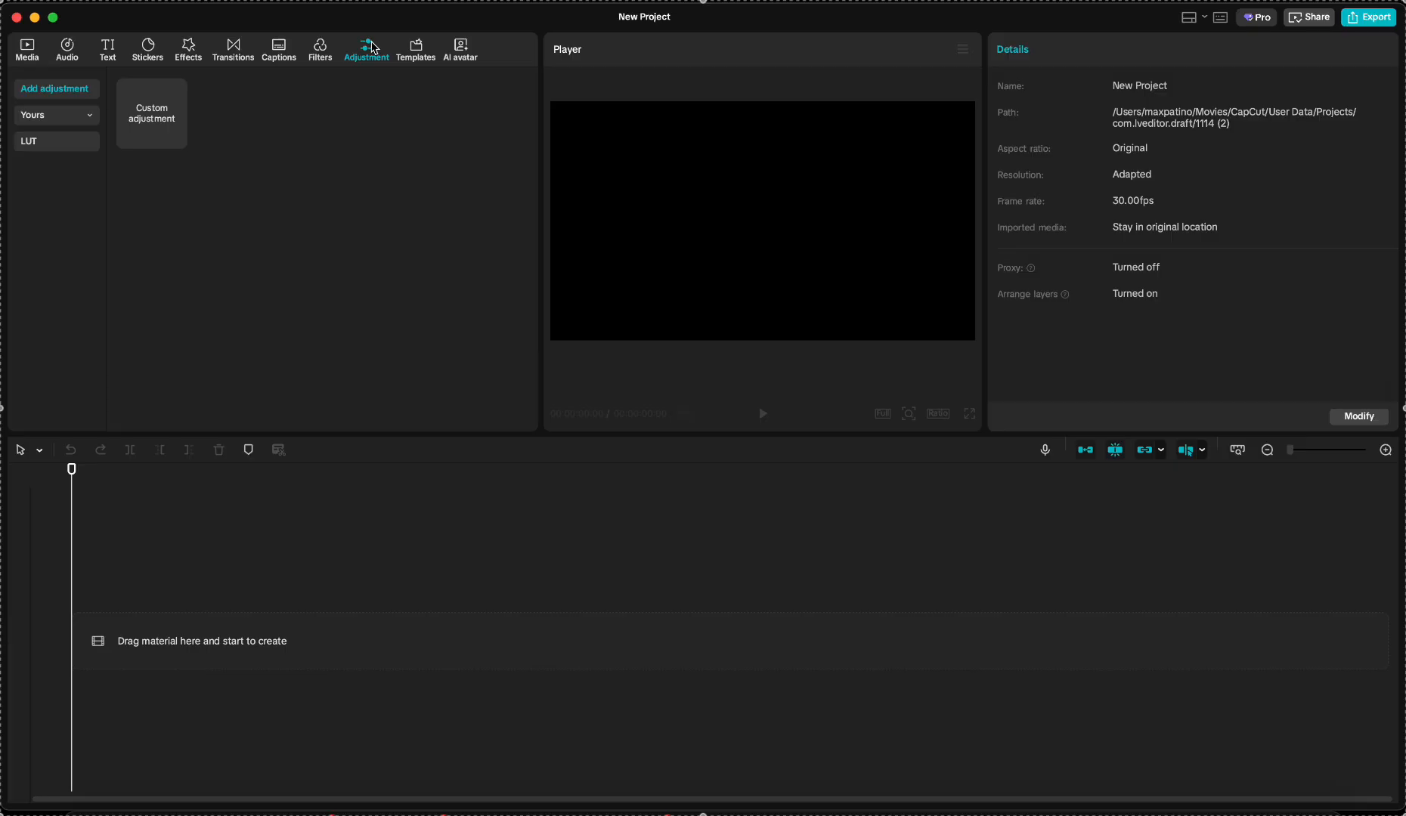
left_click(415, 52)
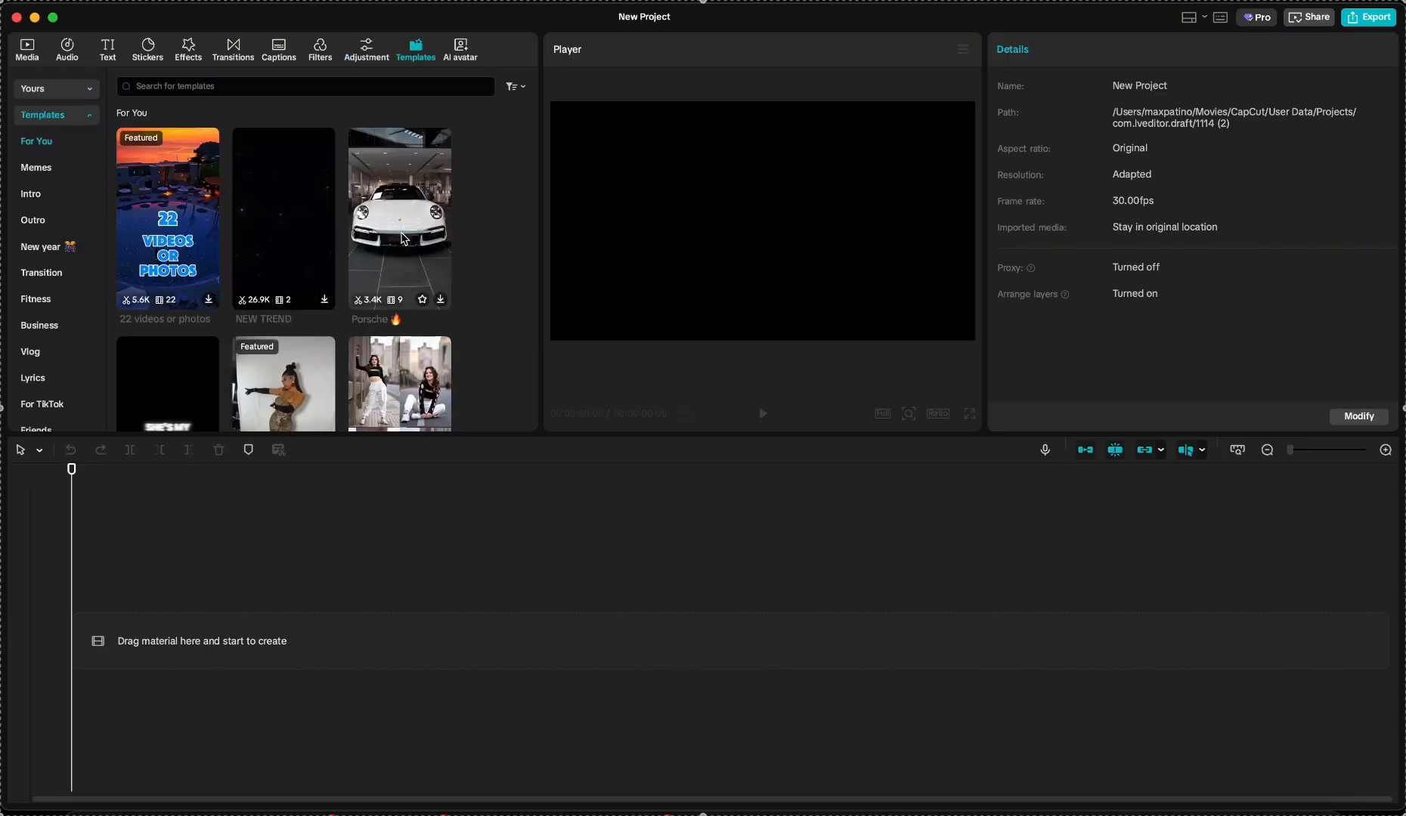
scroll(443, 267, "down", 3)
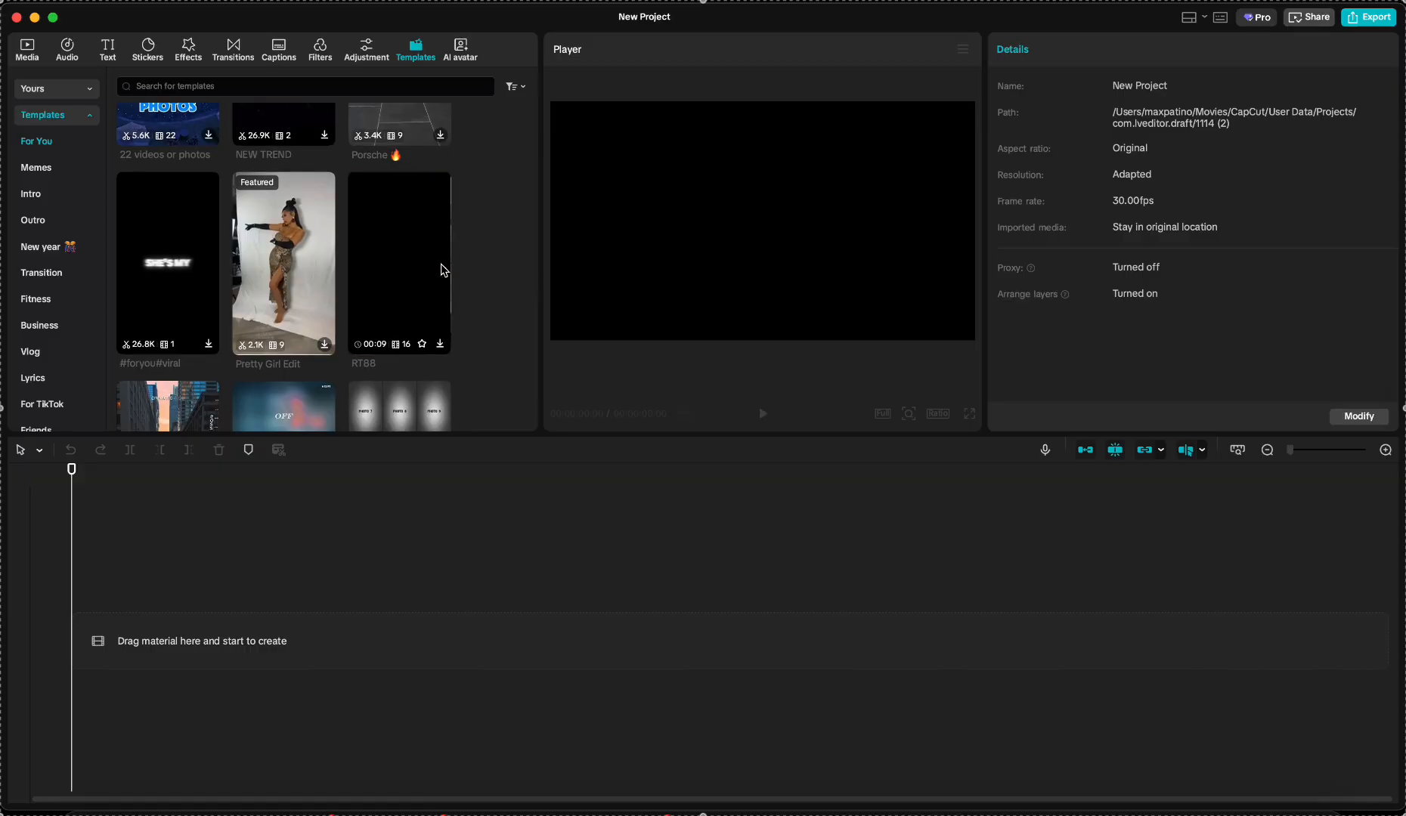
scroll(450, 268, "up", 3)
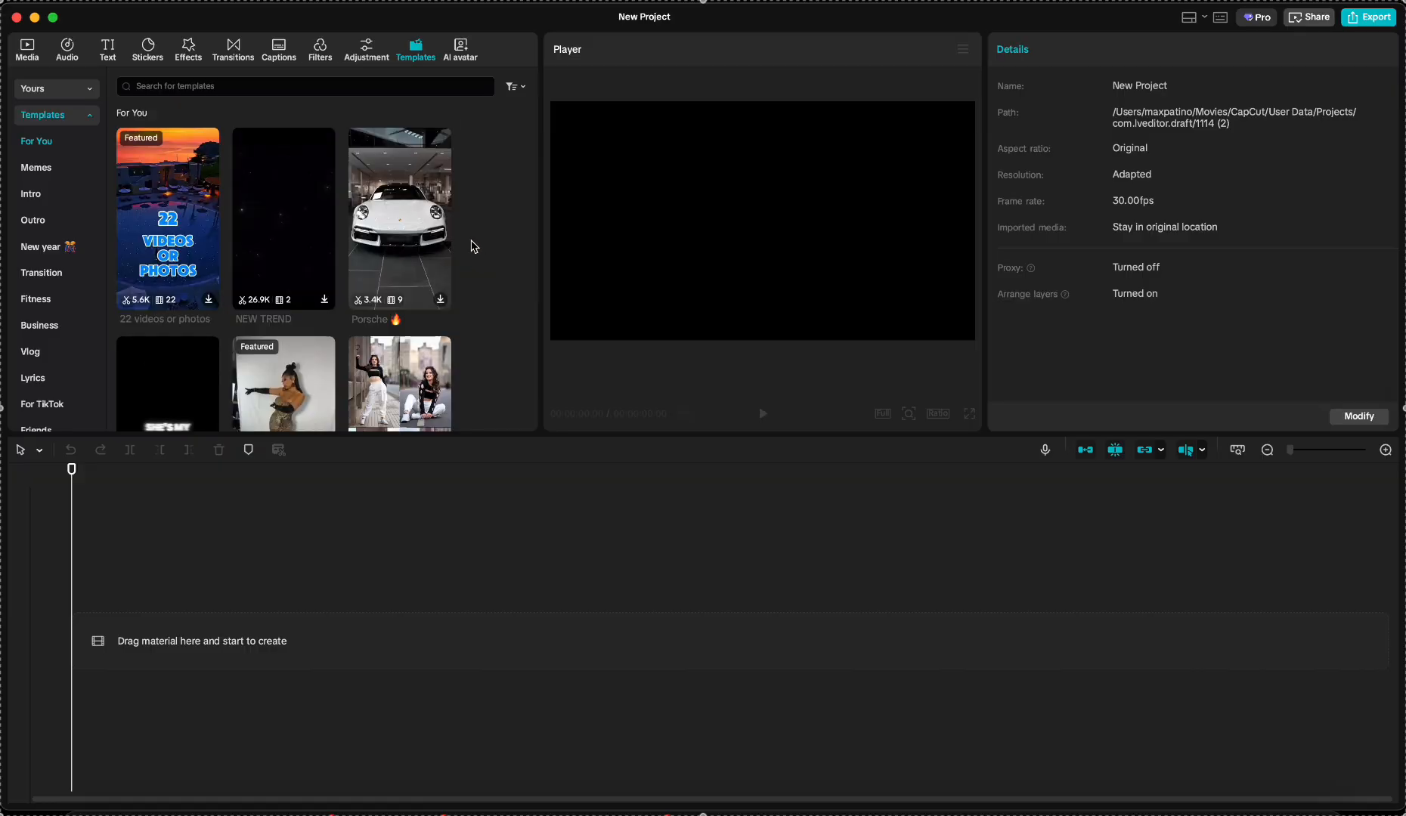
Step: Import the clip IMG_3627.MOV from the Pizza Roll Magic folder on the desktop into the project media
left_click(27, 51)
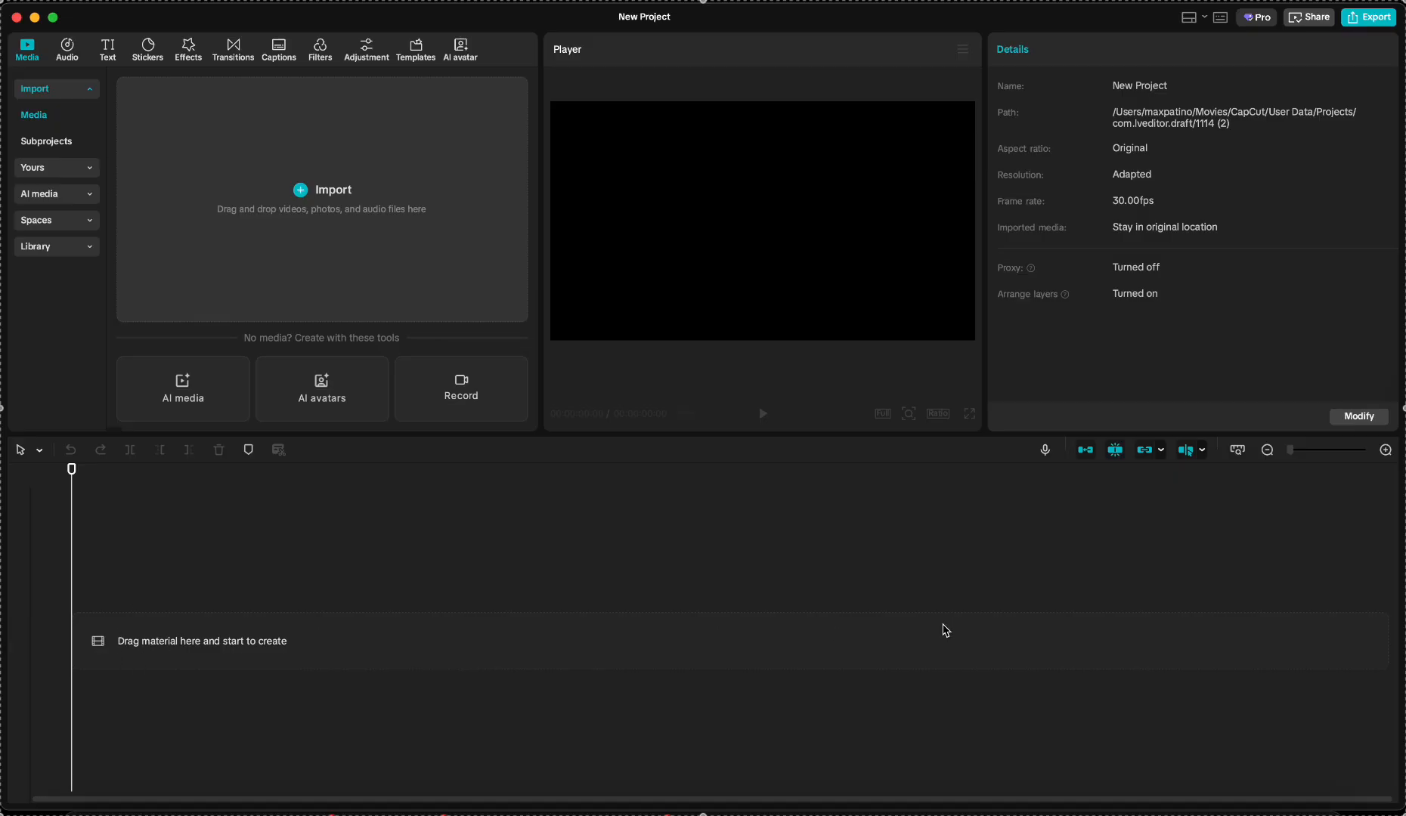
left_click(299, 189)
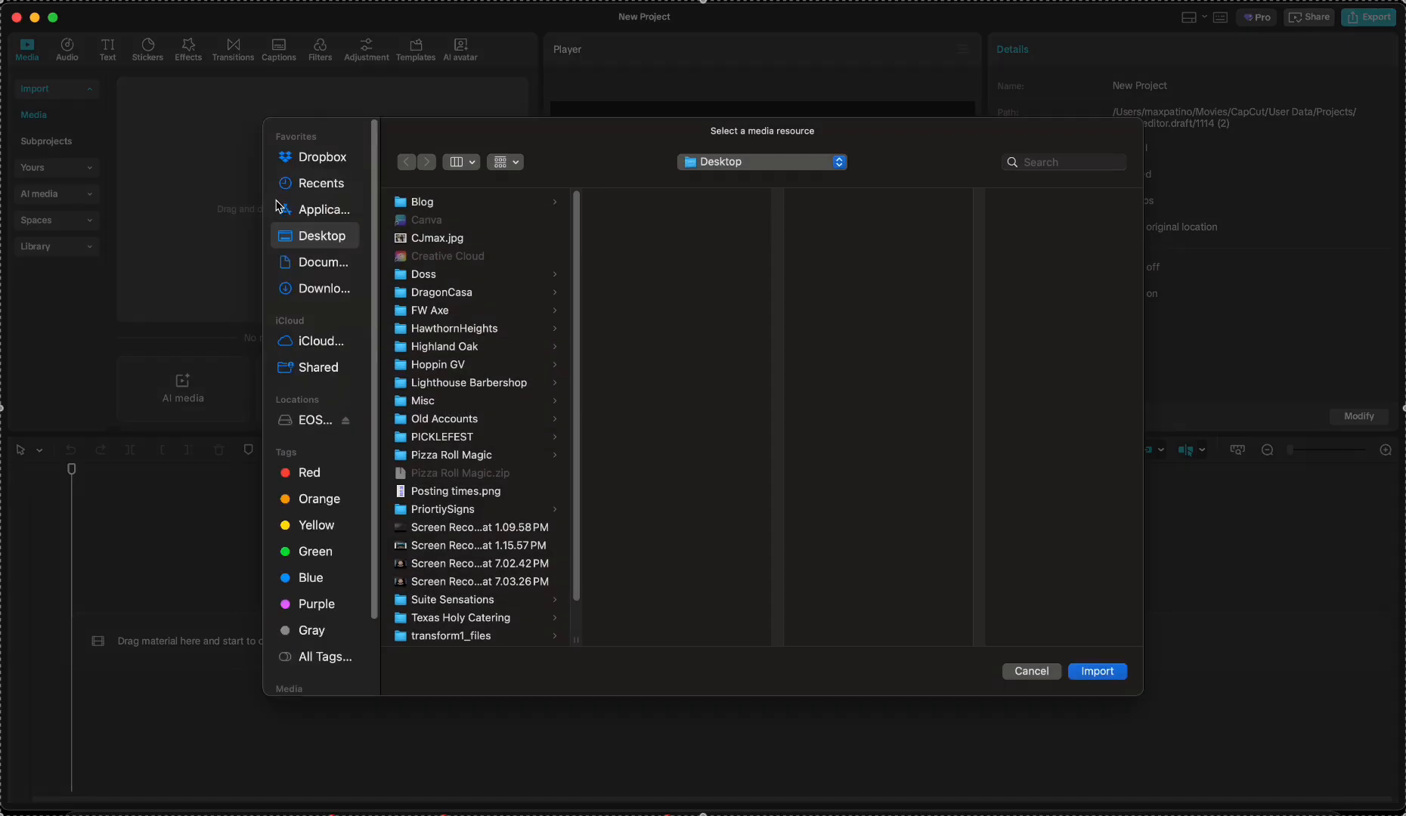
left_click(499, 458)
left_click(646, 202)
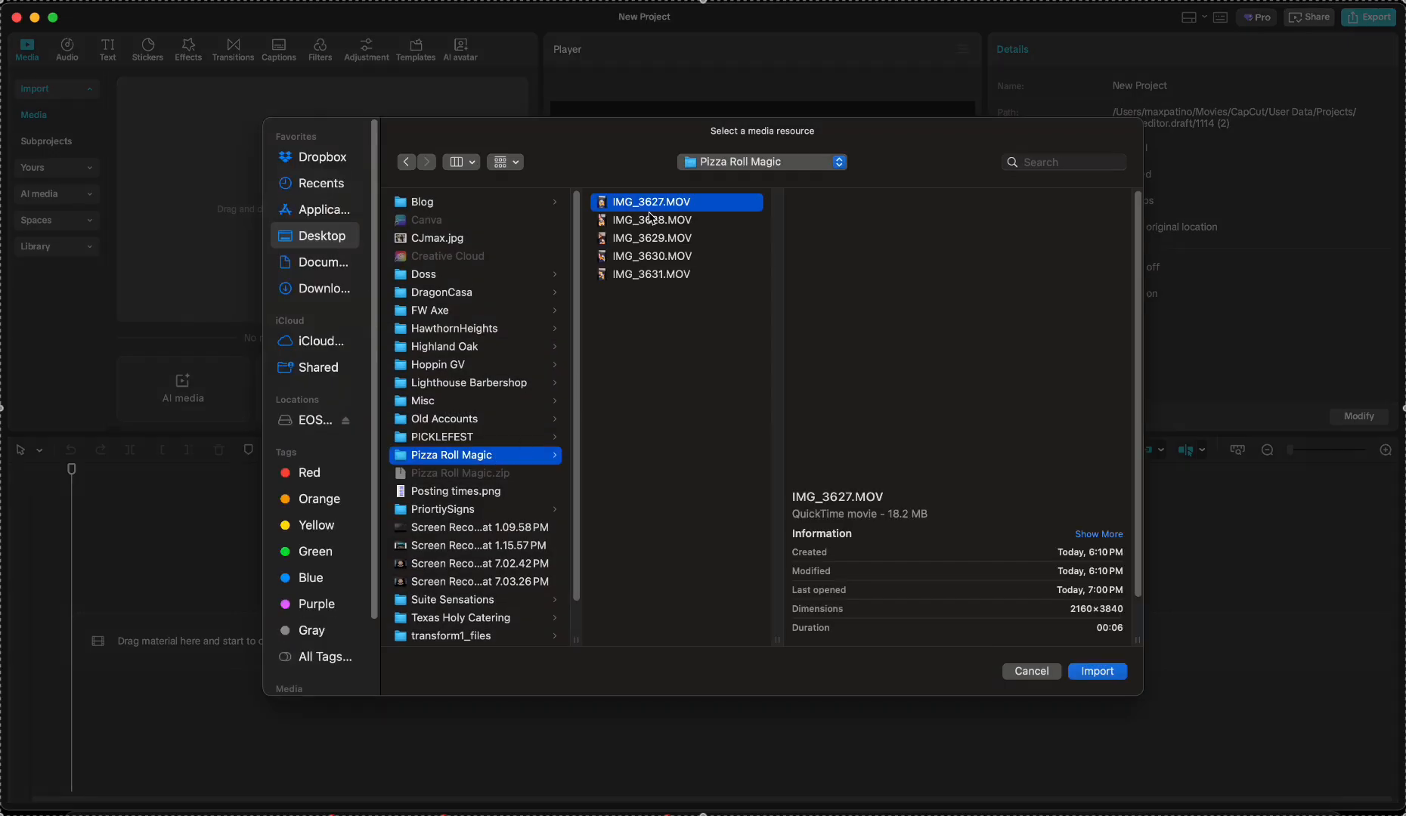
left_click(1097, 672)
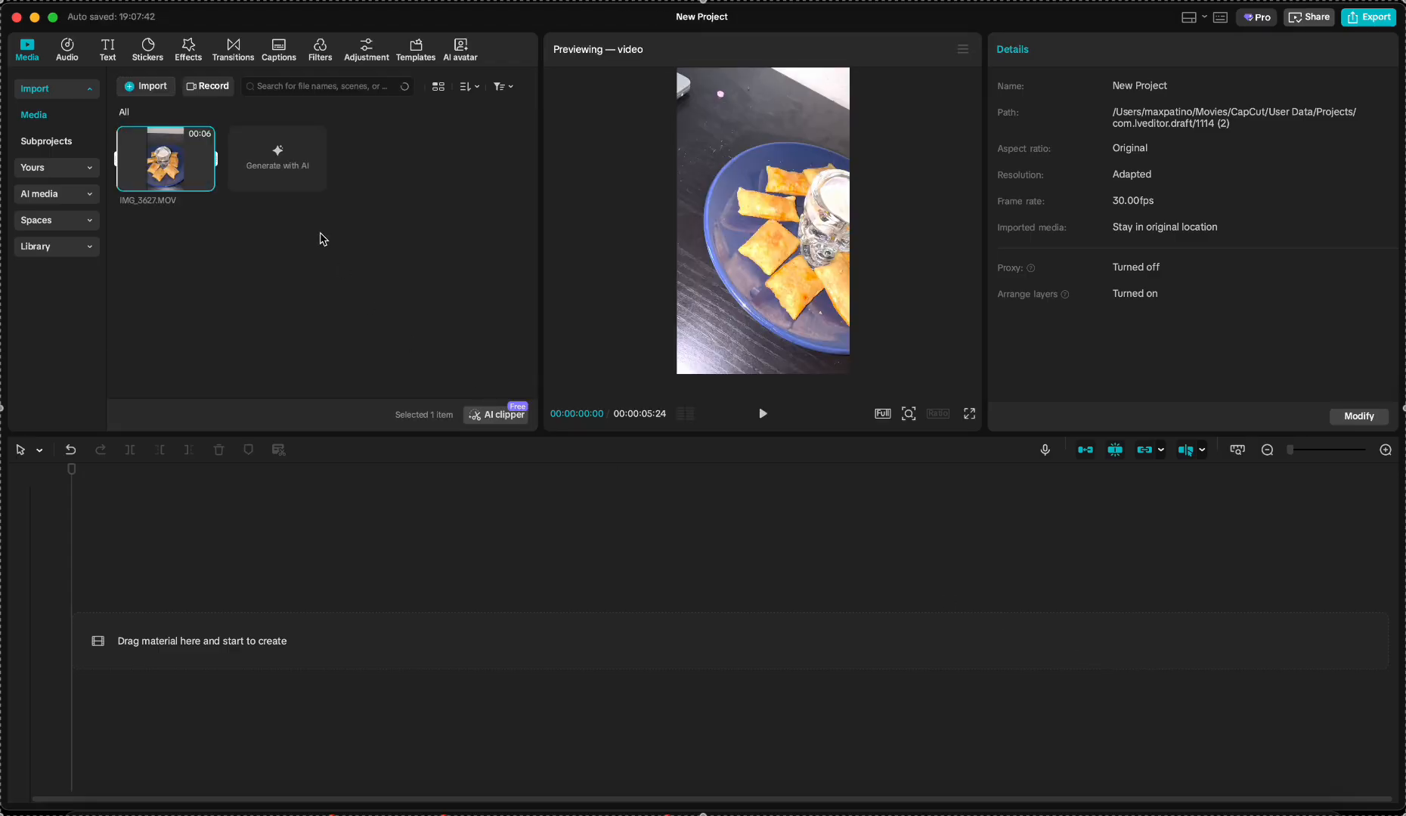
mouse_move(163, 152)
left_mouse_down()
mouse_move(163, 642)
mouse_move(128, 189)
mouse_move(163, 178)
left_mouse_up()
left_click(160, 97)
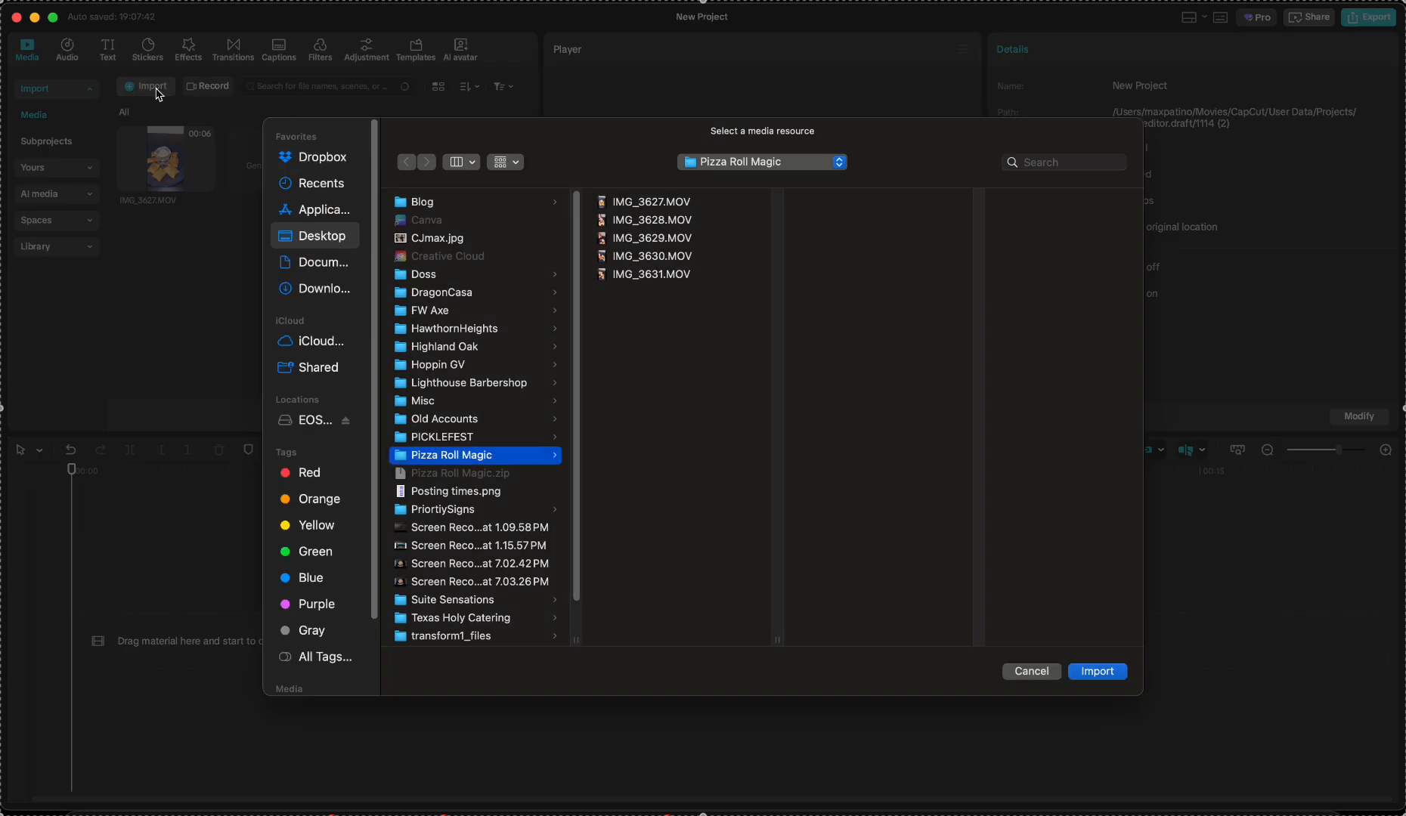
left_click(331, 237)
left_click(504, 457)
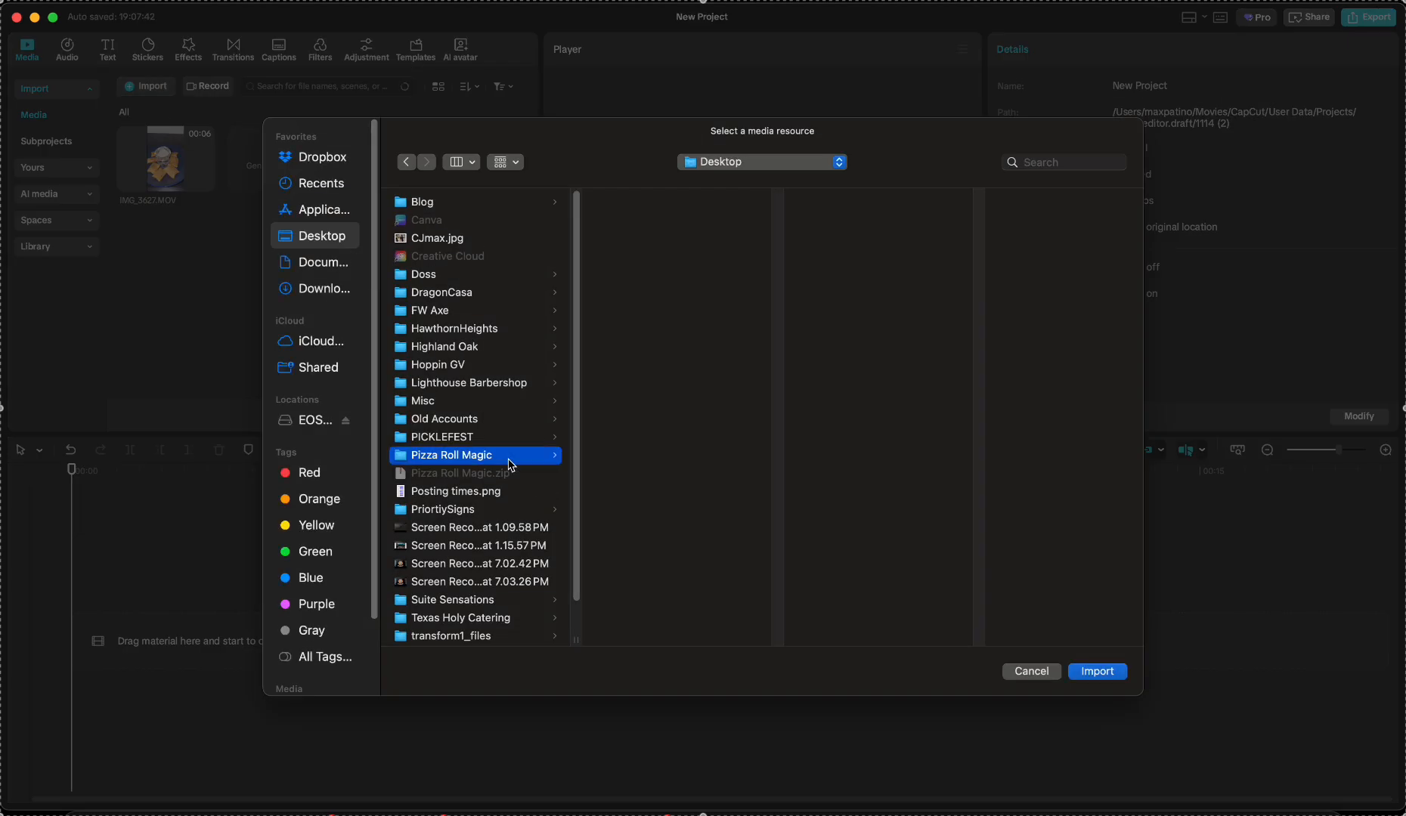
left_click(645, 204)
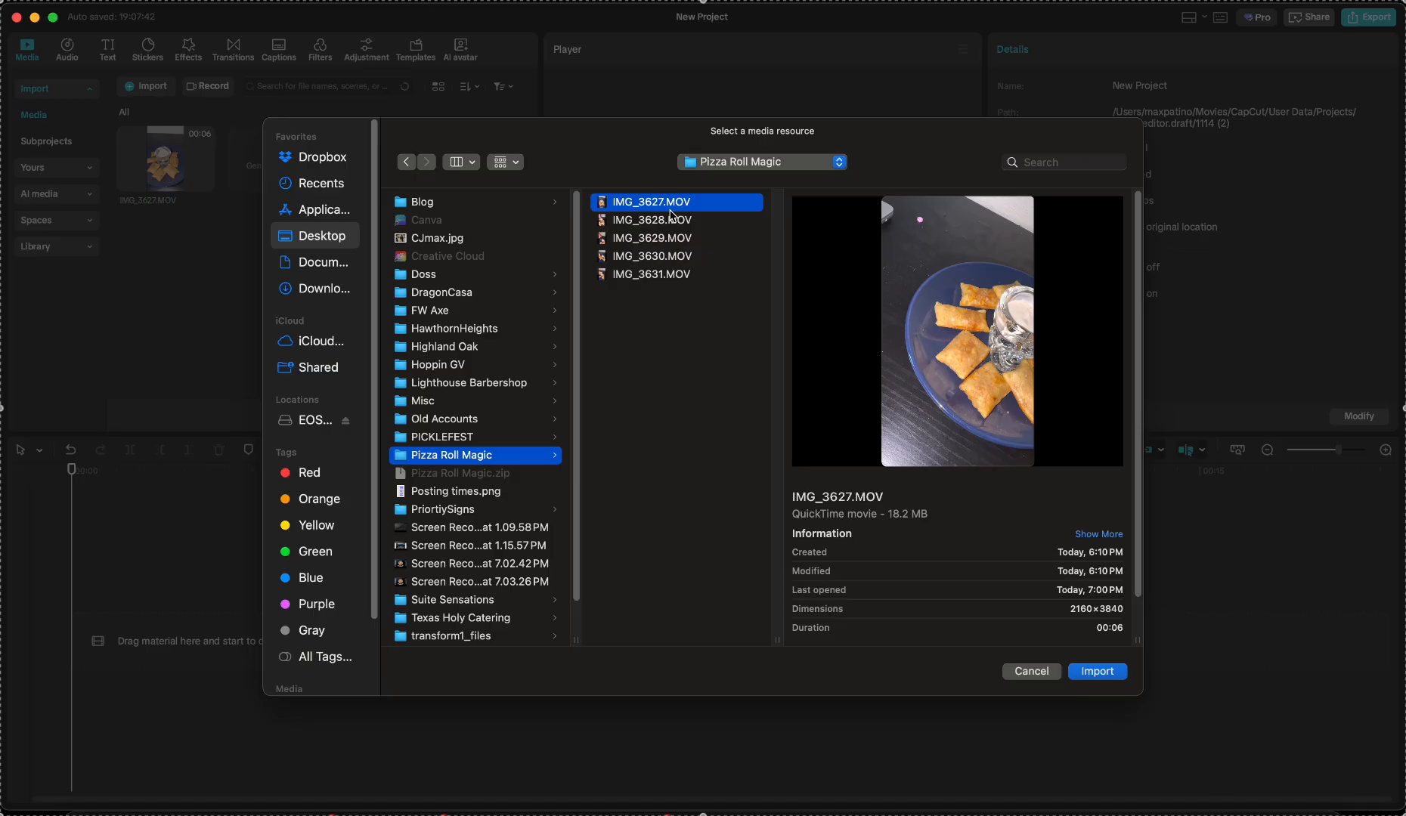
left_click(1036, 673)
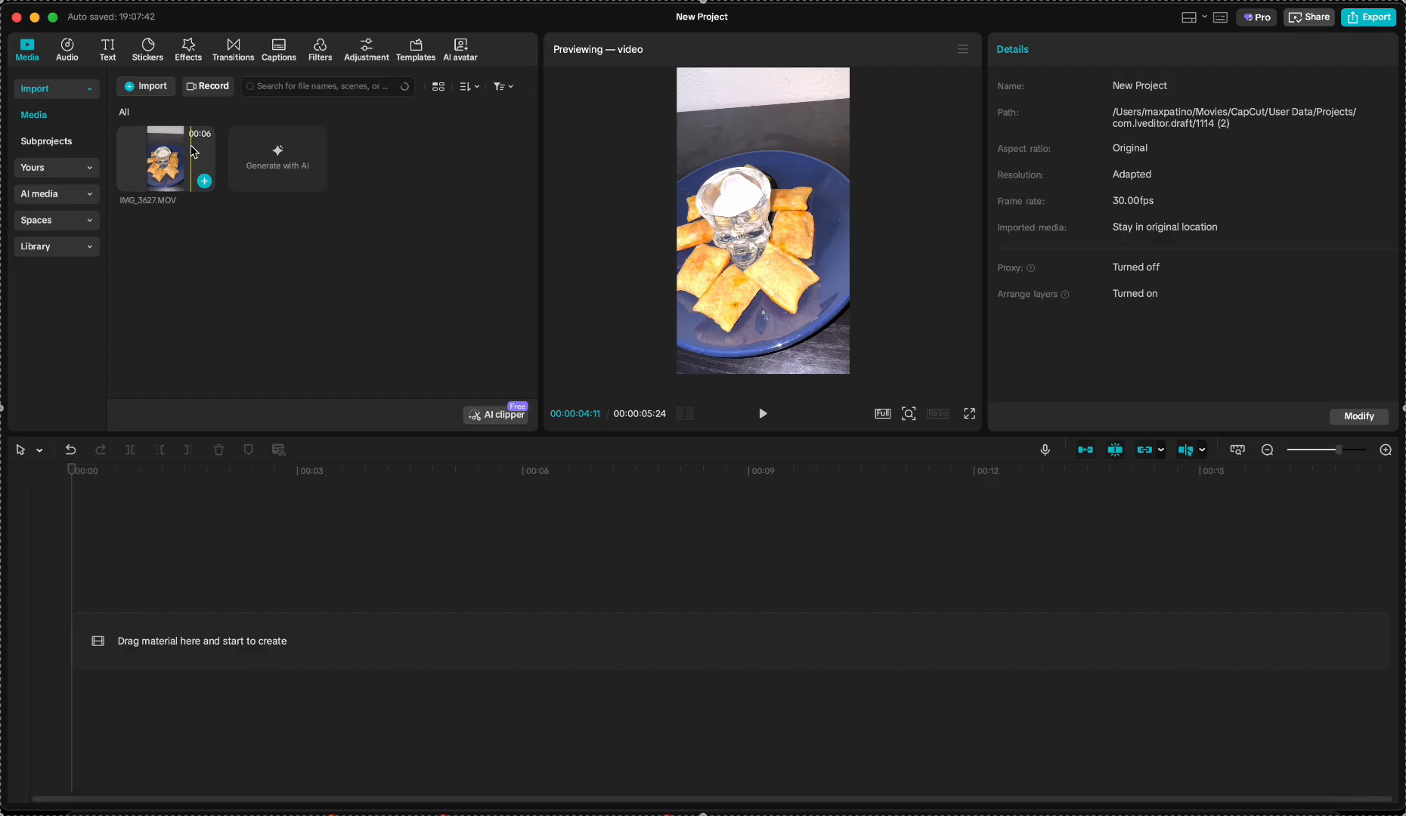
Step: Place IMG_3627.MOV at the start of the main timeline track and adapt its HDR colour to the SDR project
left_click_drag(194, 151, 161, 638)
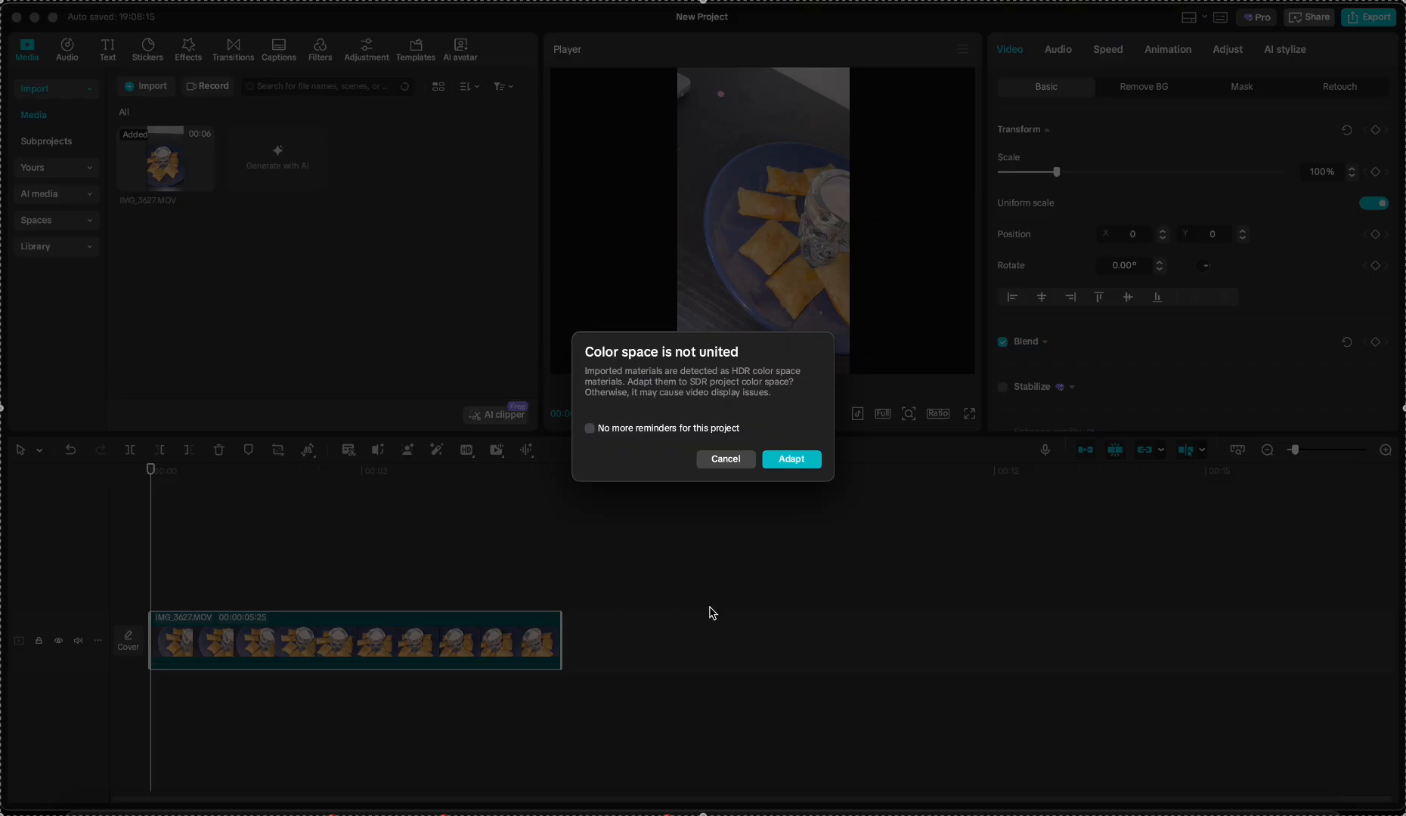
left_click(787, 460)
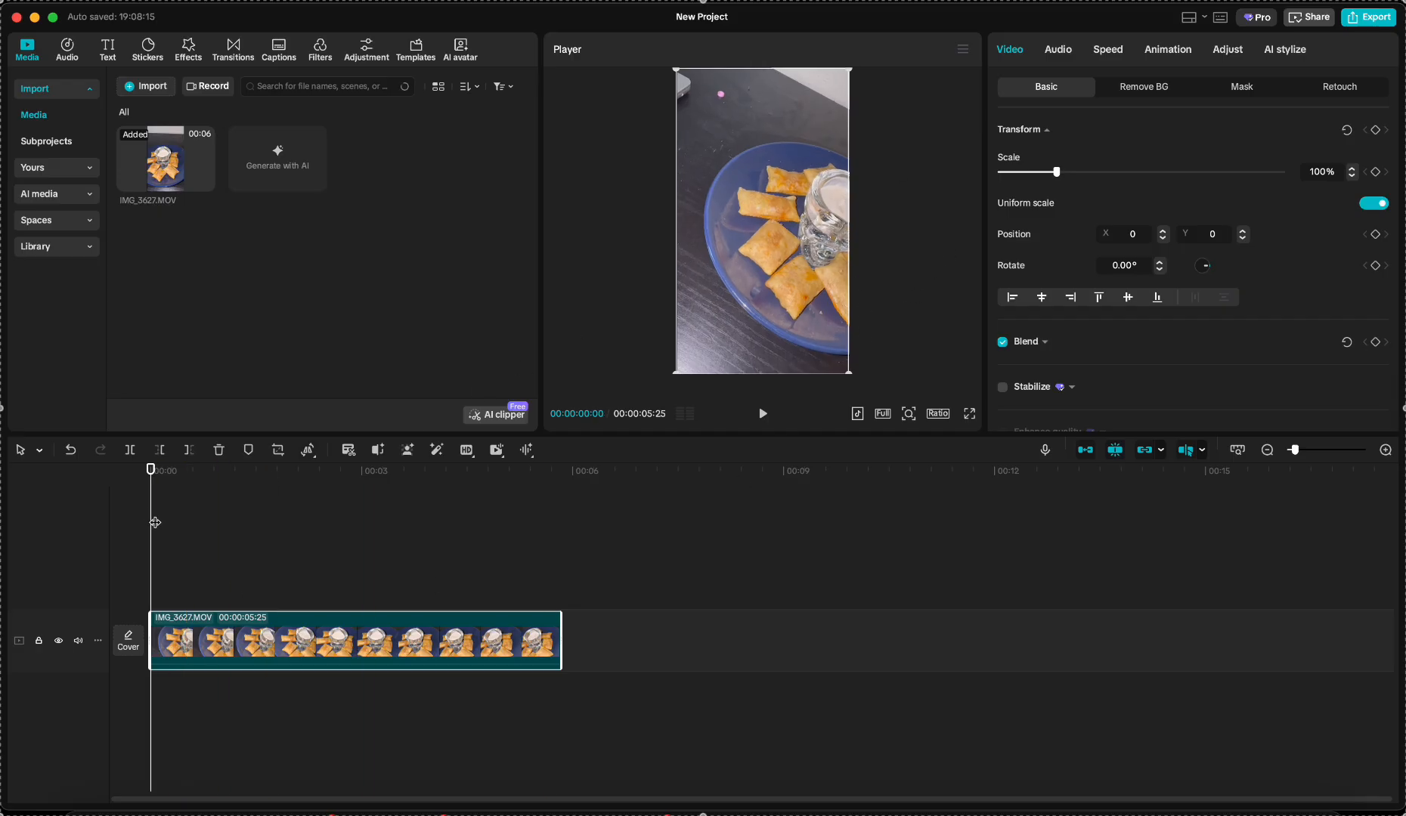
Step: Set the project's aspect ratio to 9:16 and return the playhead to the start of the timeline
left_click_drag(151, 521, 150, 574)
left_click_drag(148, 508, 172, 523)
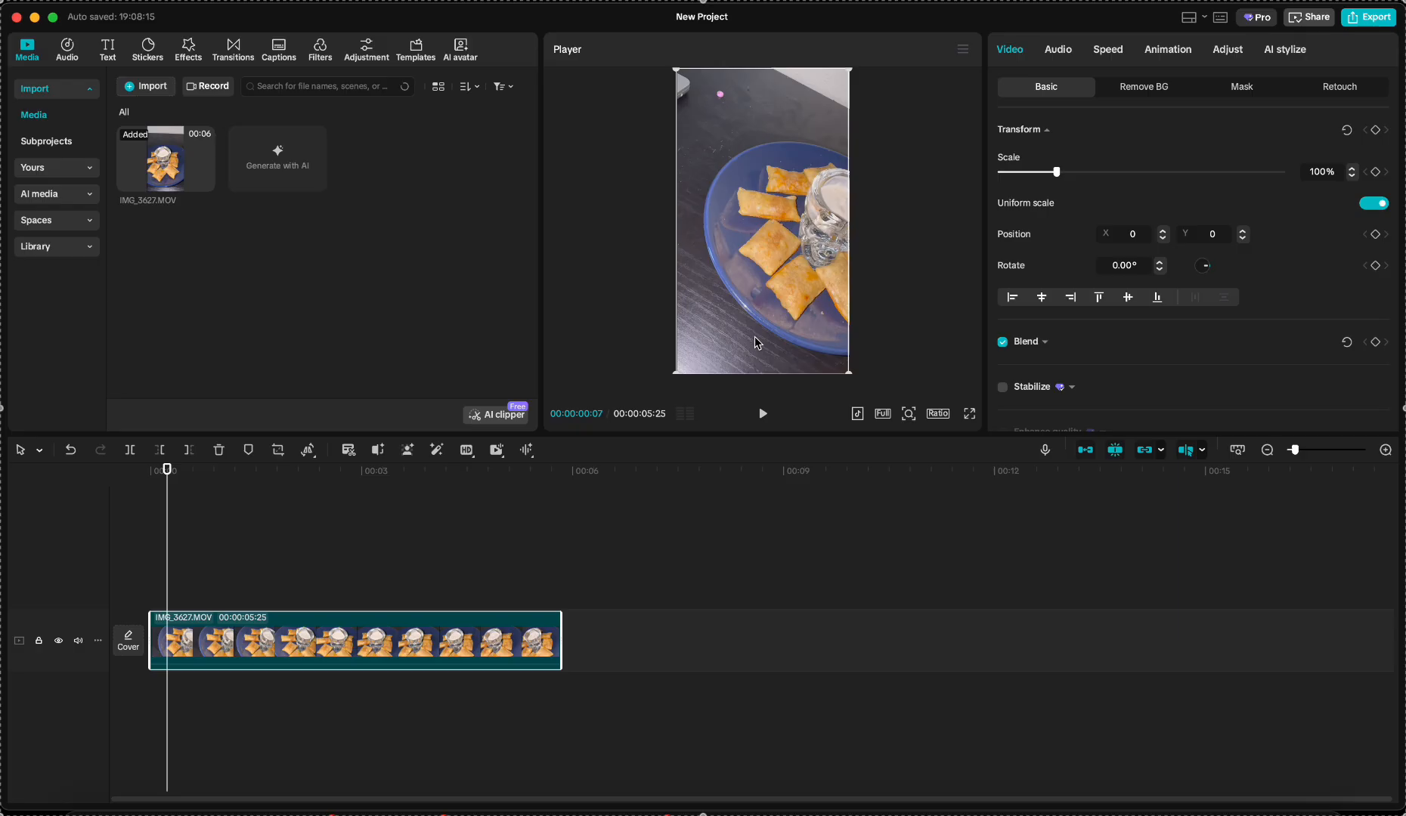
left_click(938, 415)
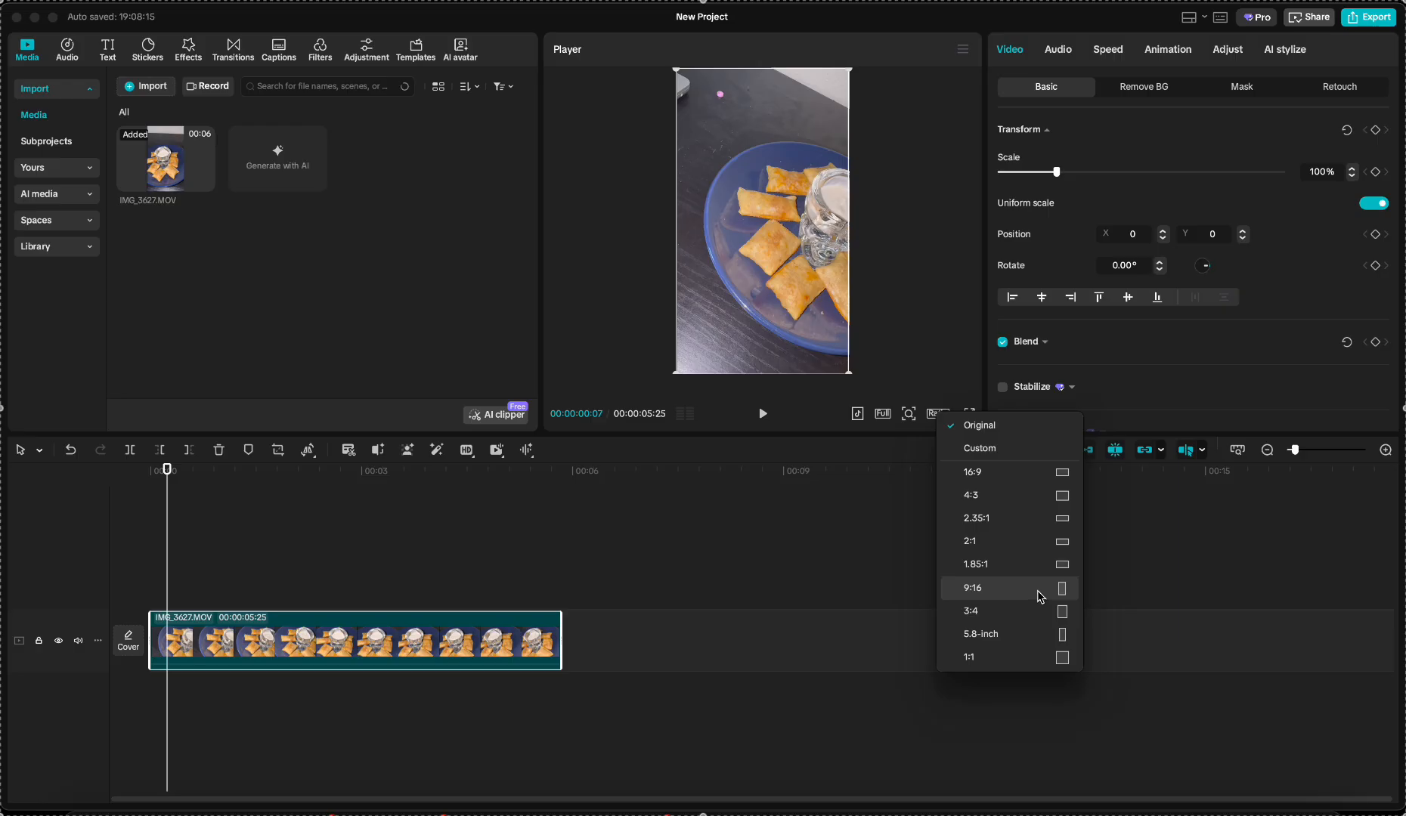
left_click(1040, 588)
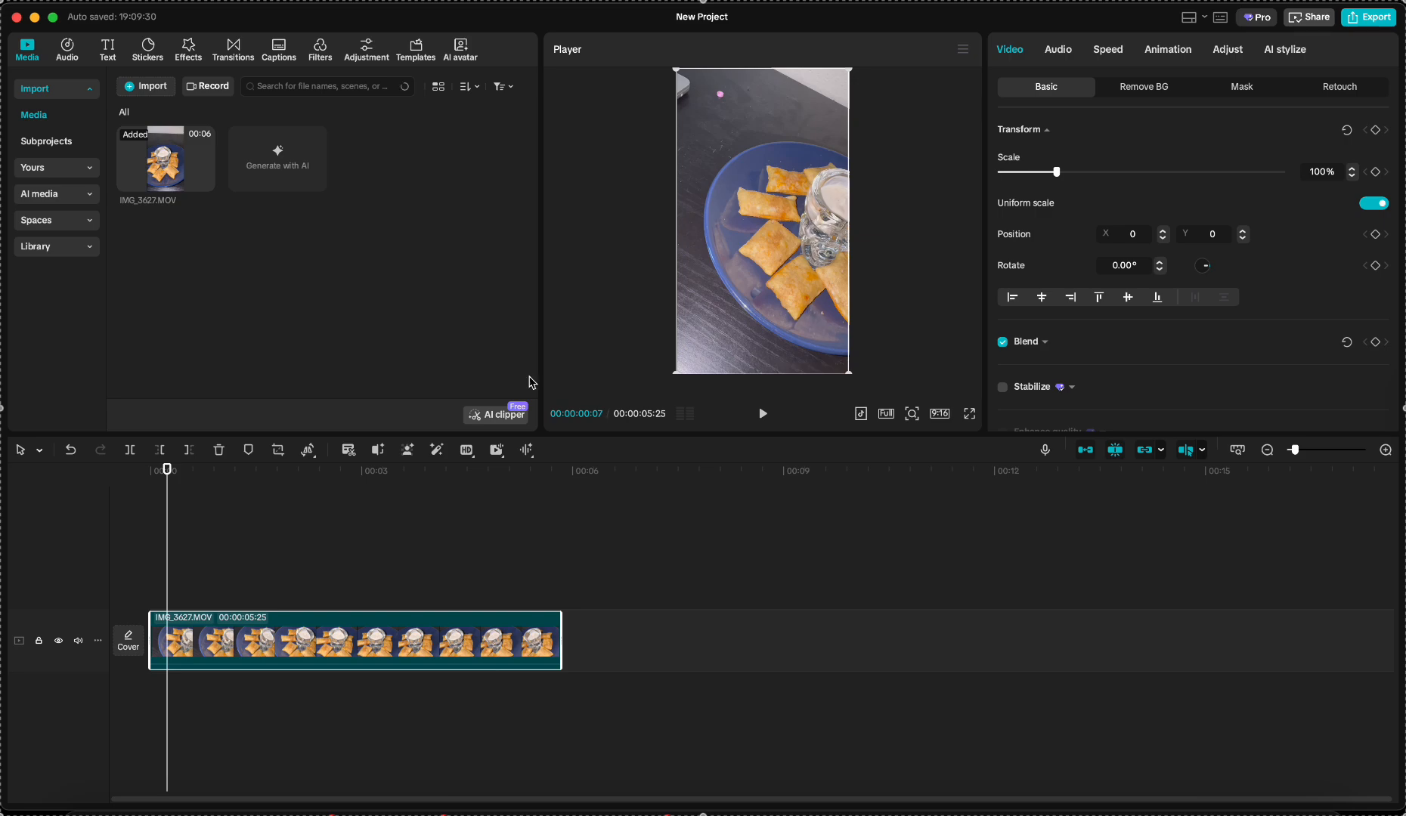
left_click(186, 570)
left_click_drag(191, 569, 150, 630)
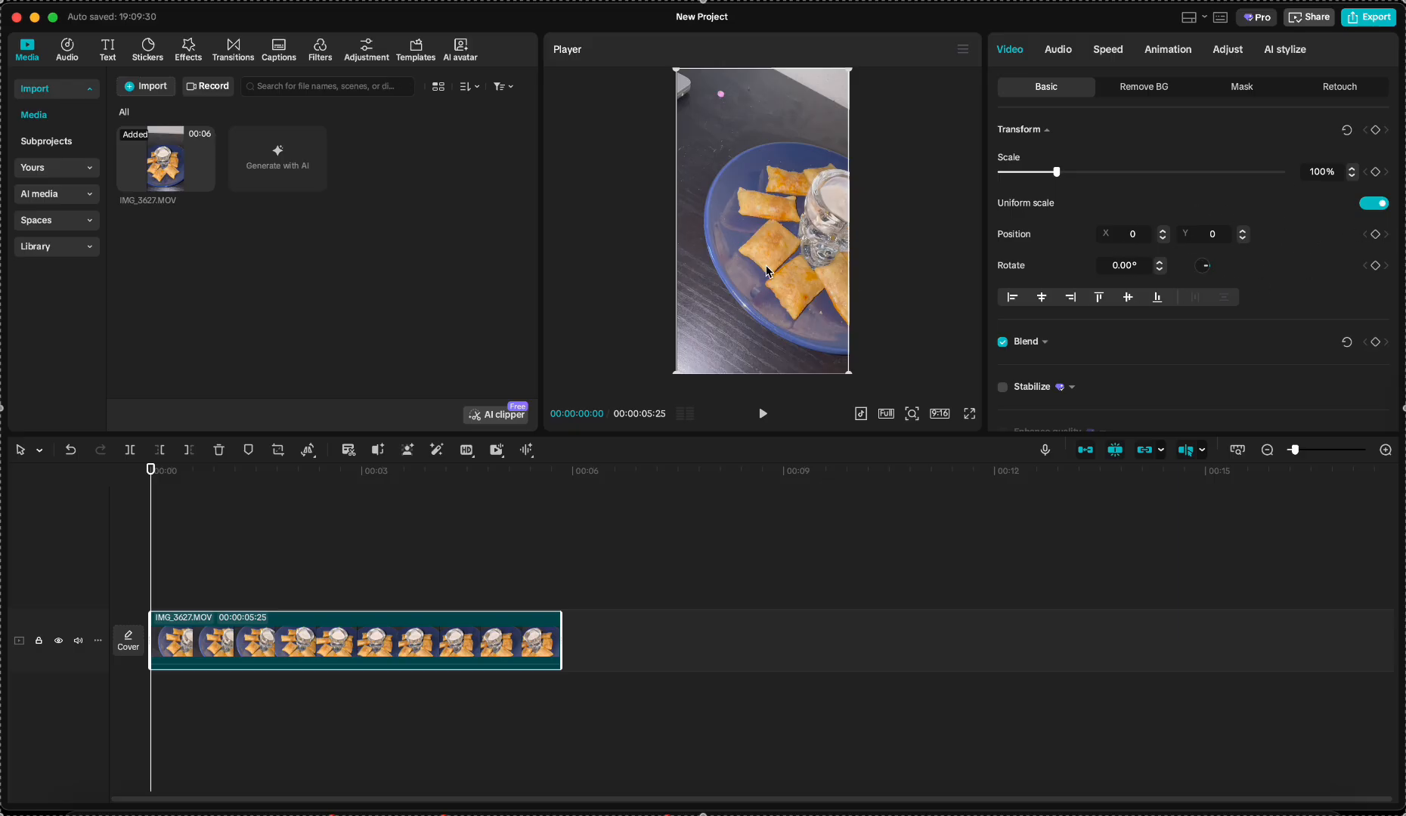
Step: Try moving the clip off-centre in the preview frame and undo the move
mouse_move(769, 272)
left_mouse_down()
mouse_move(824, 306)
mouse_move(779, 298)
mouse_move(785, 278)
left_mouse_up()
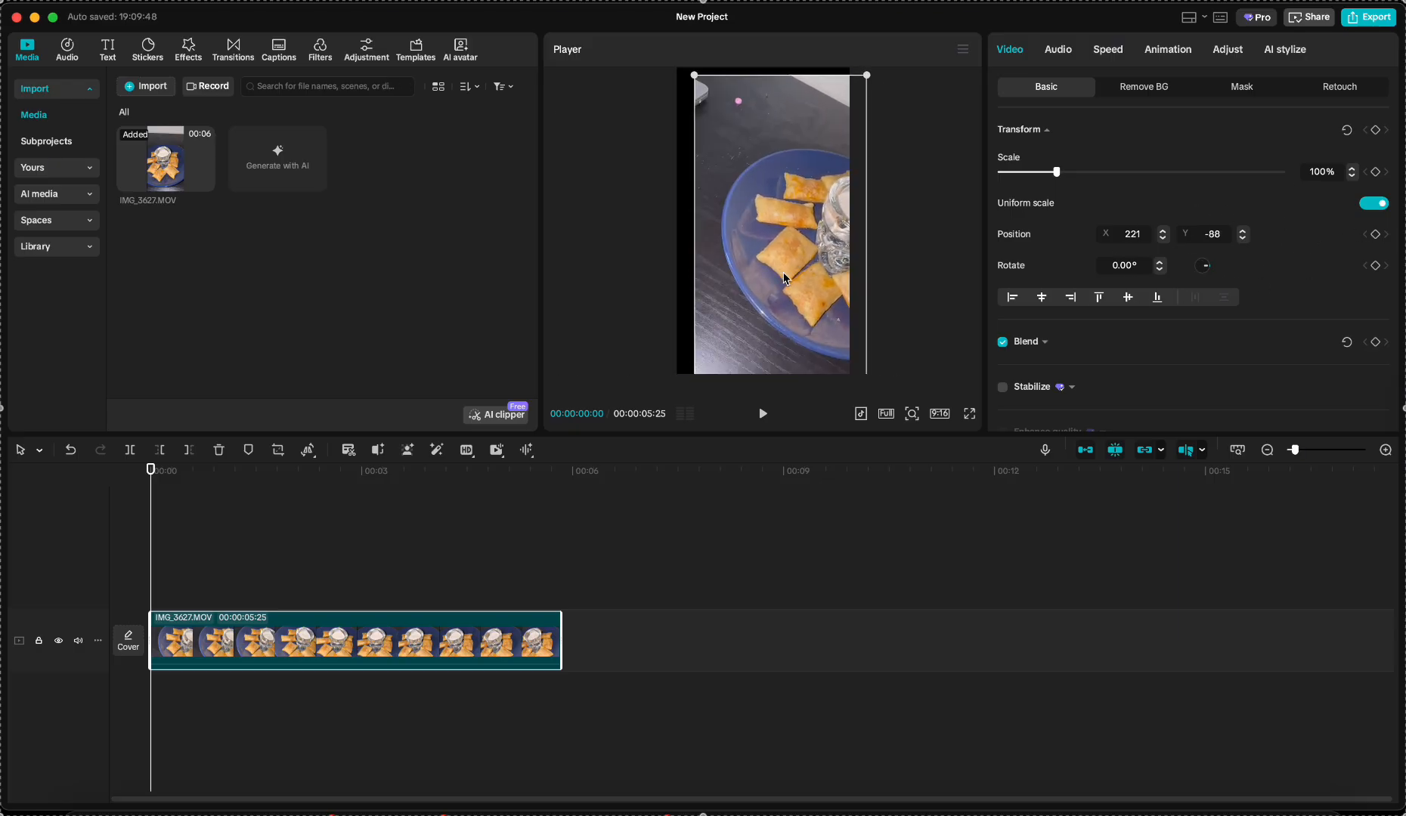
key("super+z")
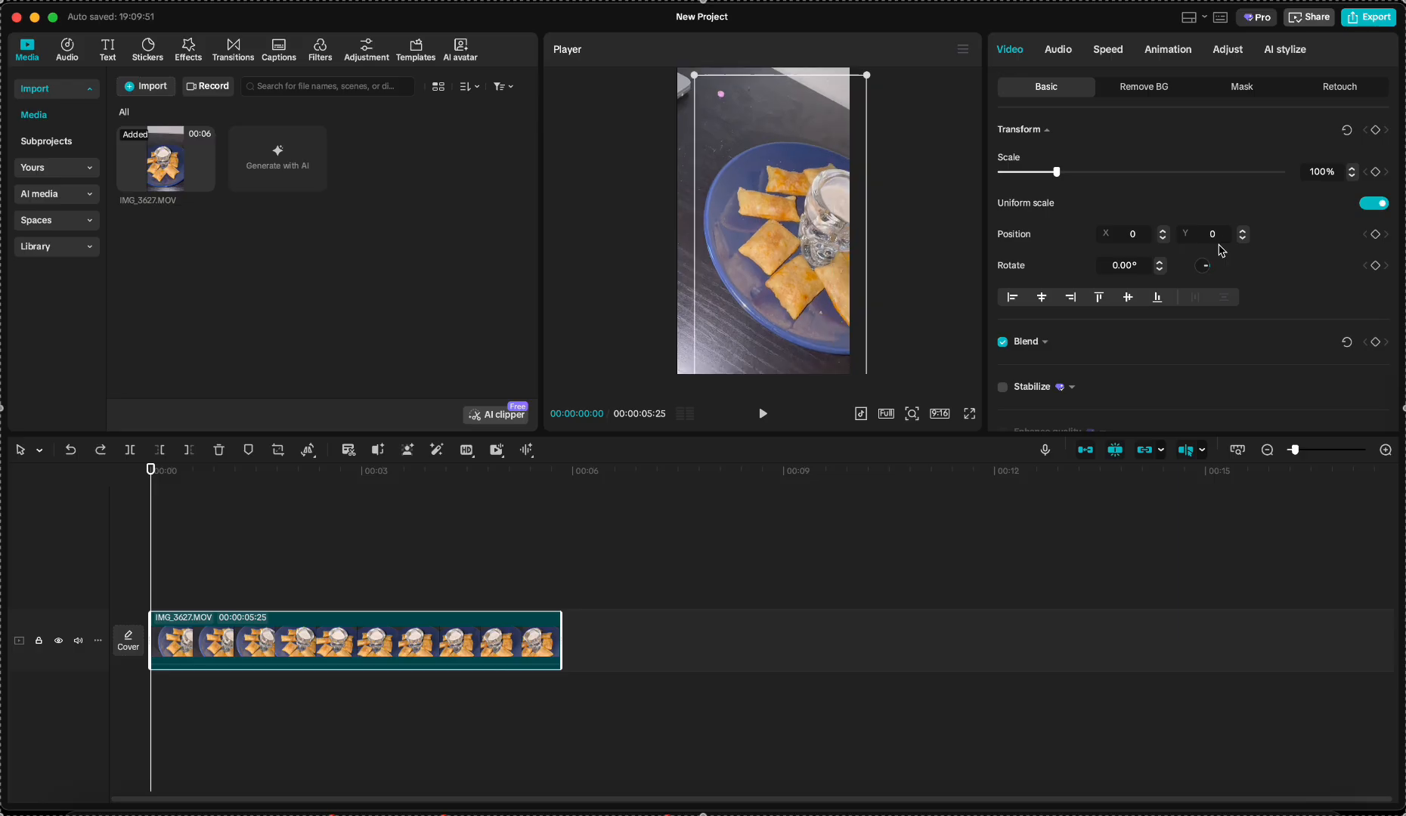
Step: Try stabilizing the clip at the Recommended level and turn the stabilization off again
scroll(1268, 310, "down", 3)
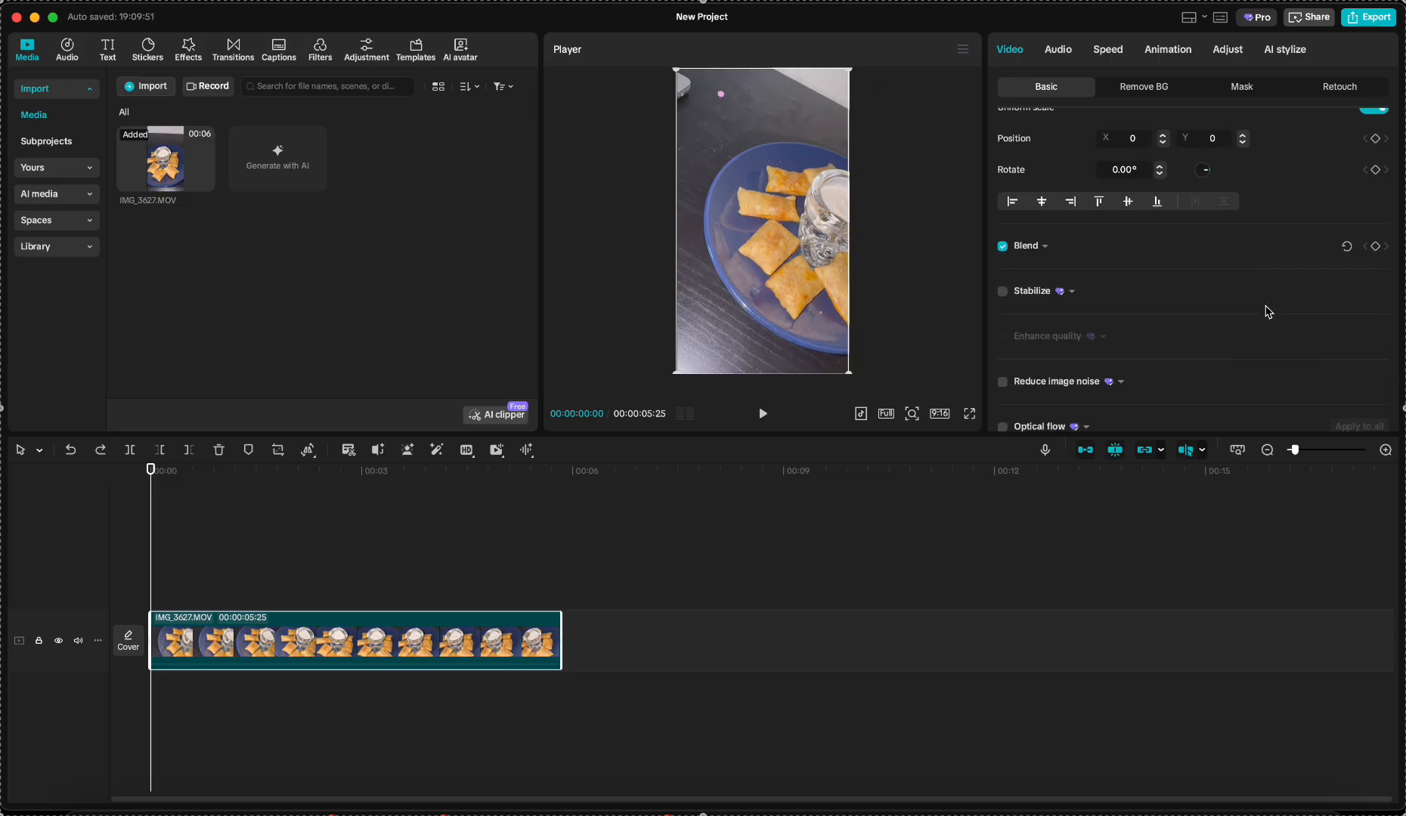
scroll(1268, 308, "up", 3)
scroll(1240, 313, "down", 3)
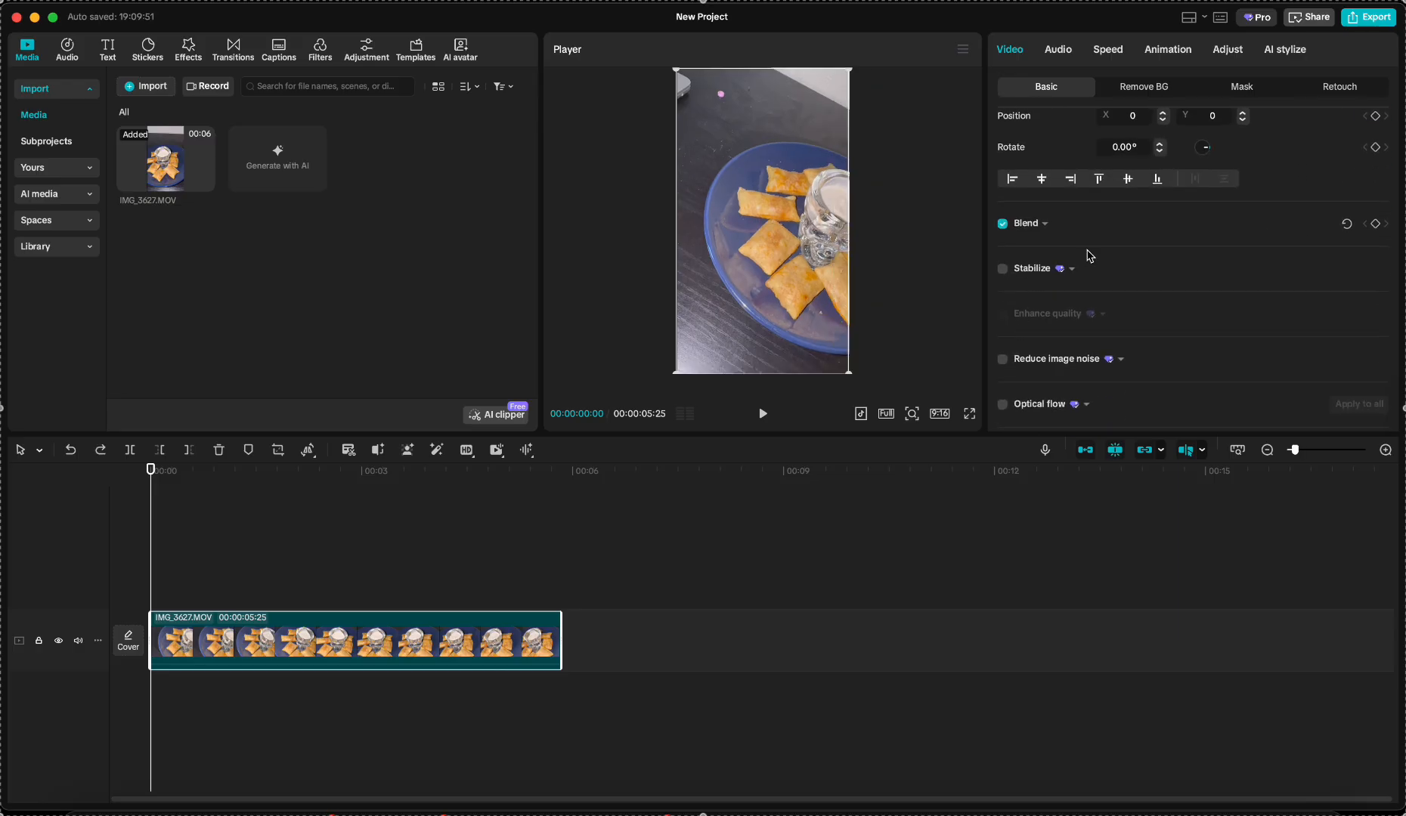
left_click(1003, 269)
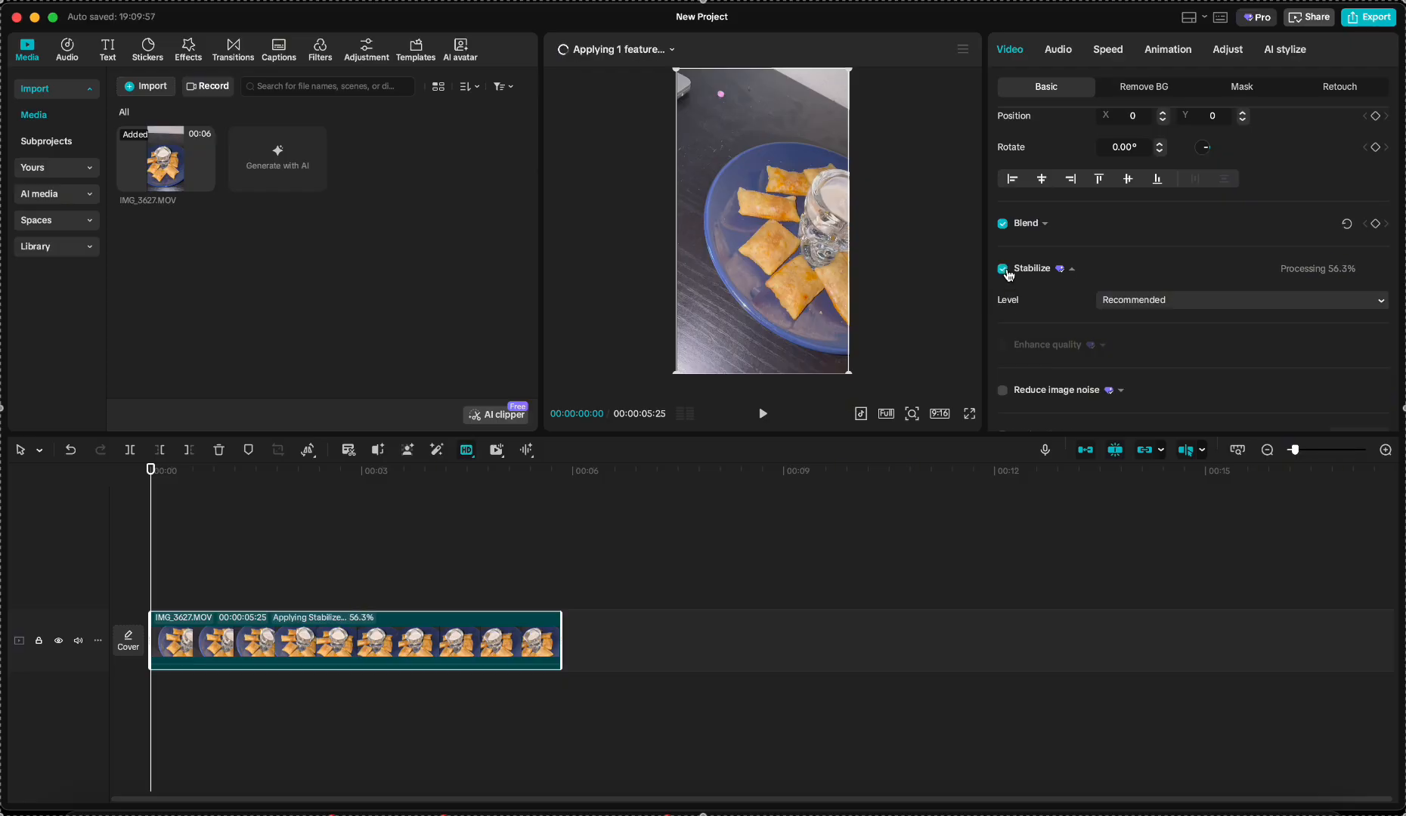
left_click(1005, 270)
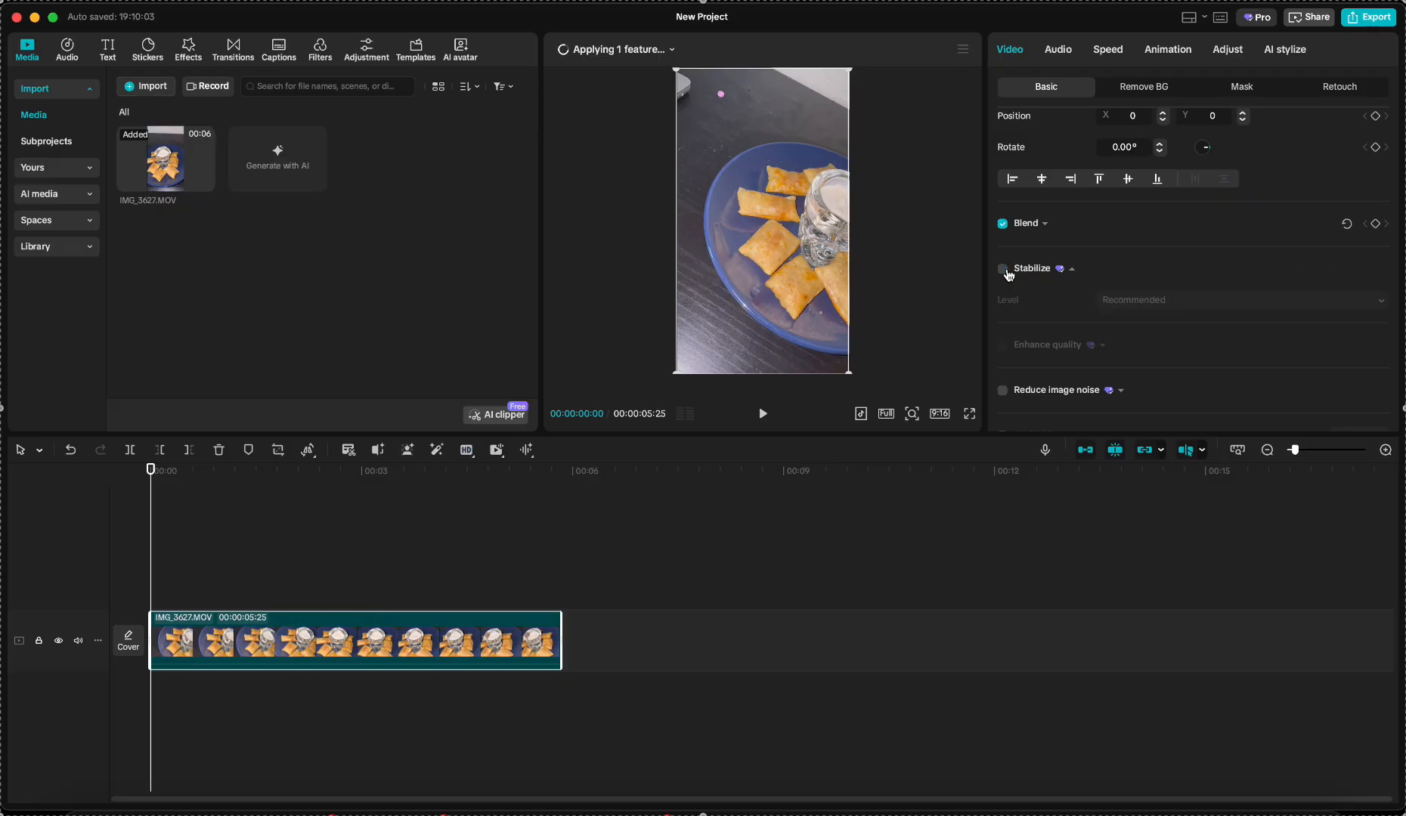
Step: Look through the clip's remaining basic video options, from image noise reduction to Canvas, and its basic audio settings
scroll(1171, 371, "down", 5)
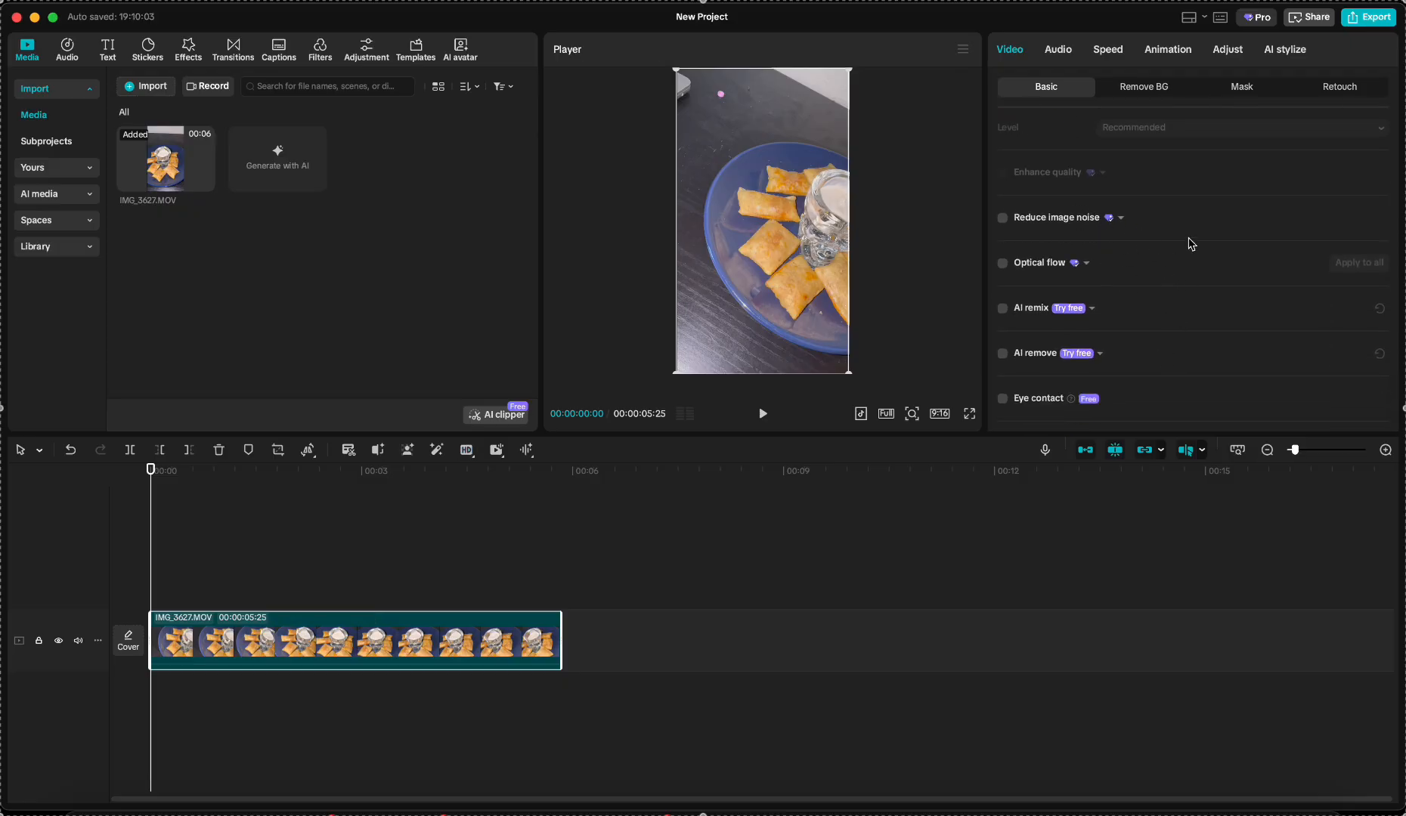
scroll(1276, 316, "down", 3)
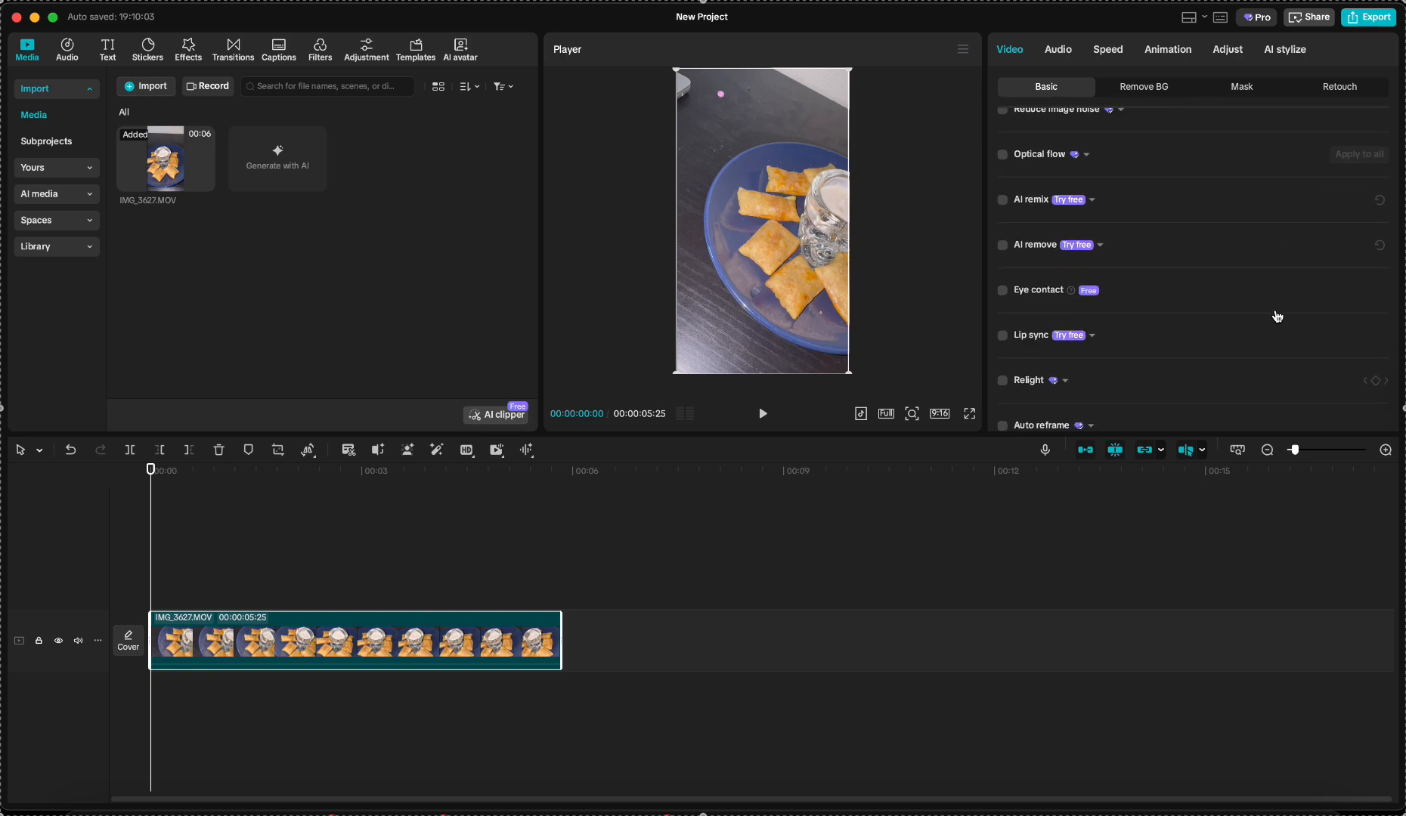
scroll(1262, 295, "down", 4)
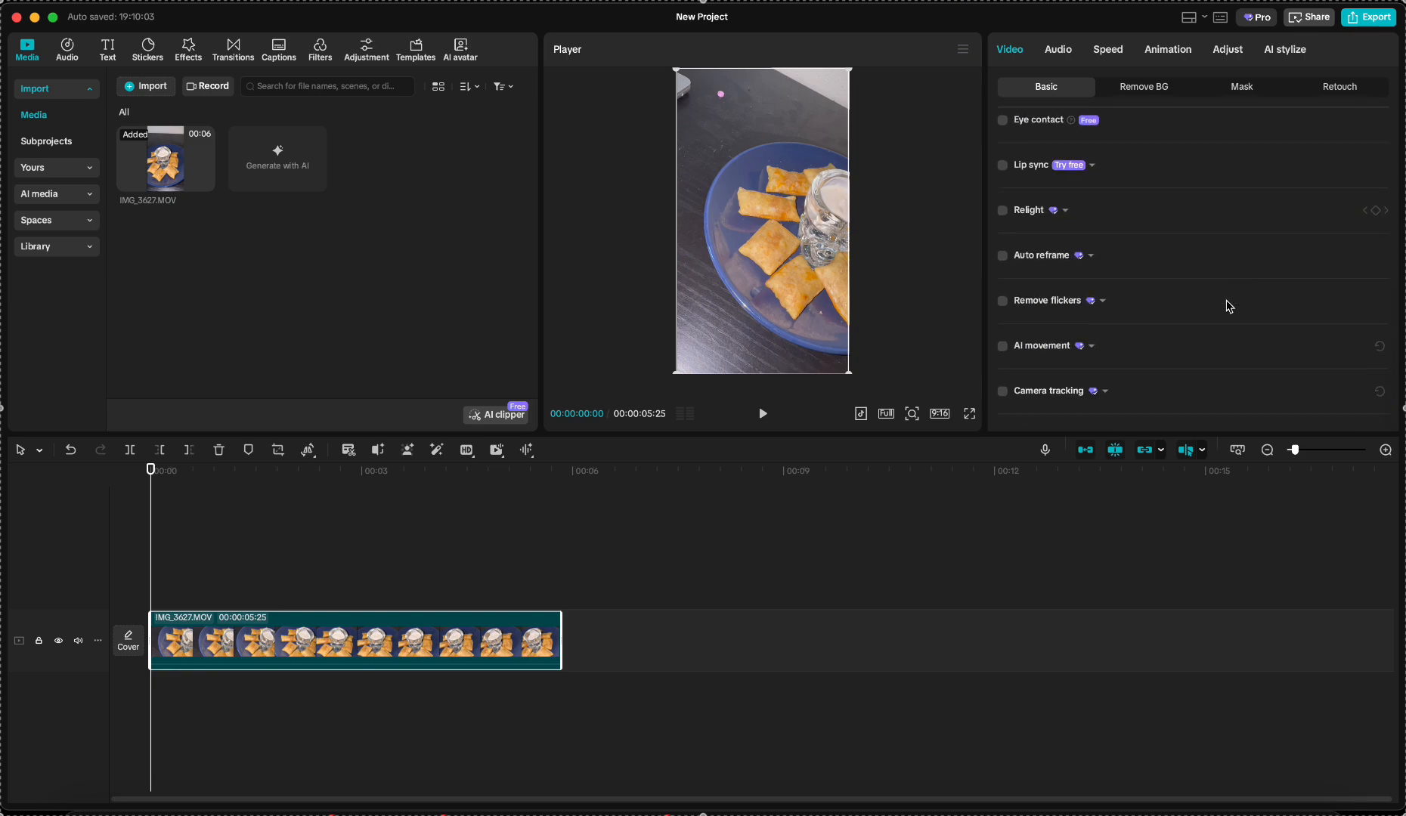
scroll(1230, 306, "down", 2)
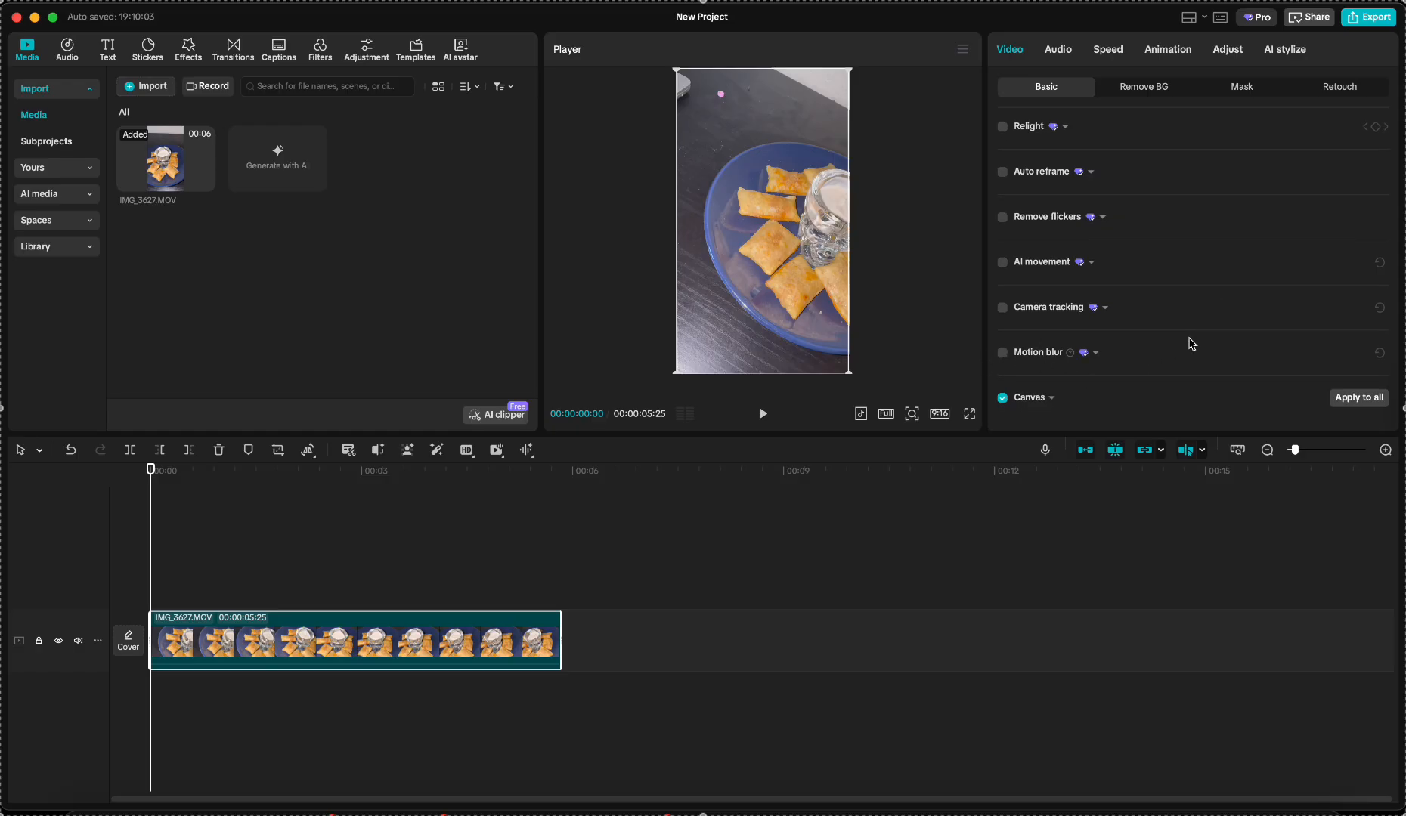
scroll(1190, 343, "up", 5)
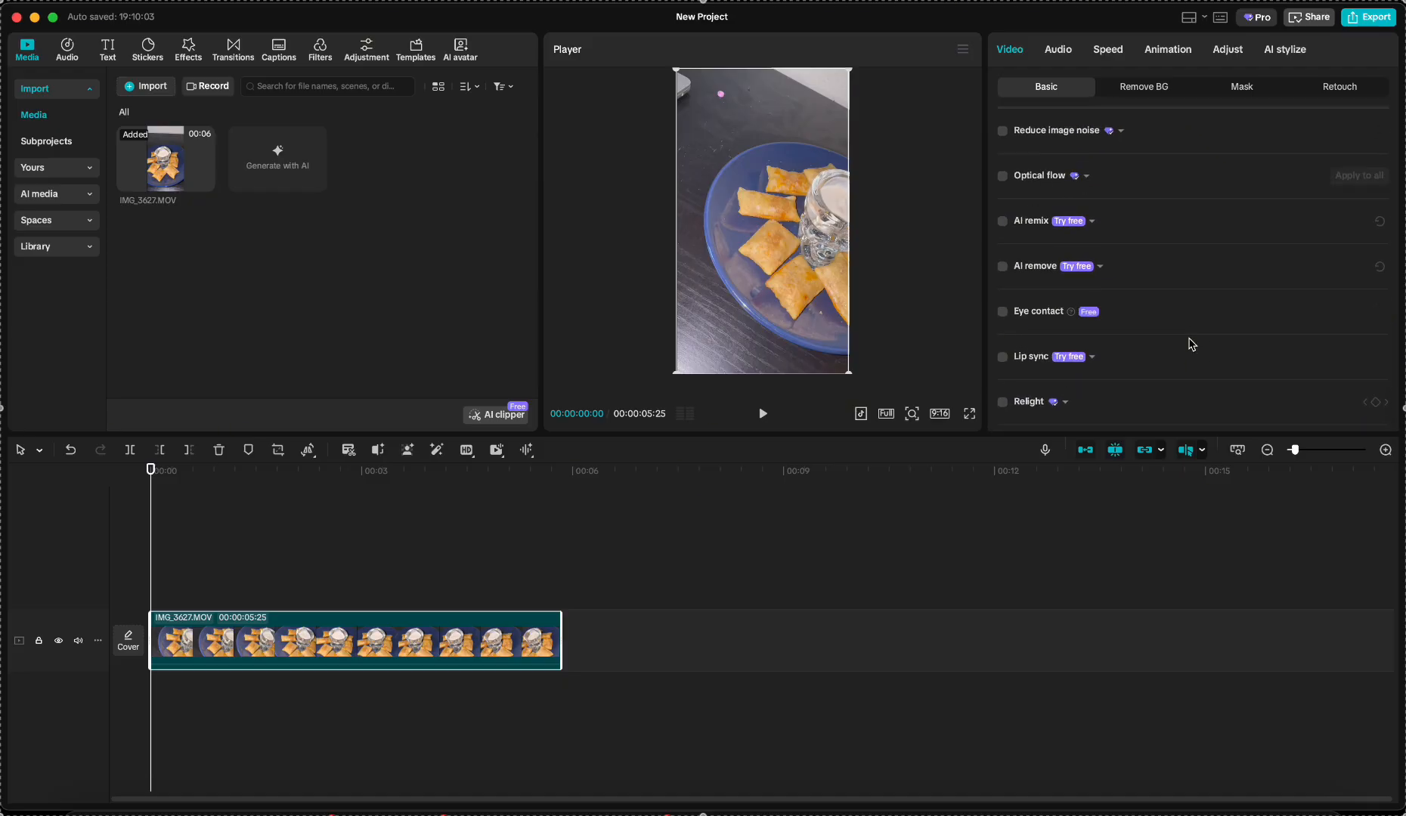
left_click(1047, 50)
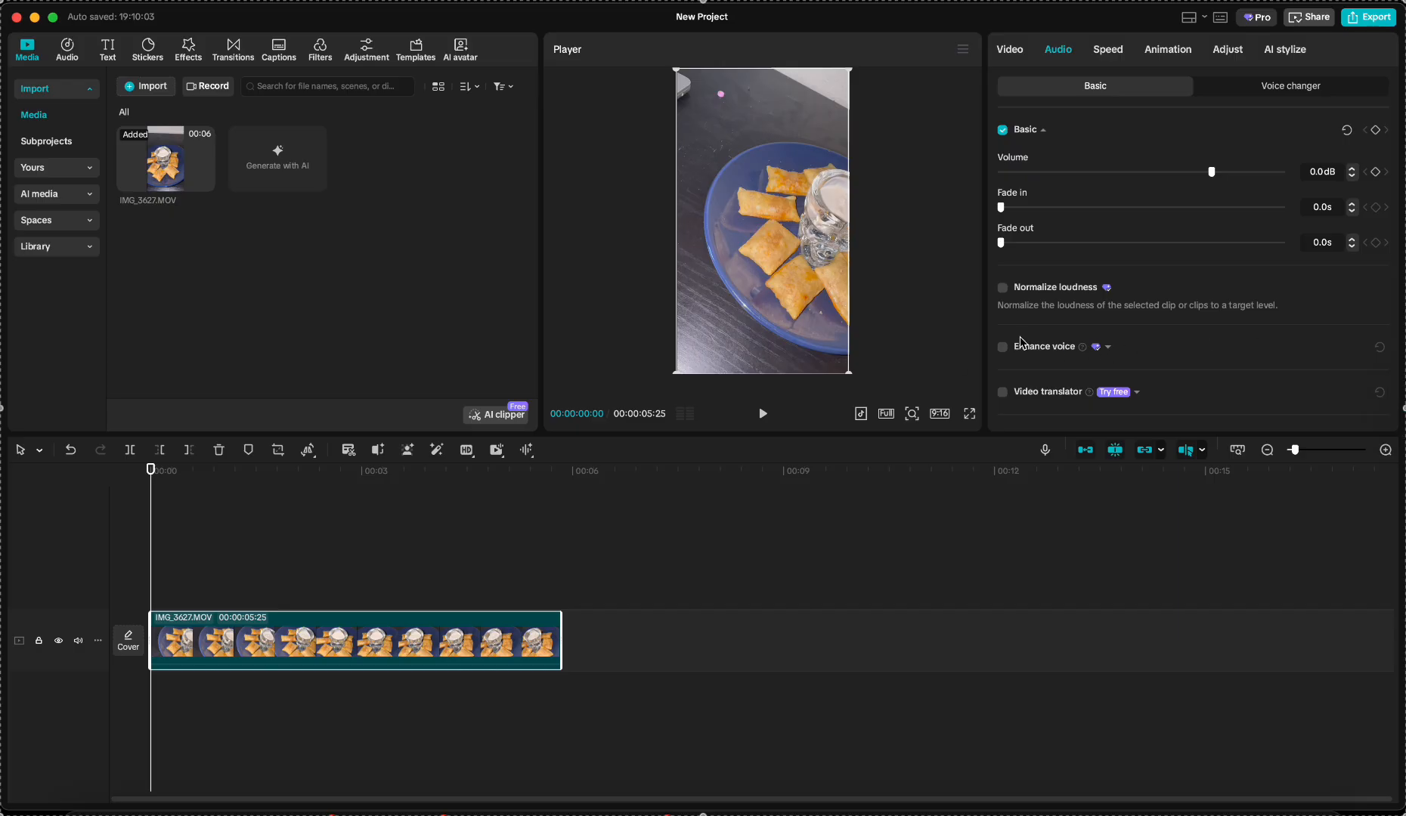
scroll(1095, 337, "down", 3)
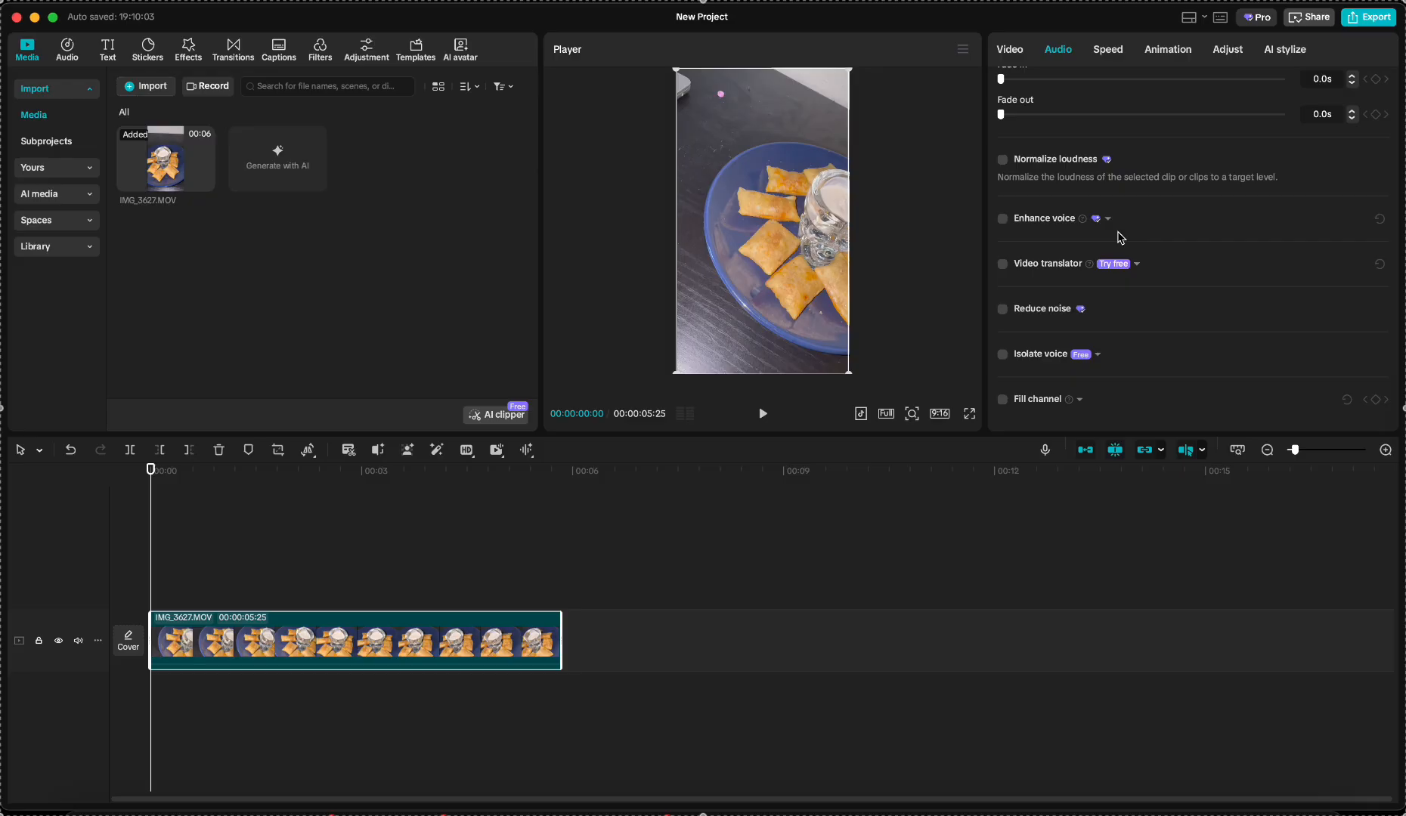
Step: Try slowing the clip to 0.28x, play it back, and restore the speed to 1.00x
left_click(1116, 52)
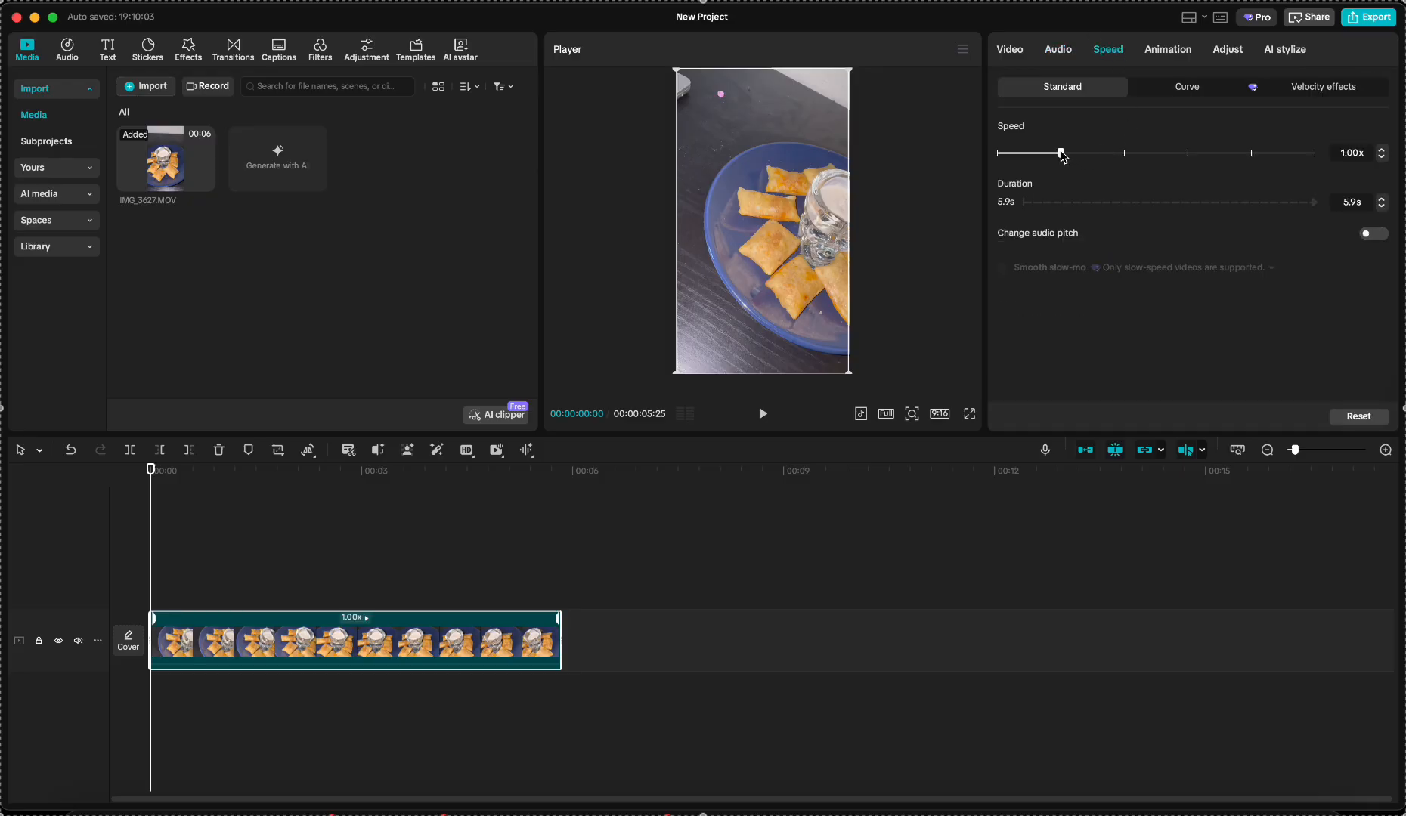
left_click_drag(1061, 155, 1010, 156)
key("space")
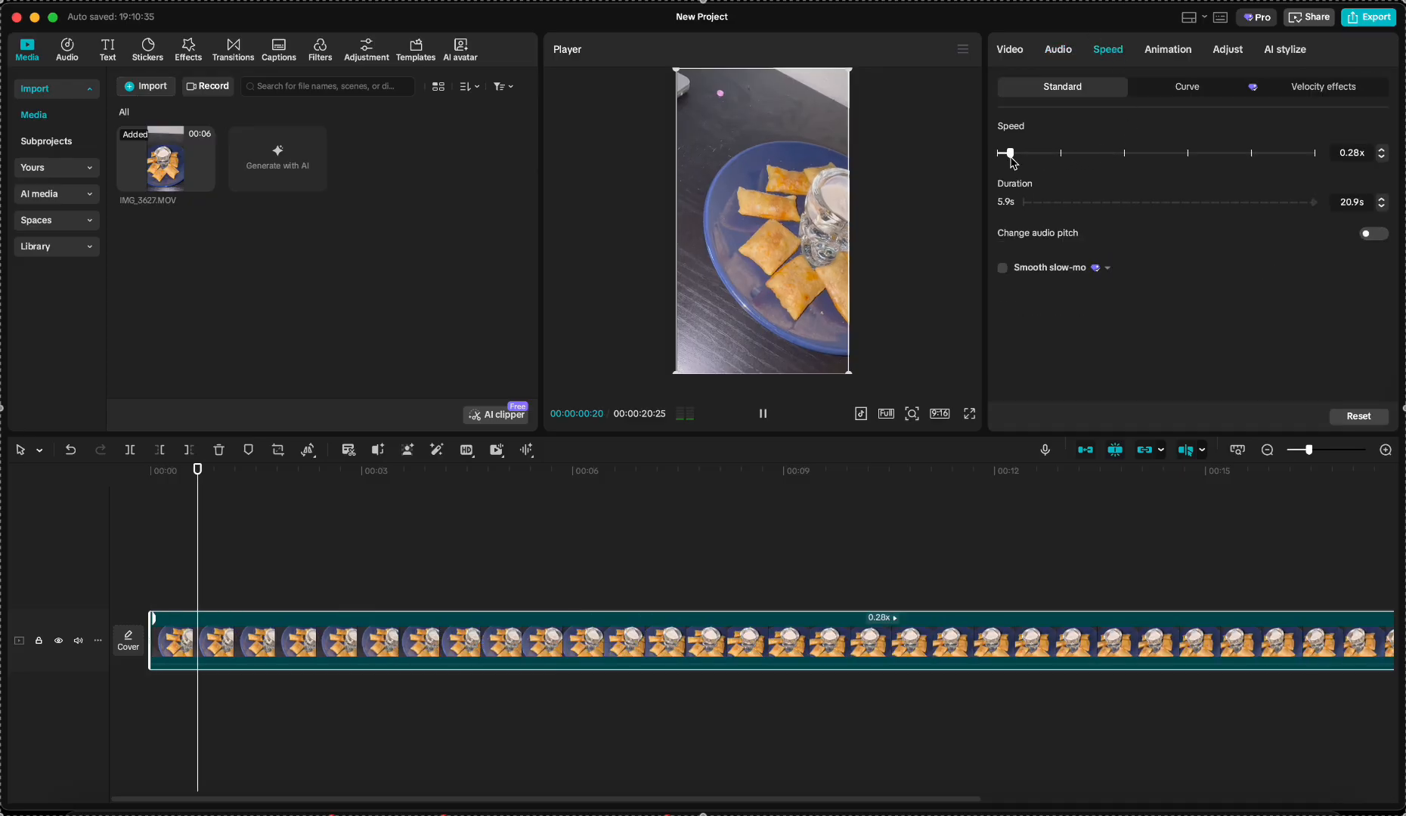
left_click_drag(1121, 161, 1067, 166)
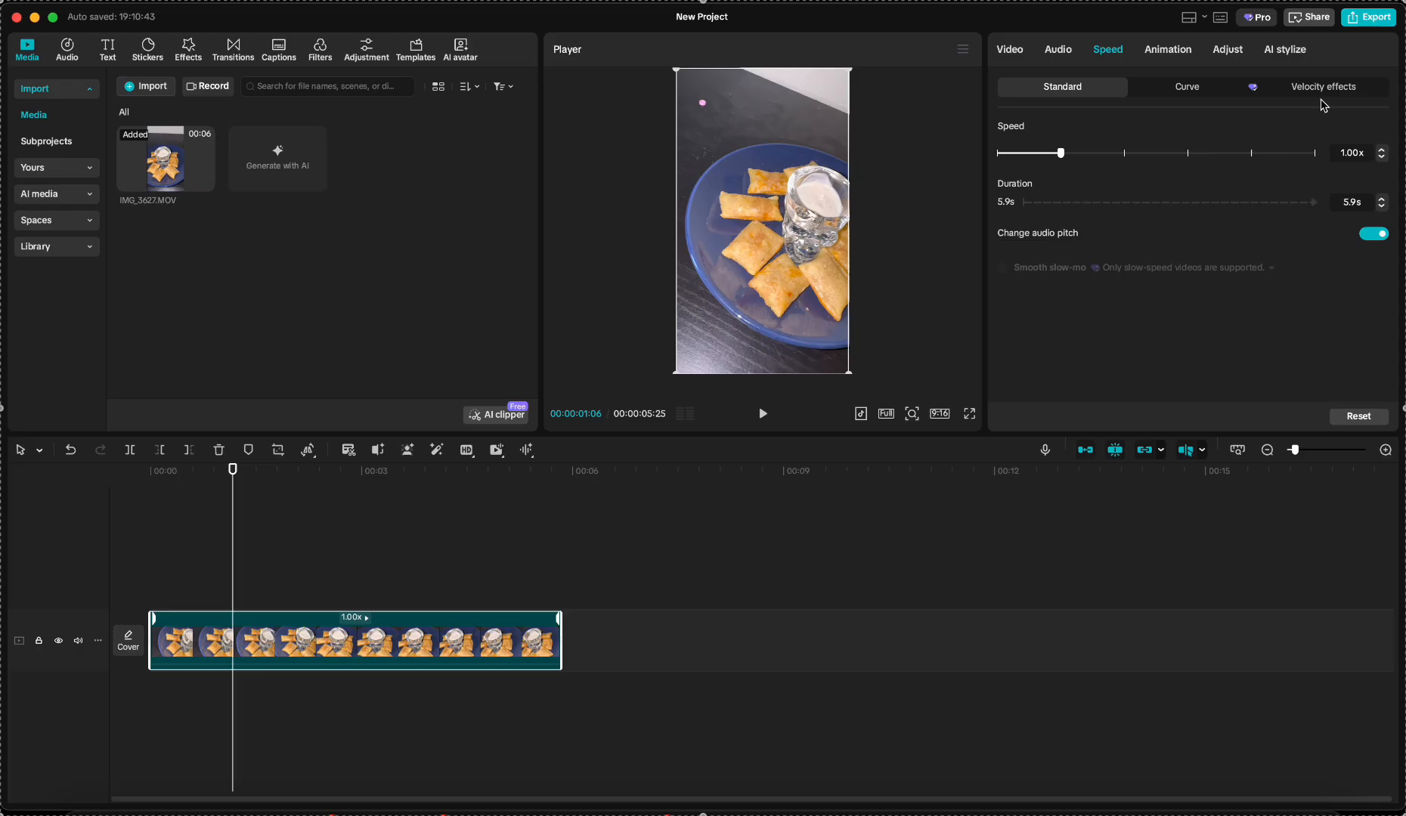
Step: Try the Slide Right intro animation from the start of the clip and set the animation back to None
left_click(1168, 52)
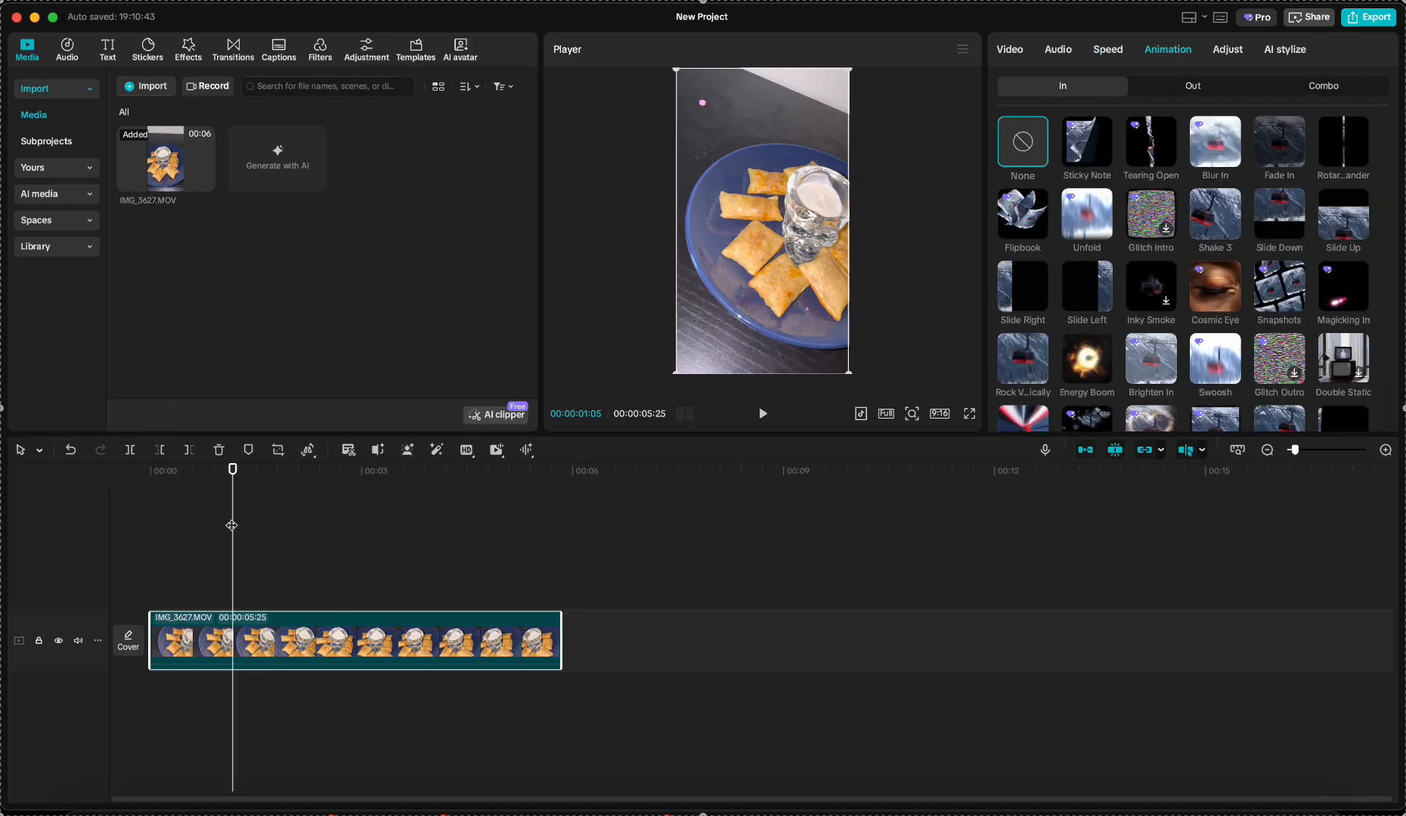
left_click_drag(232, 527, 80, 535)
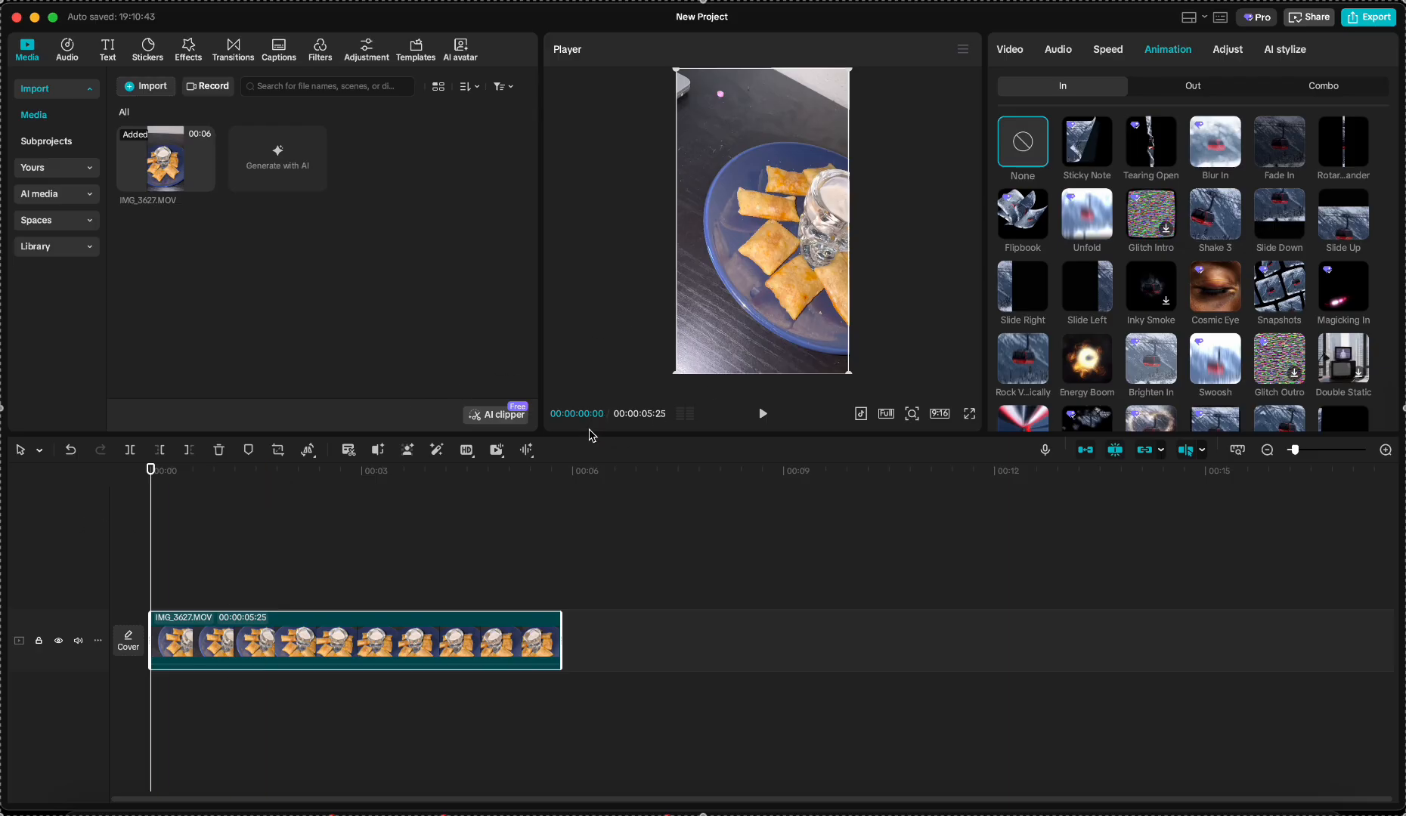
left_click(1031, 298)
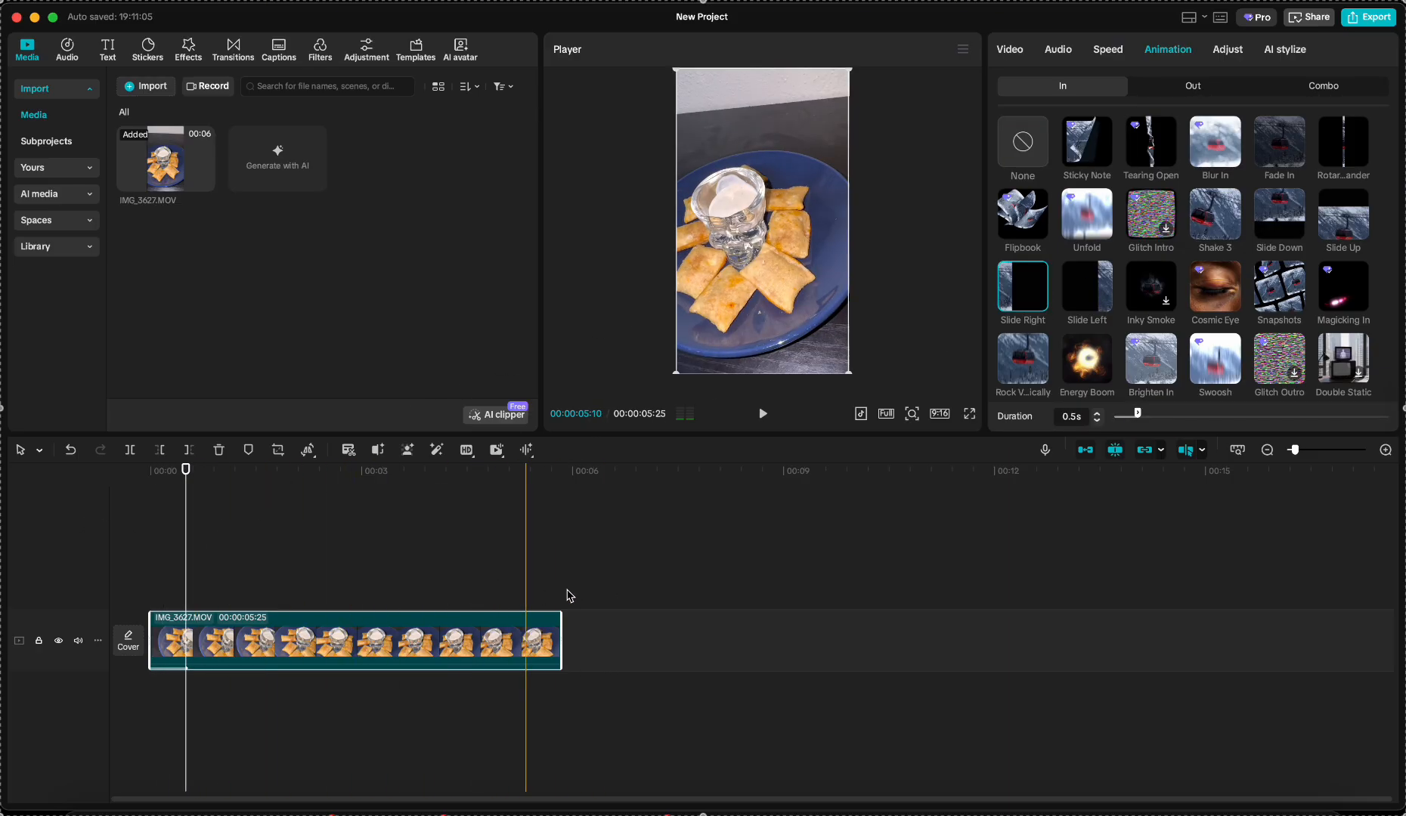
left_click(1028, 148)
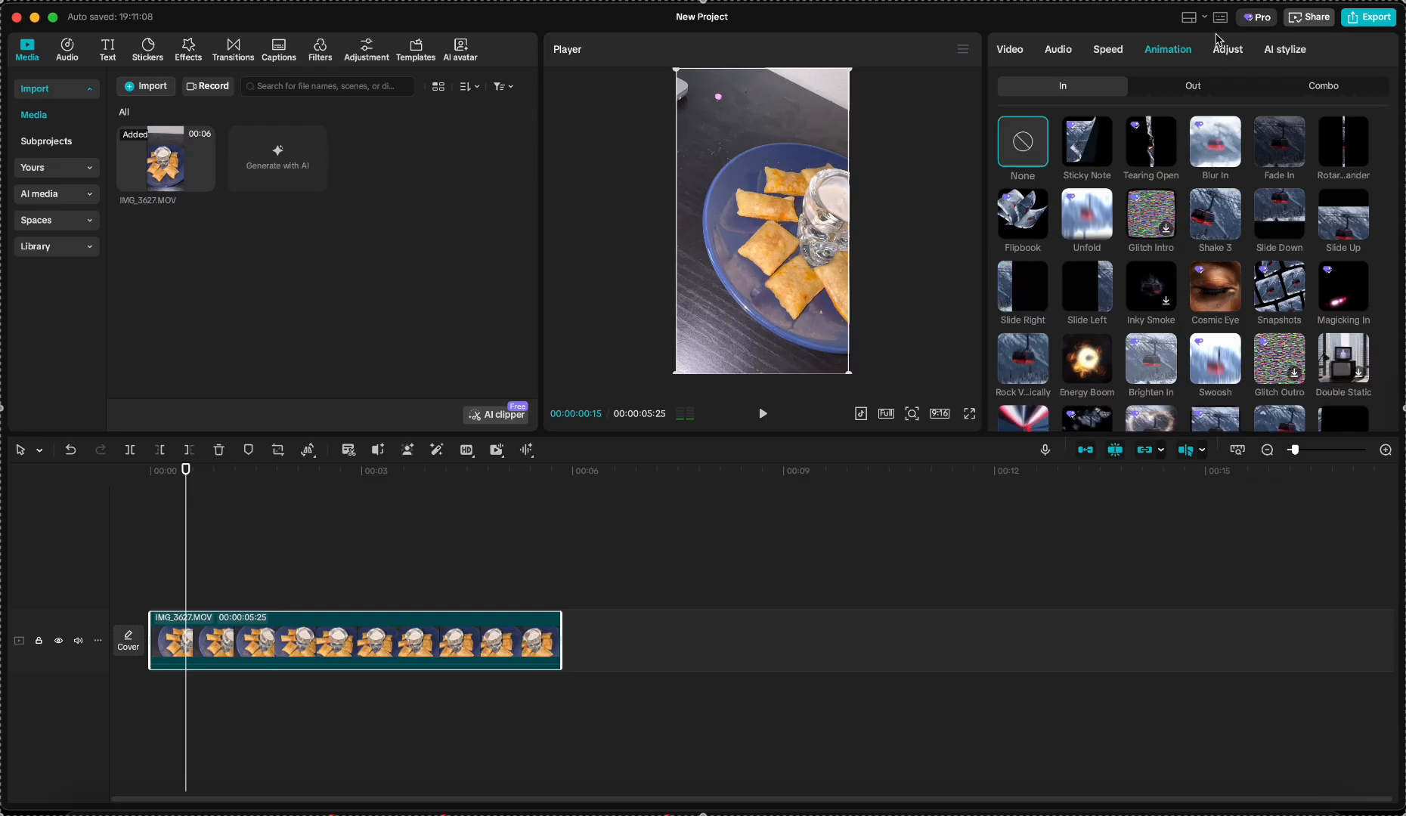
Step: Try Color correction at intensity 39 and Auto adjust at intensity 56 on the clip, and turn both off
left_click(1231, 52)
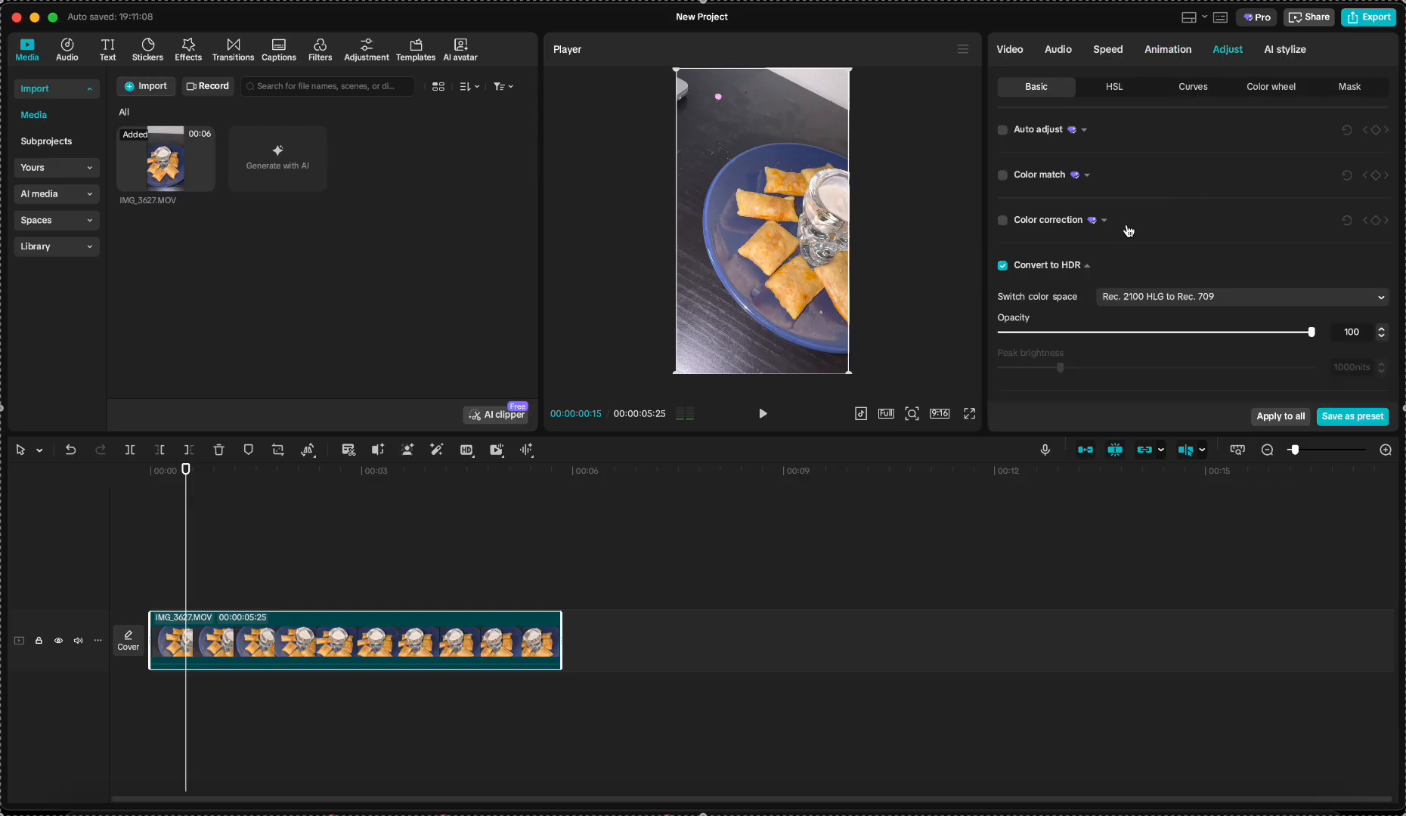
left_click(999, 132)
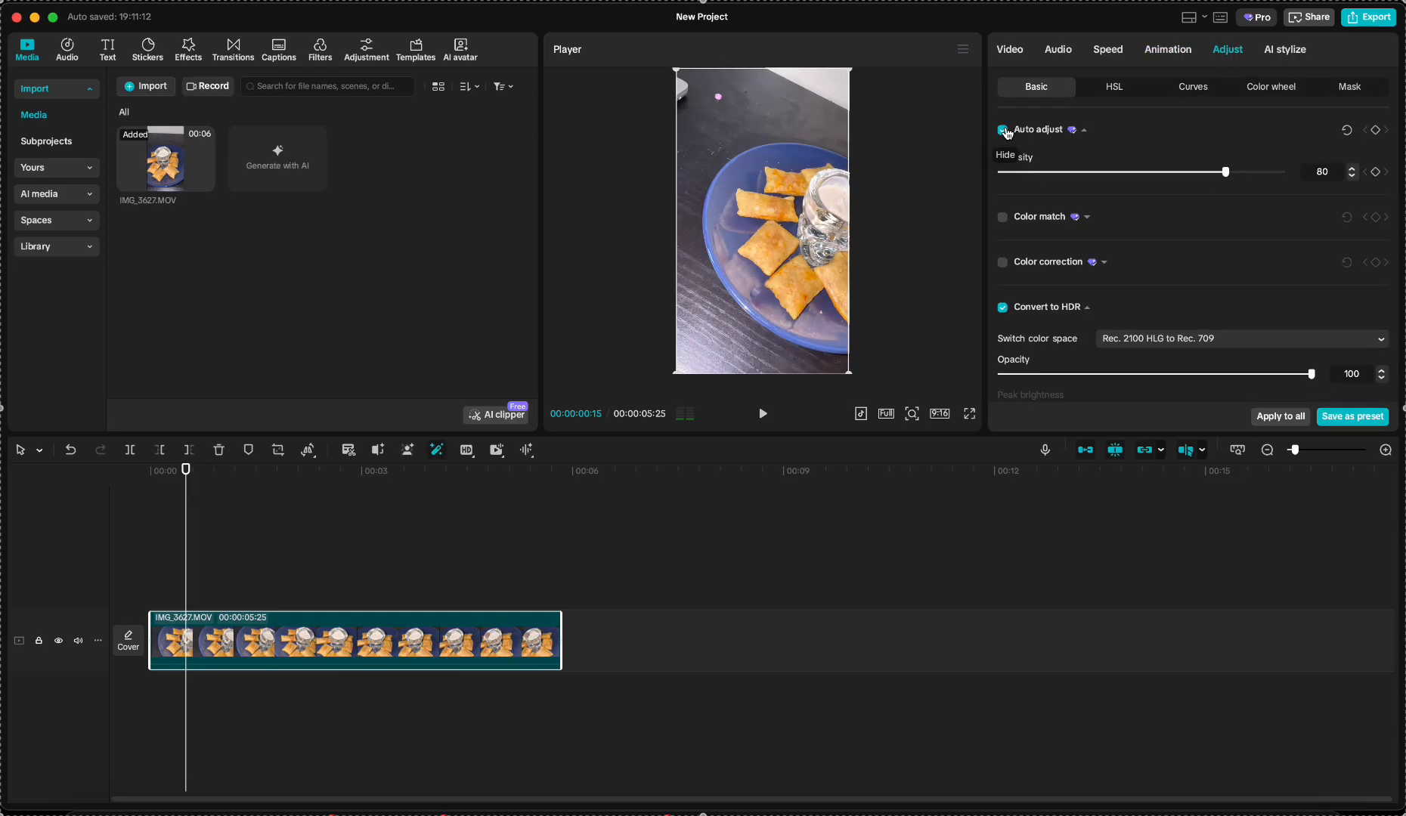
left_click(1002, 262)
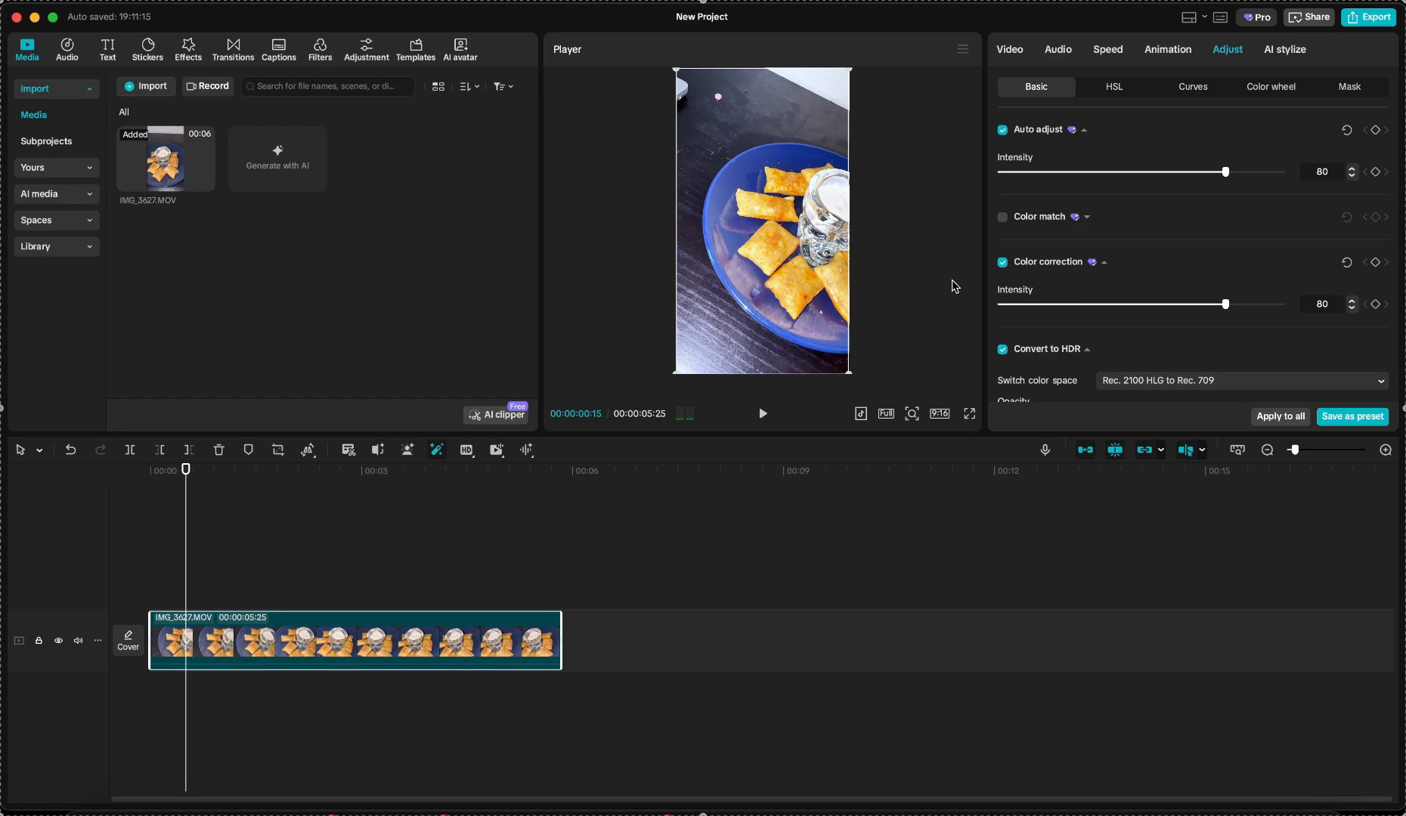
left_click_drag(1056, 306, 1109, 325)
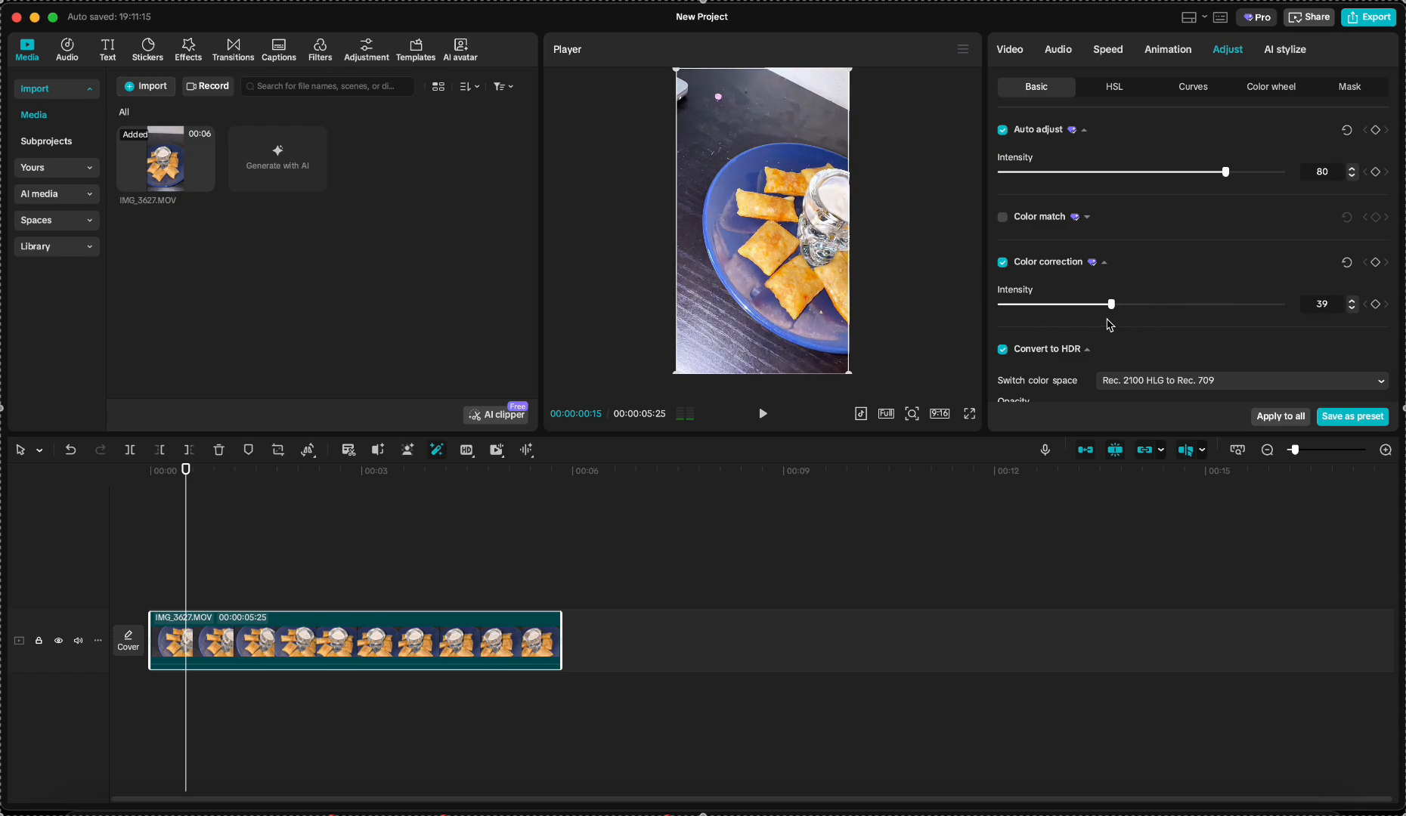
left_click(1003, 262)
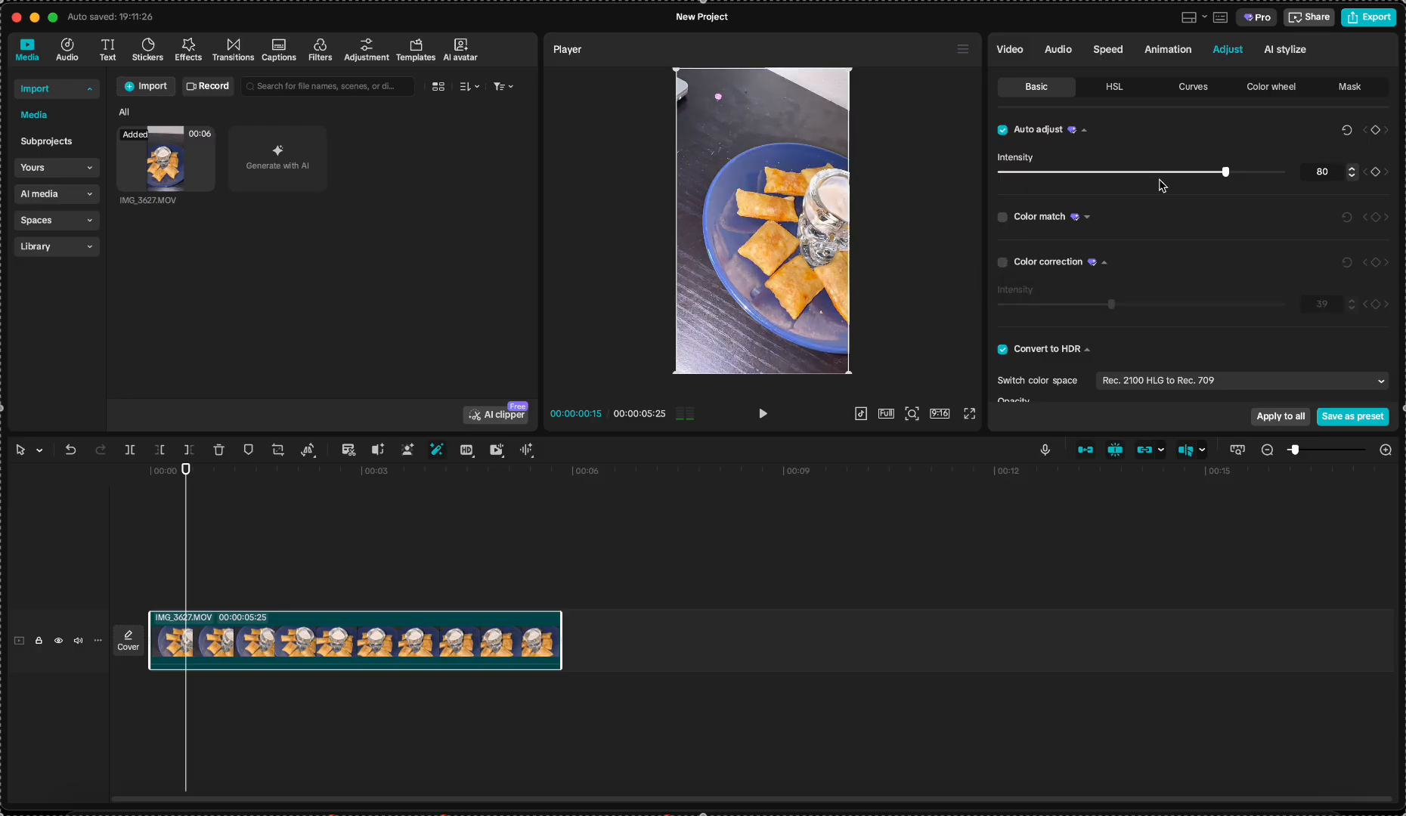
mouse_move(1163, 175)
left_mouse_down()
mouse_move(1136, 173)
mouse_move(1180, 173)
mouse_move(1157, 173)
left_mouse_up()
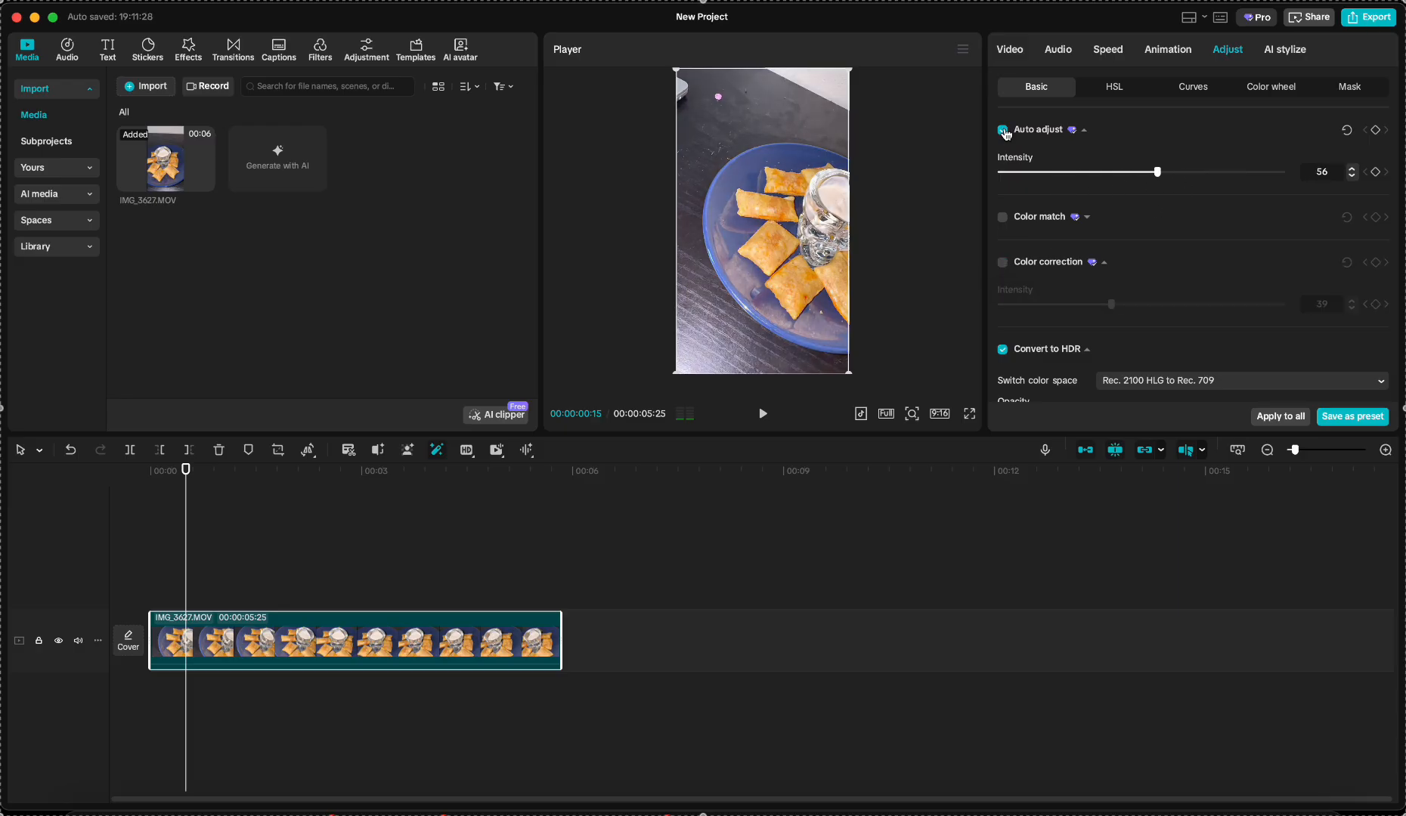
left_click(1003, 130)
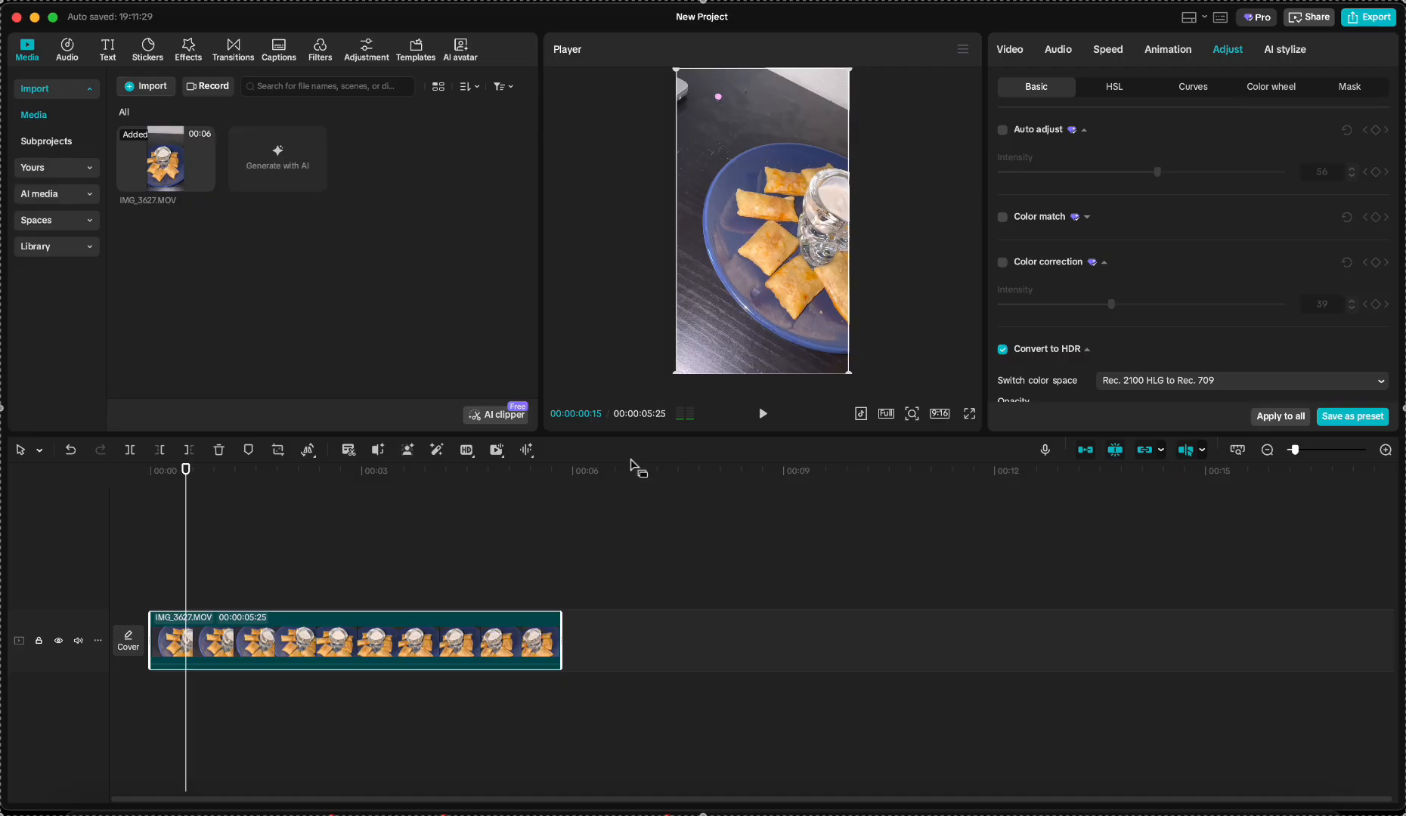
Step: Return the playhead to the start with the clip's basic video settings open, and look over the timeline's selection tool options
left_click(172, 502)
left_click(147, 493)
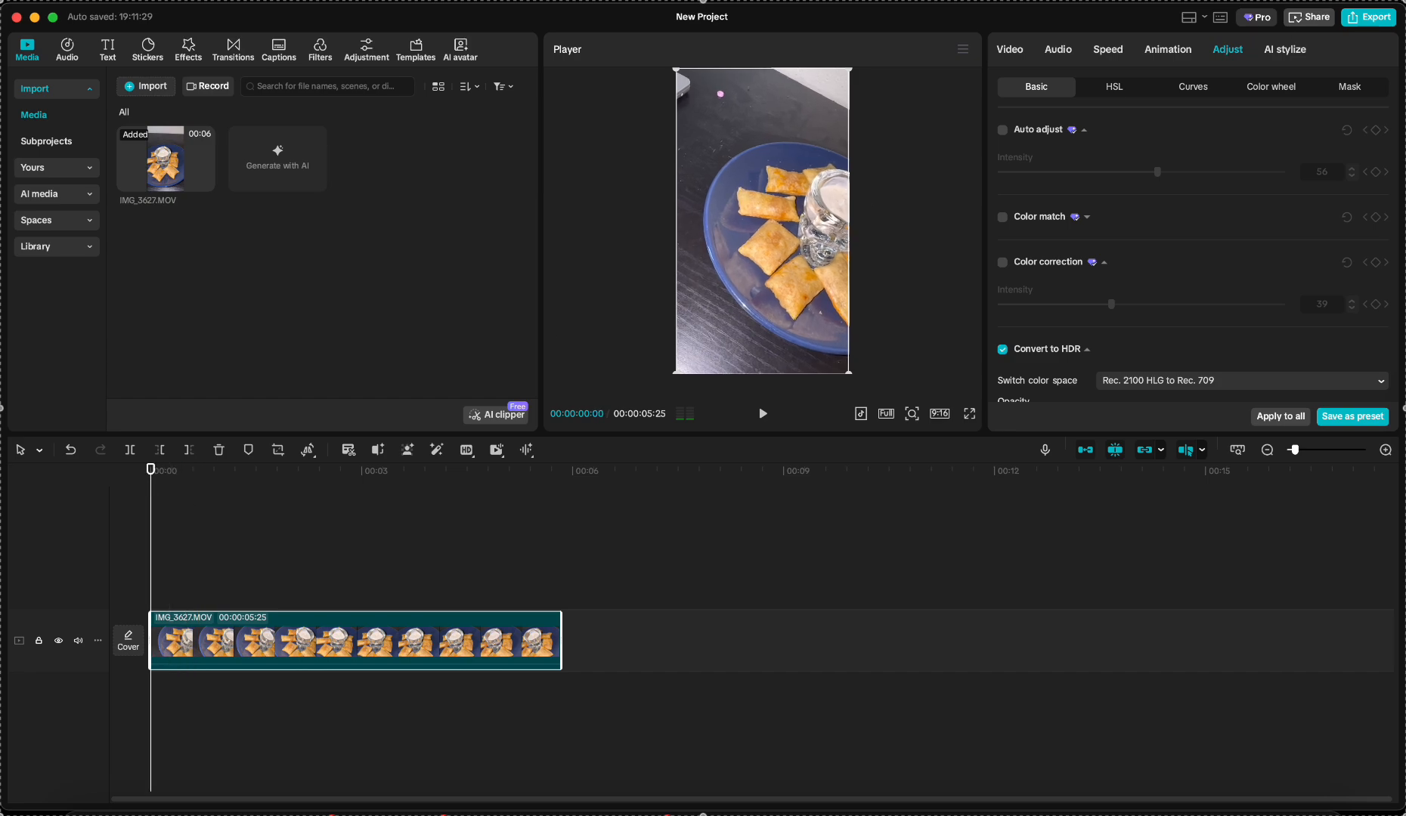
left_click(1020, 56)
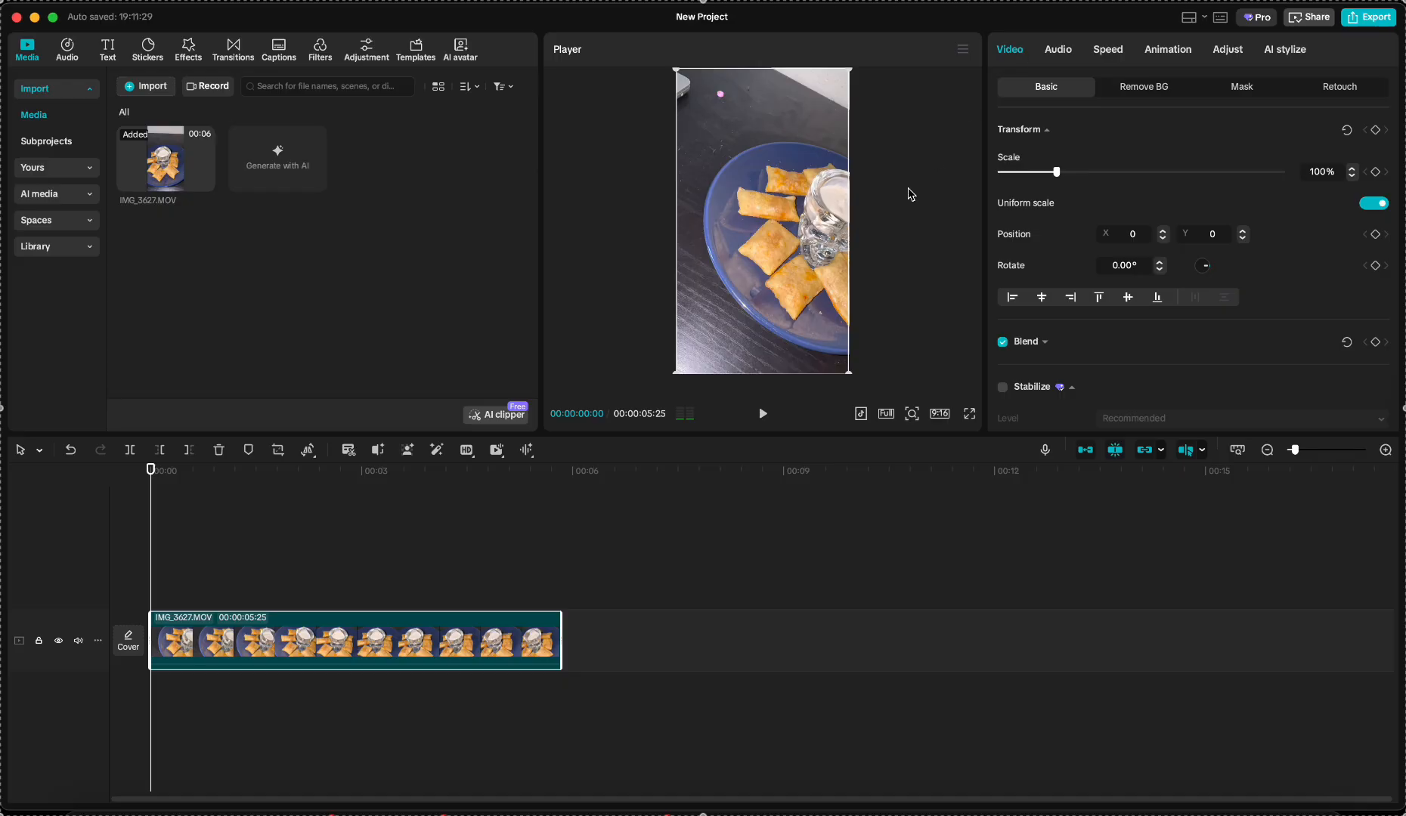
left_click(39, 451)
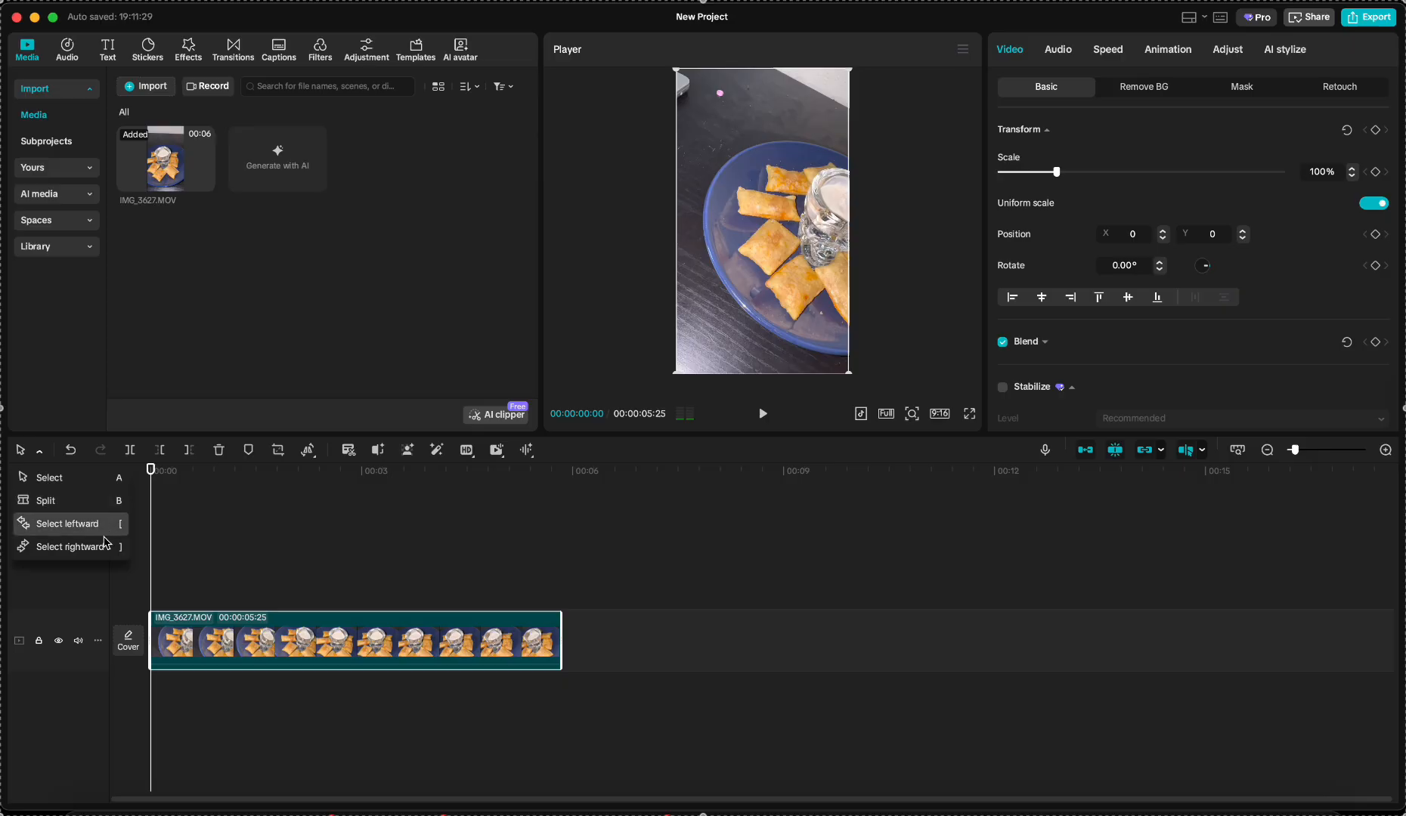
left_click(41, 455)
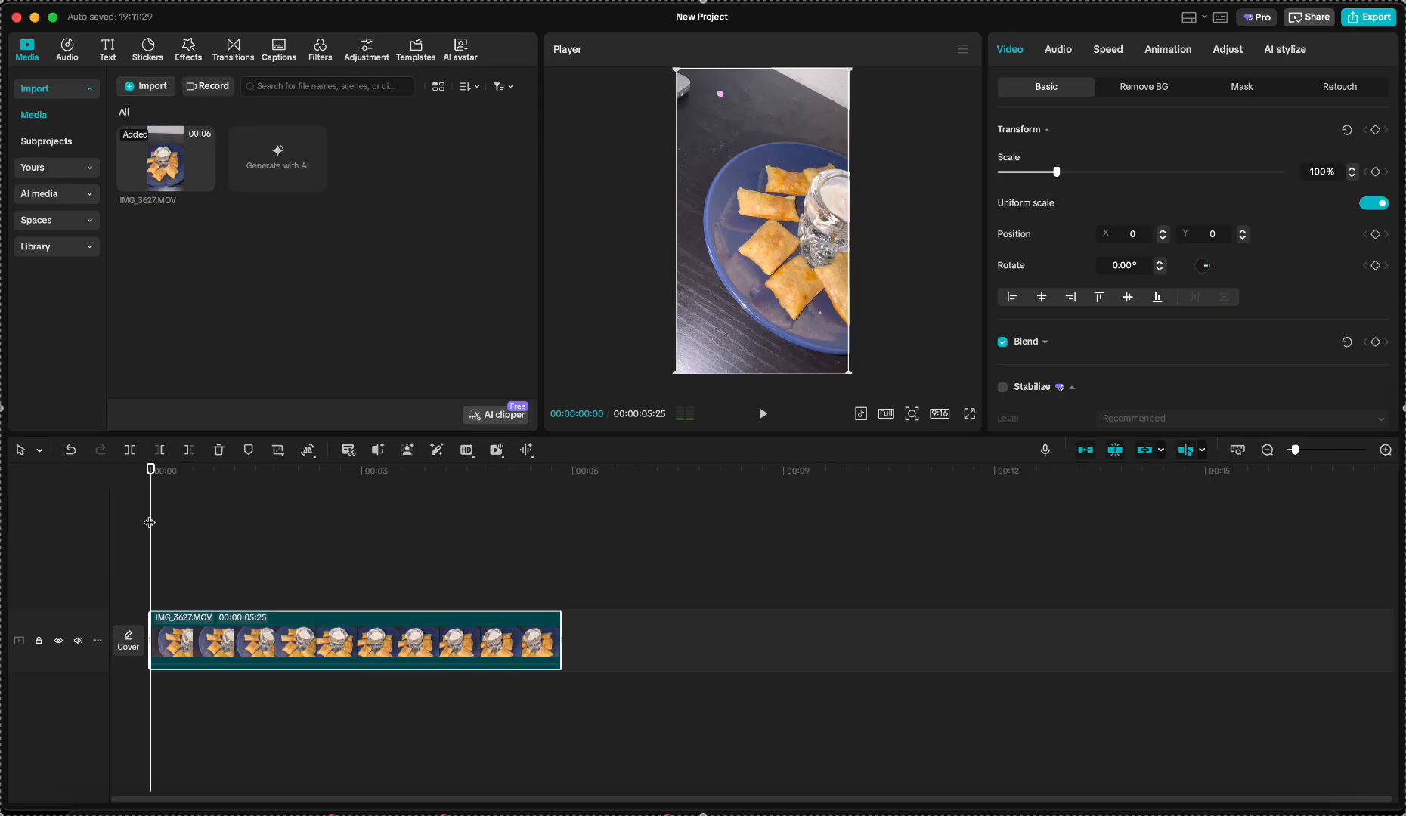
Step: Try splitting the clip at 00:00:02:10 and check the timeline's selection tool options
left_click_drag(149, 522, 316, 566)
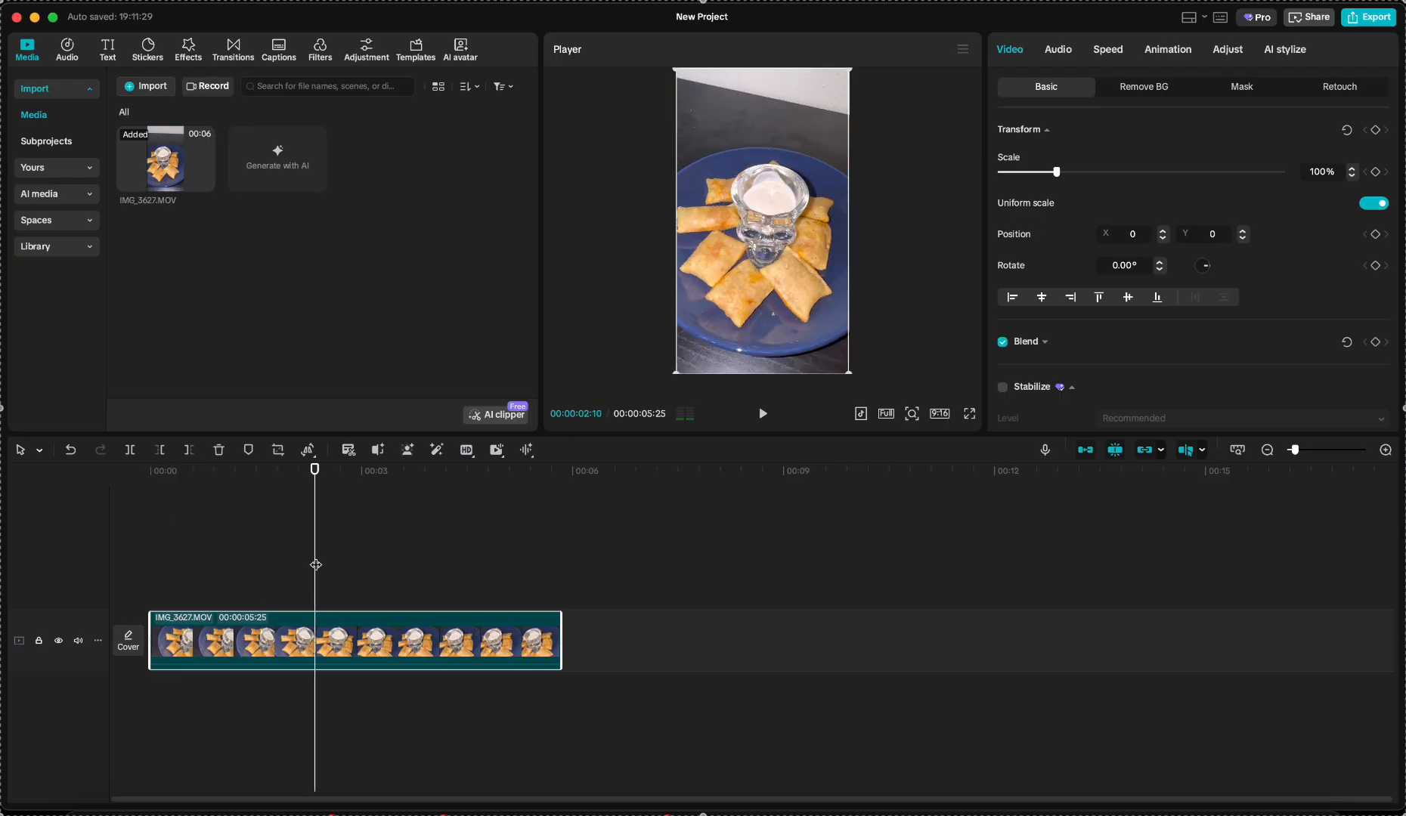
left_click(130, 449)
left_click(40, 450)
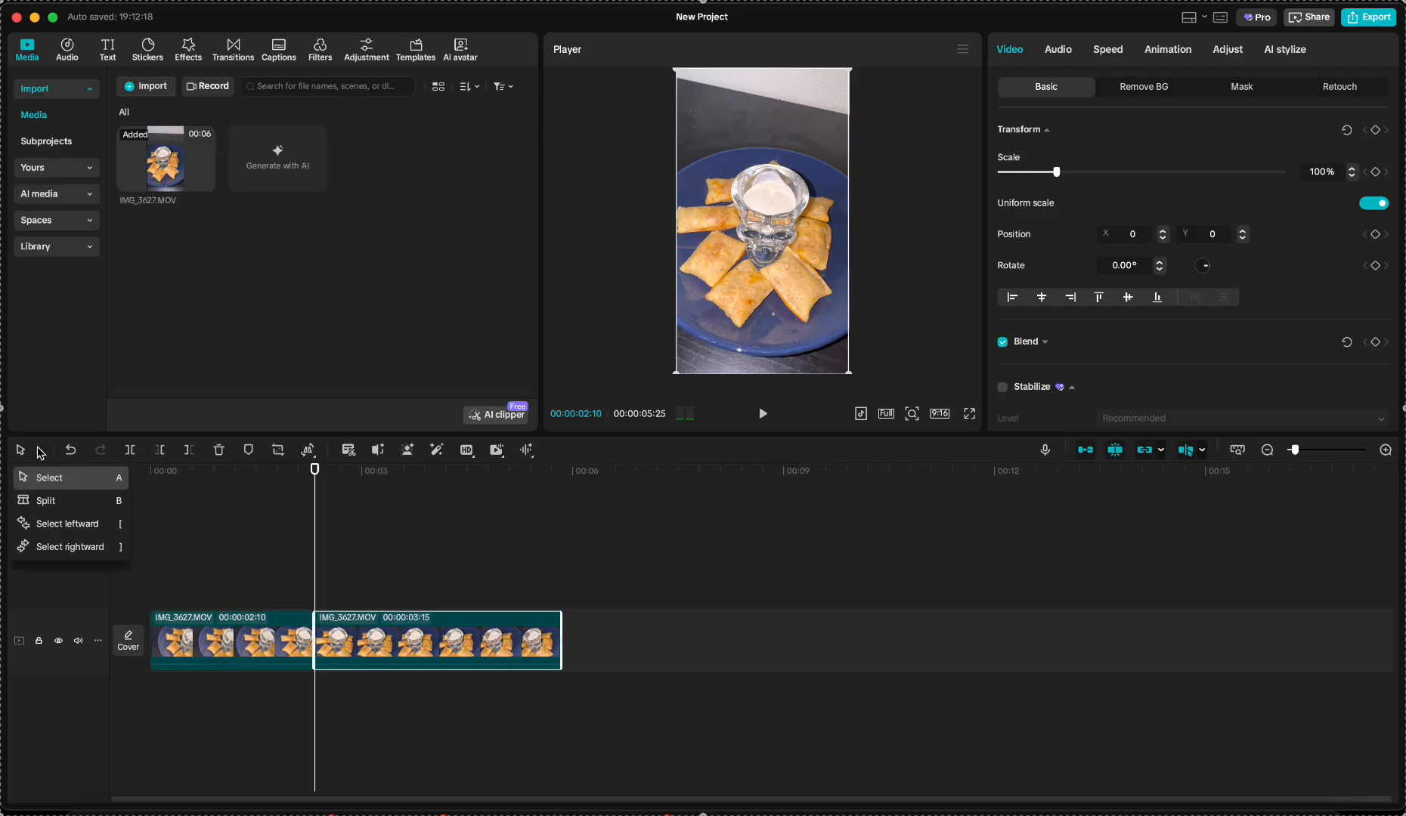
left_click(39, 456)
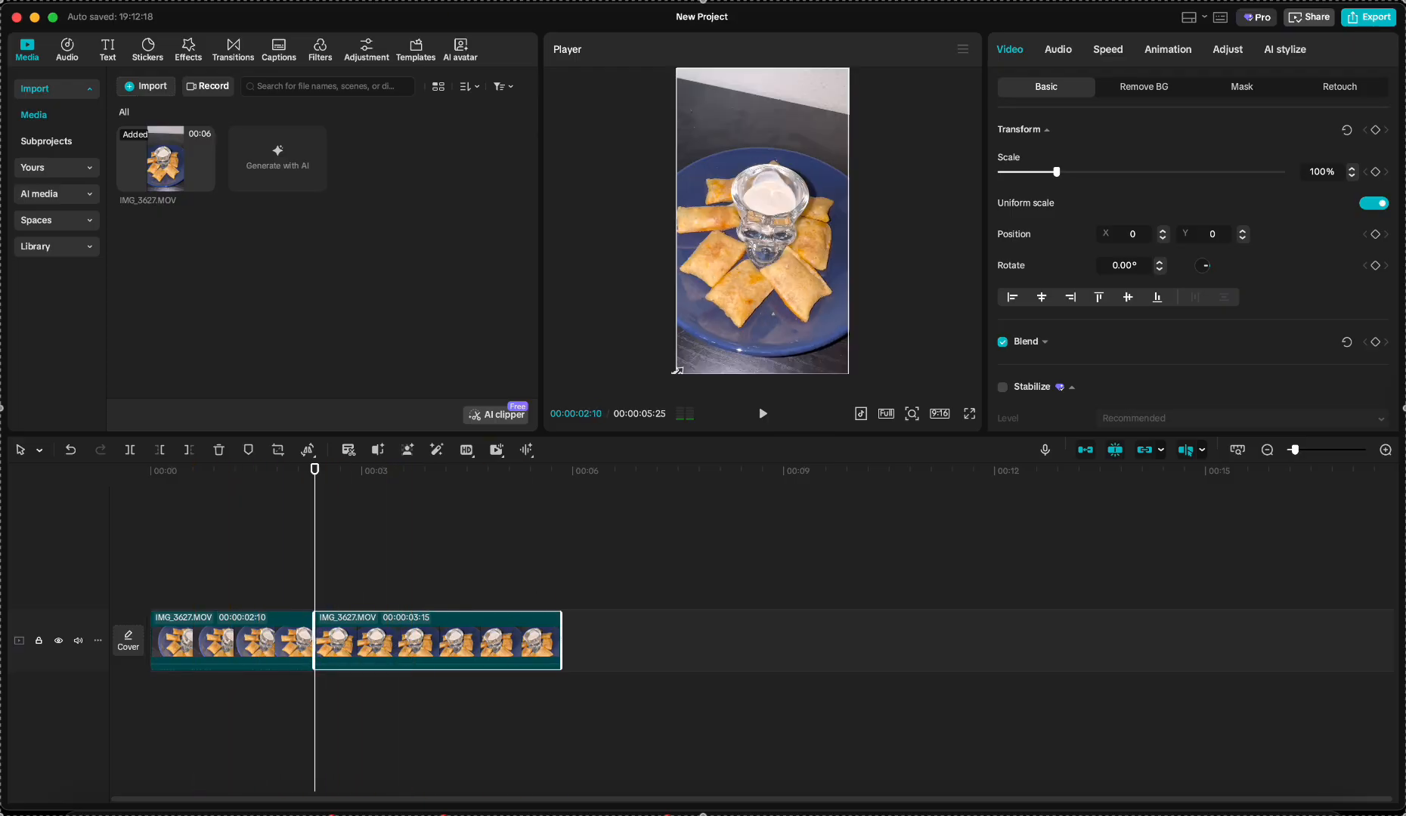
Step: Try enlarging the second segment to 189% in the preview, play it back briefly, and undo both the scaling and the split
left_click_drag(675, 372, 598, 504)
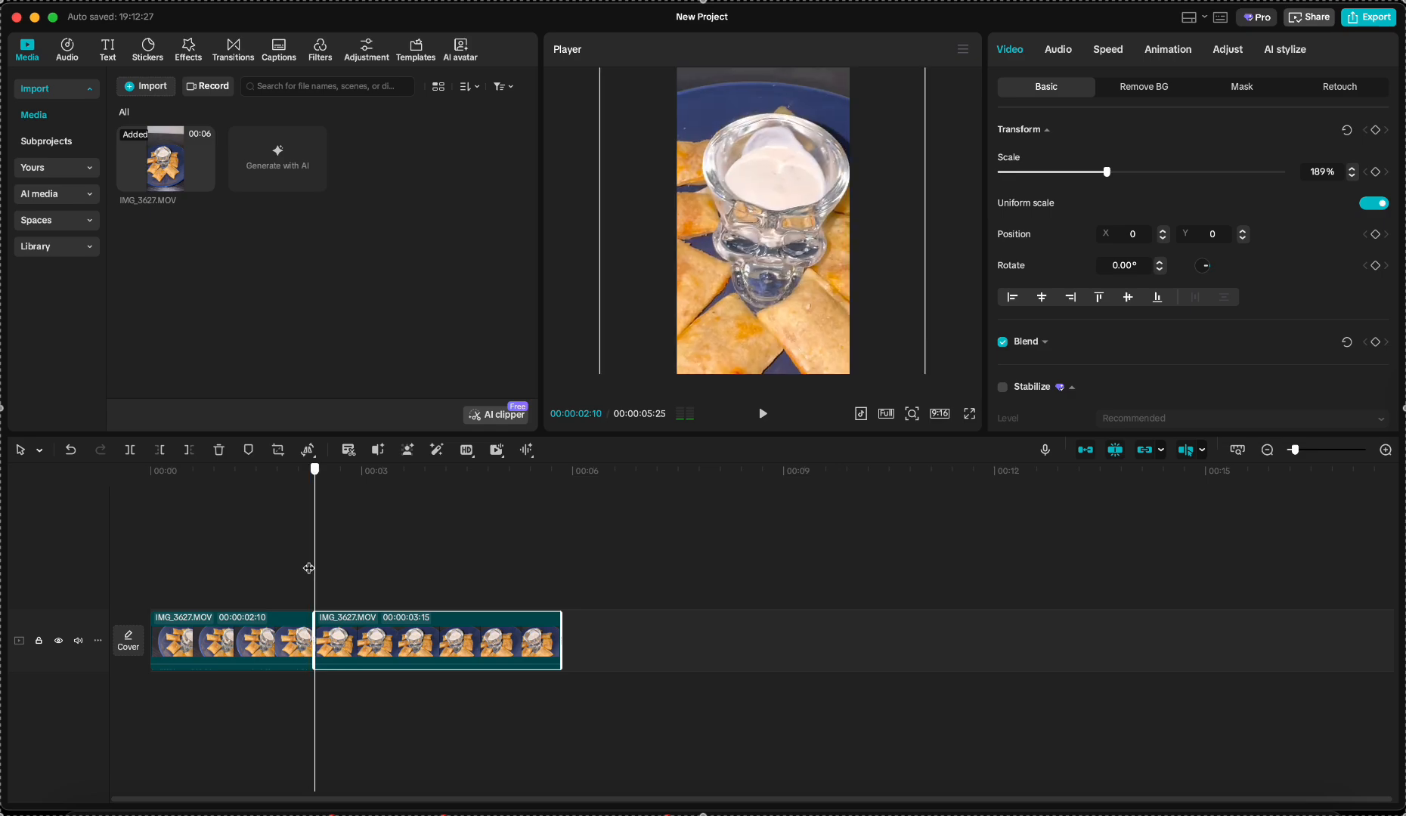
left_click(257, 582)
key("space")
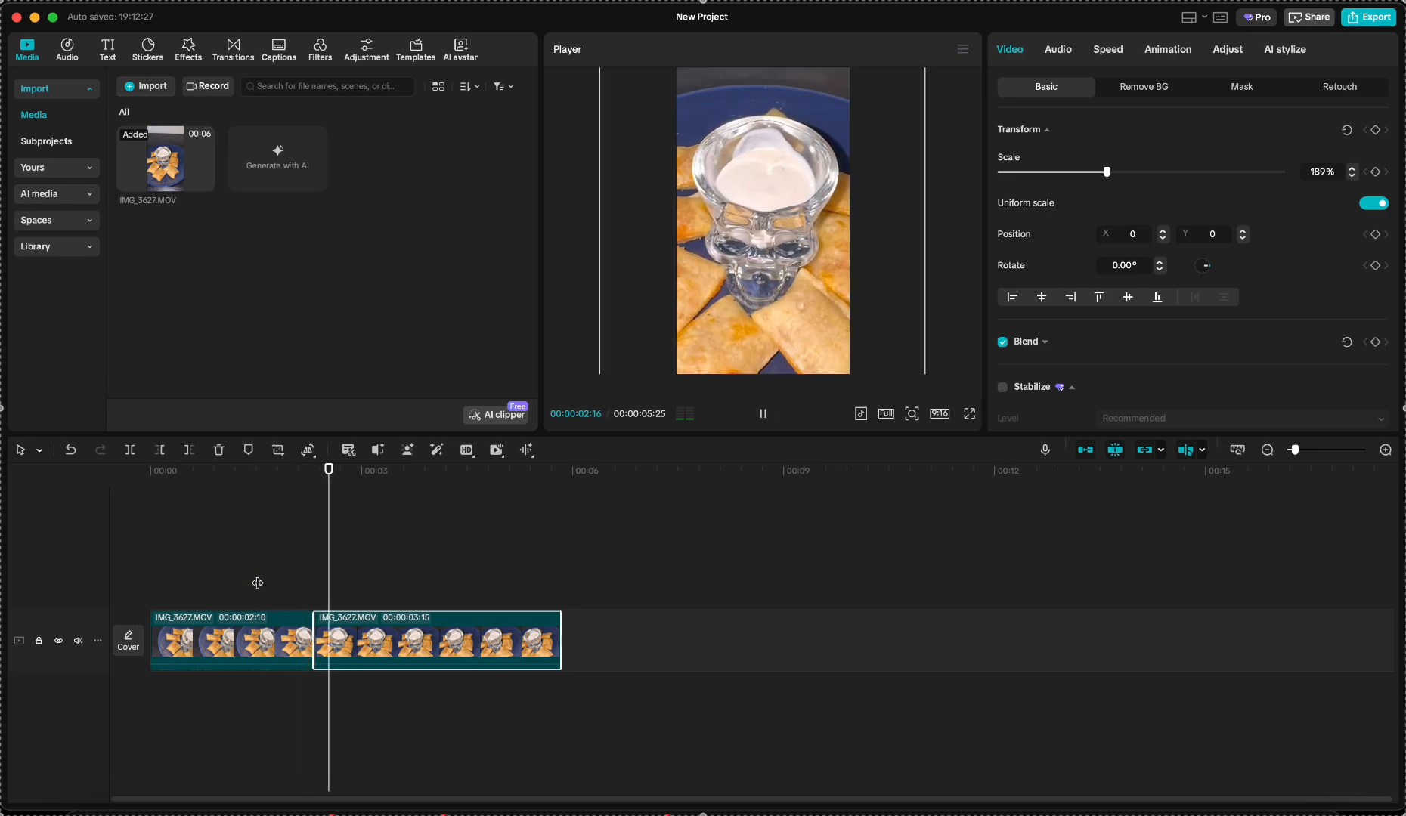
key("space")
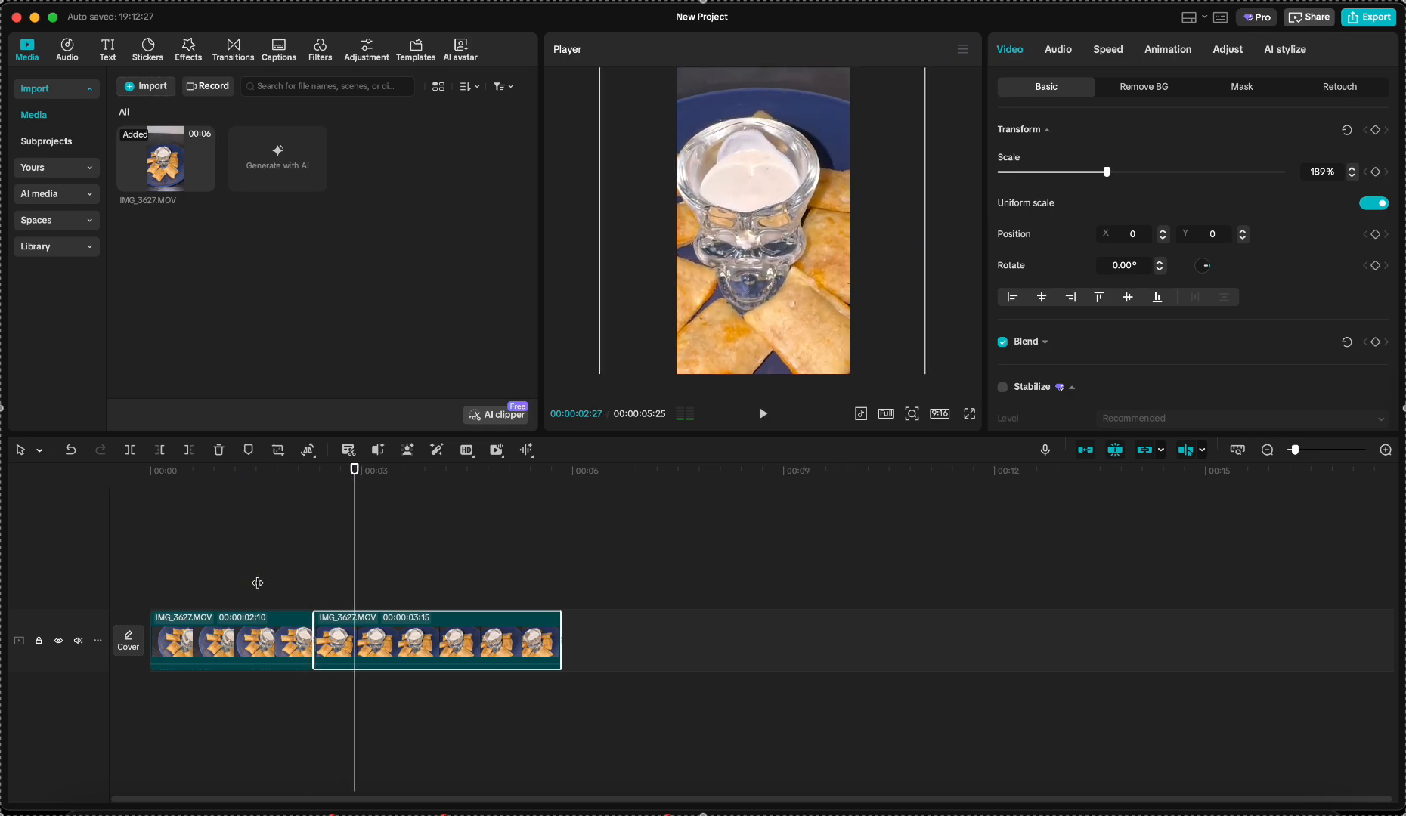
key("super+z")
key("super+z")
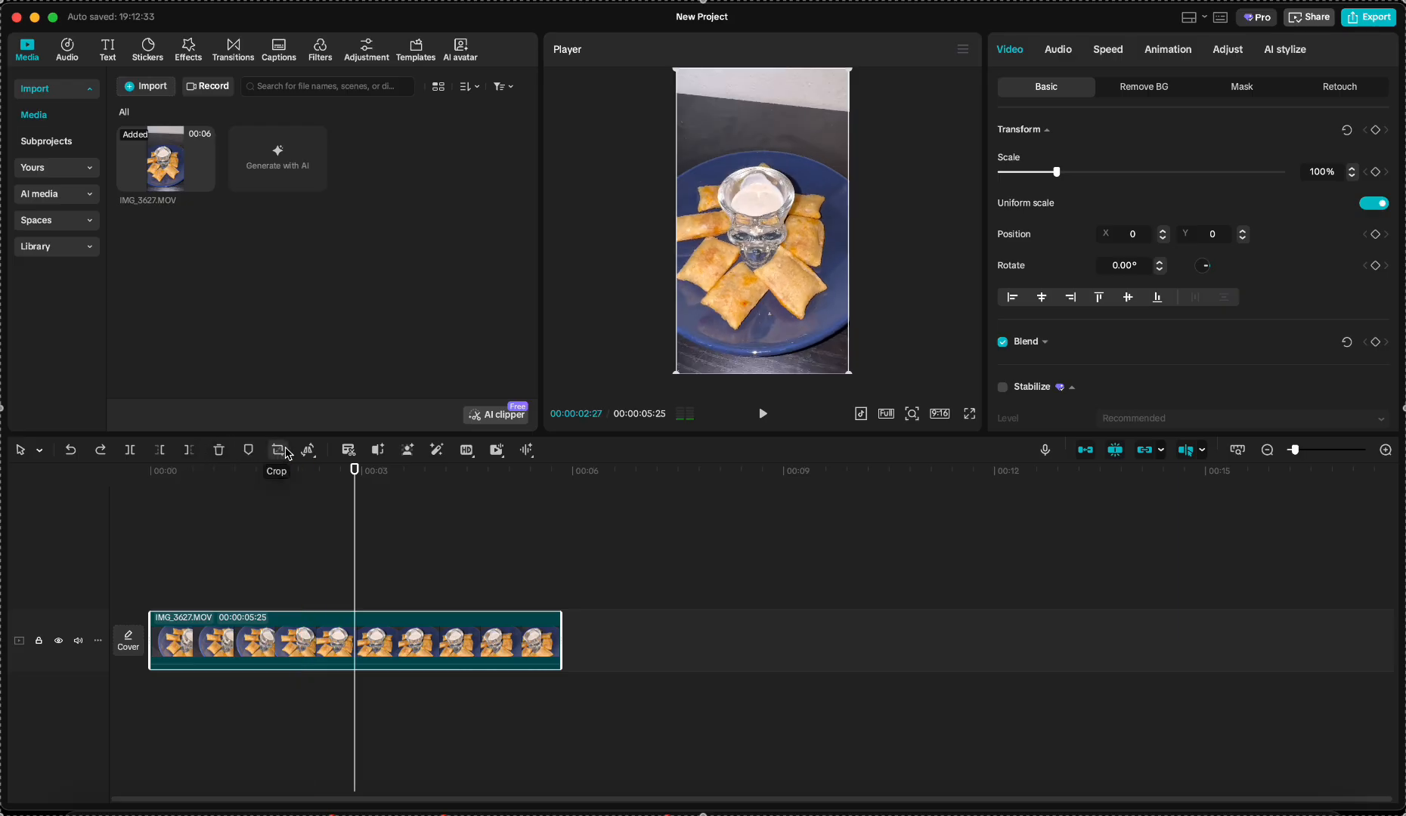
left_click(311, 451)
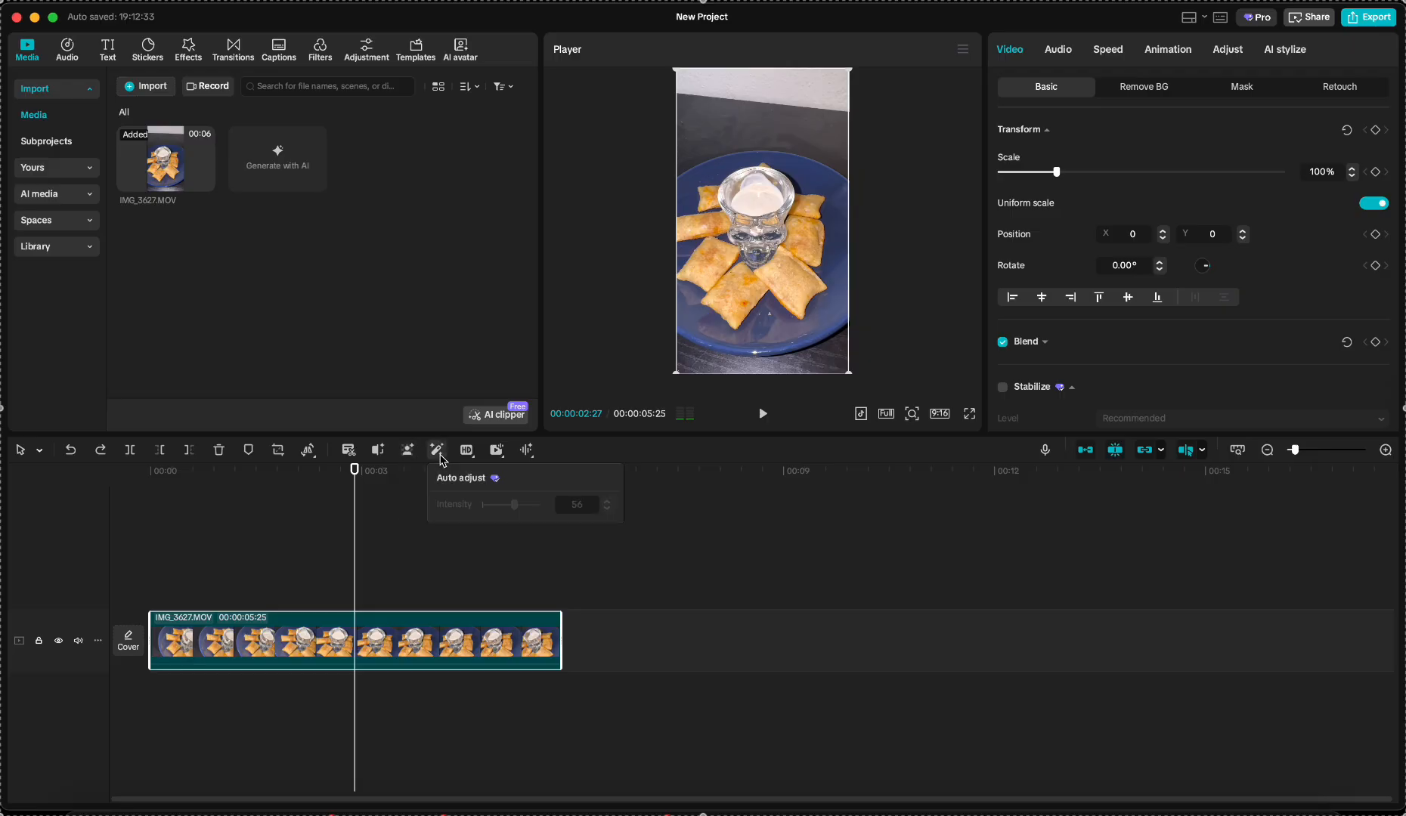
mouse_move(469, 452)
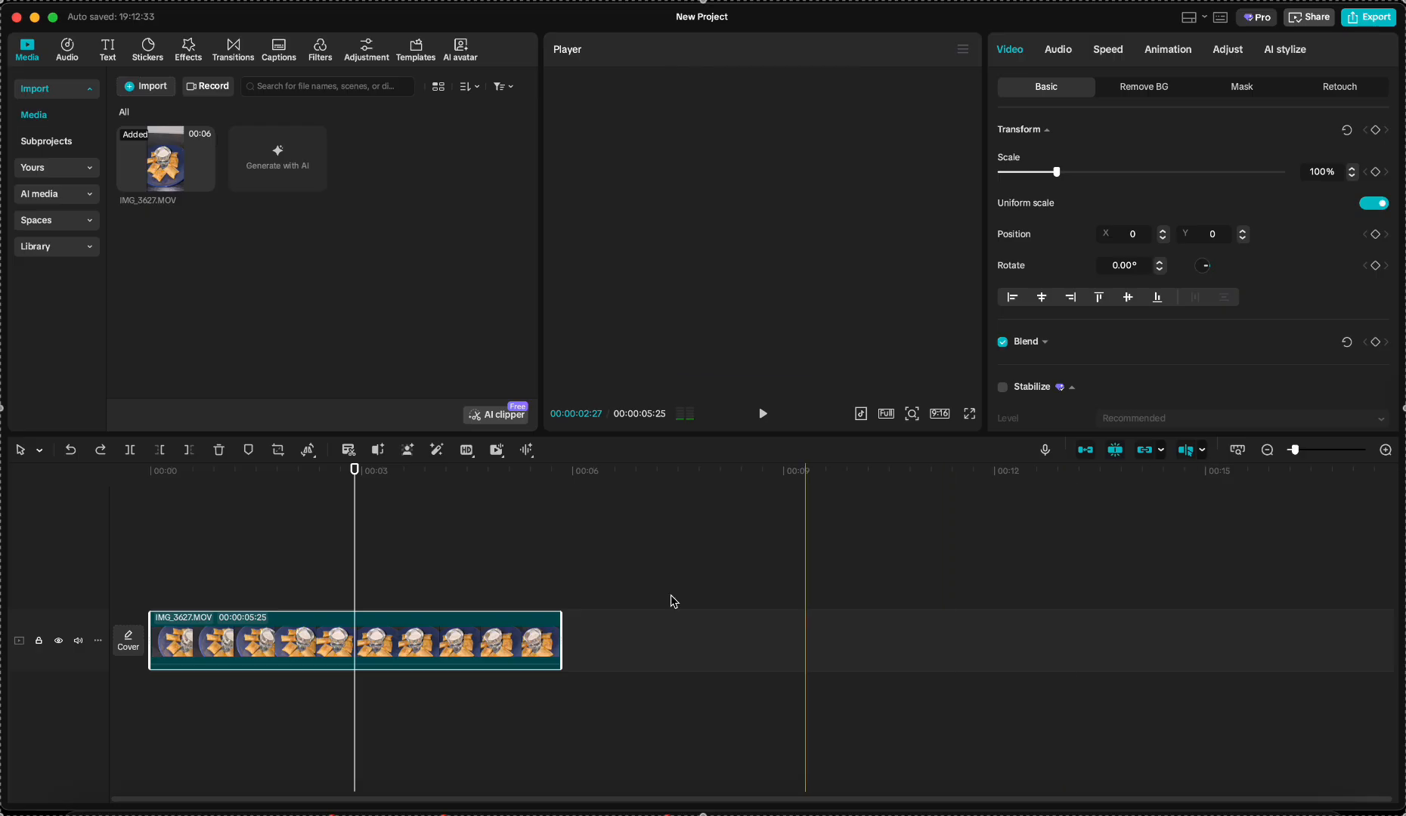
Step: Split the clip at 00:00:03:20 and try moving the second segment away from the first along the main track
left_click(570, 571)
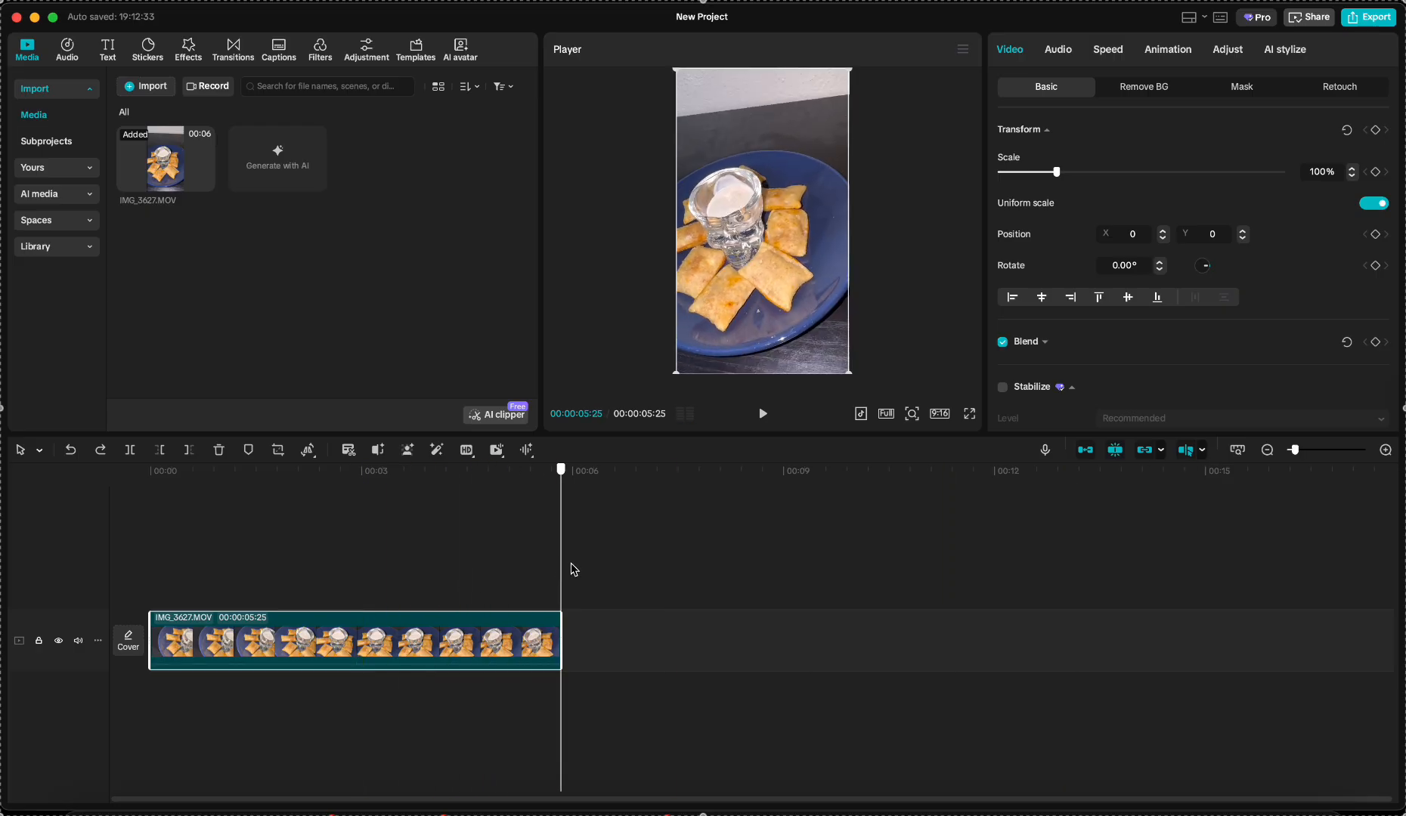
left_click_drag(563, 570, 408, 567)
left_click(132, 450)
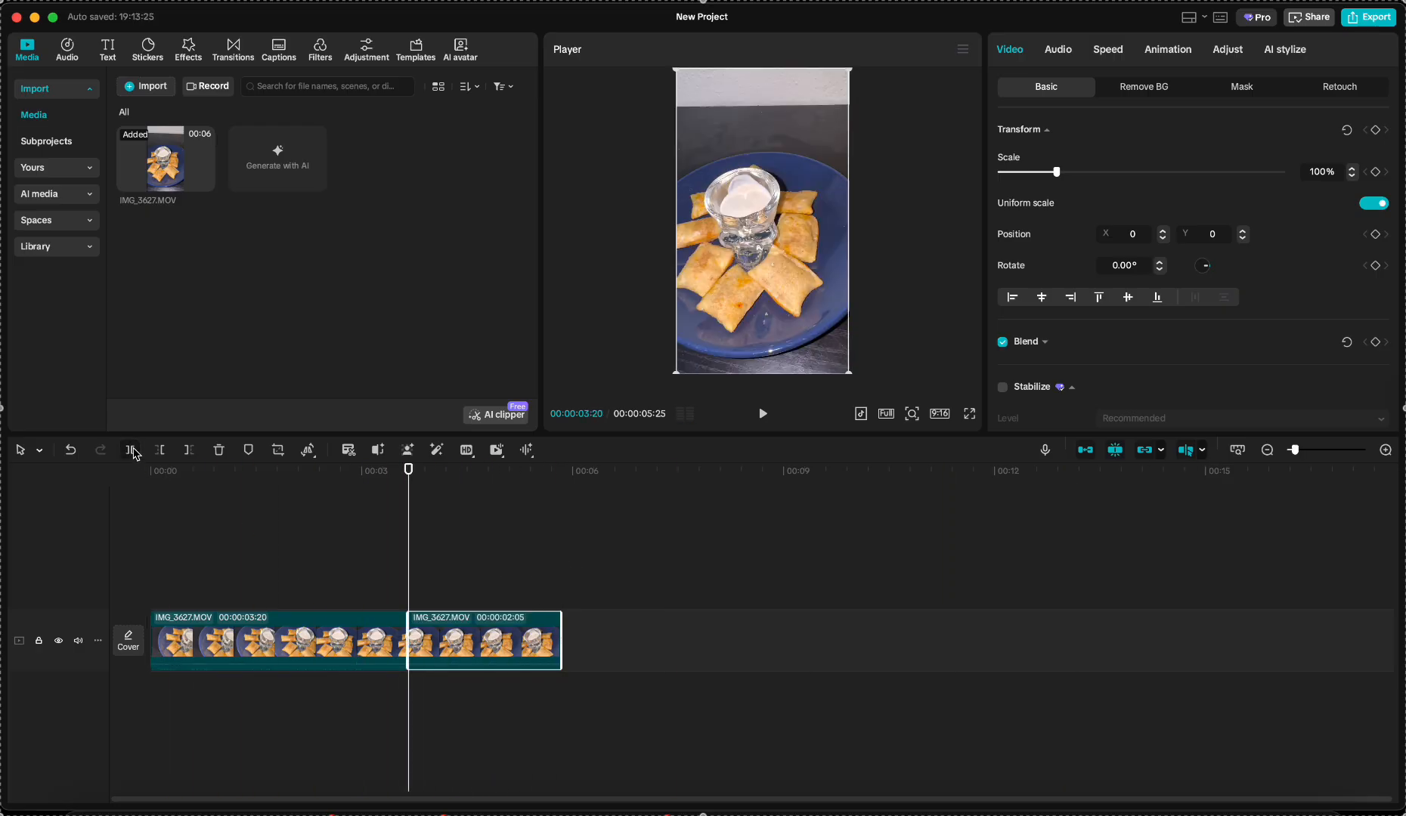
left_click_drag(466, 643, 738, 640)
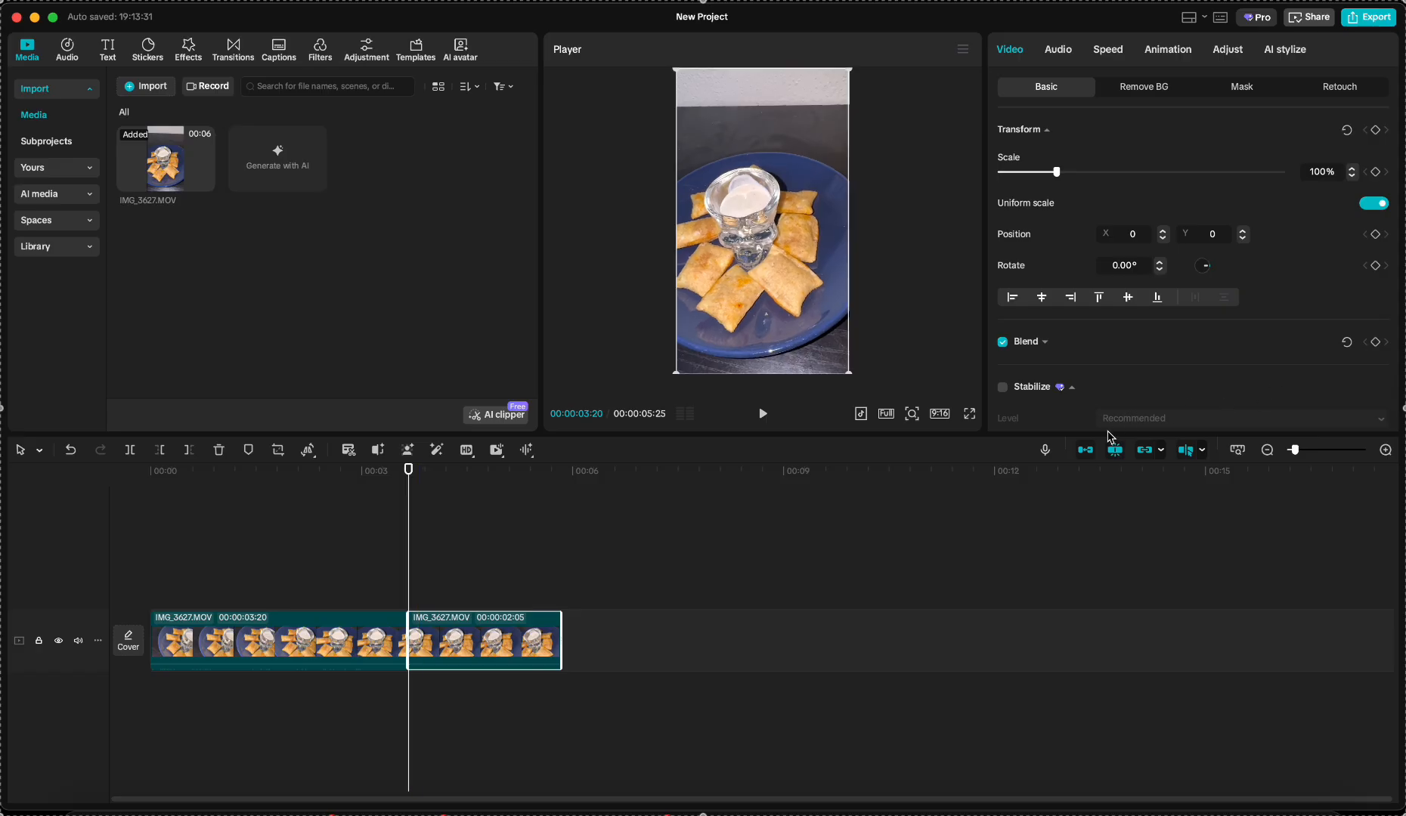